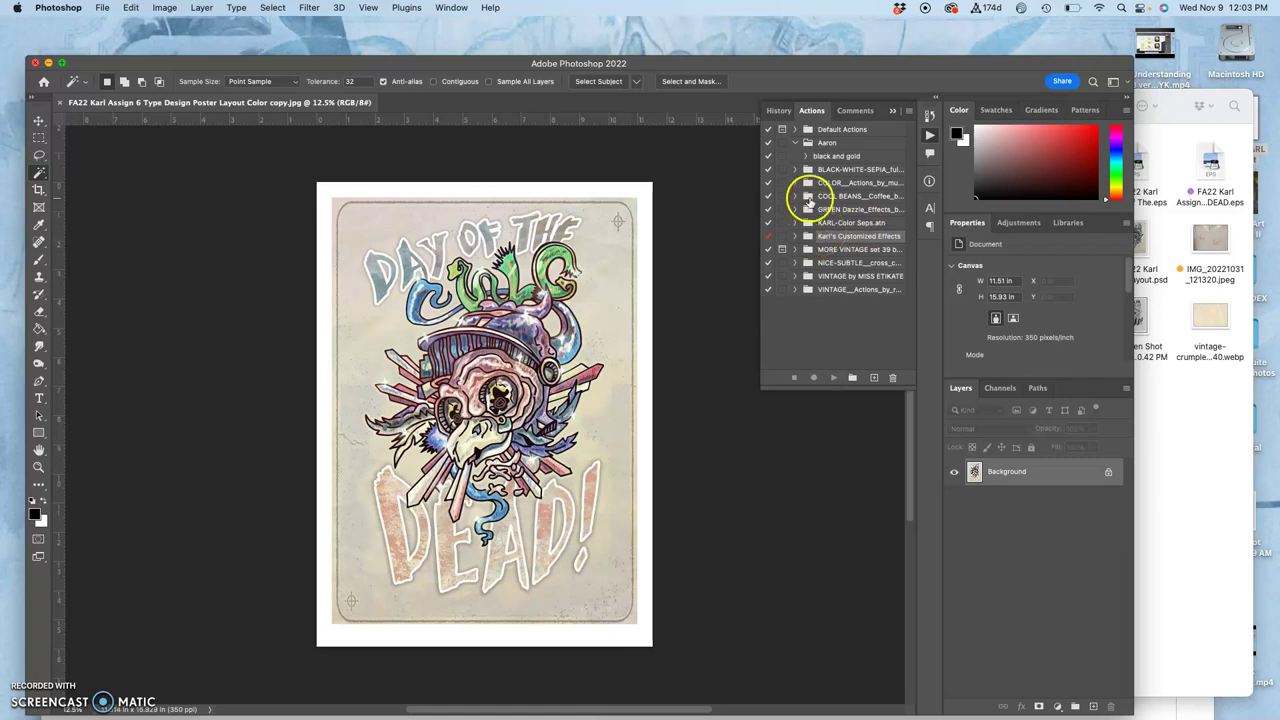
# Step: Look through the Downloads folder contents, then close the Downloads popup
pyautogui.moveTo(12, 665)
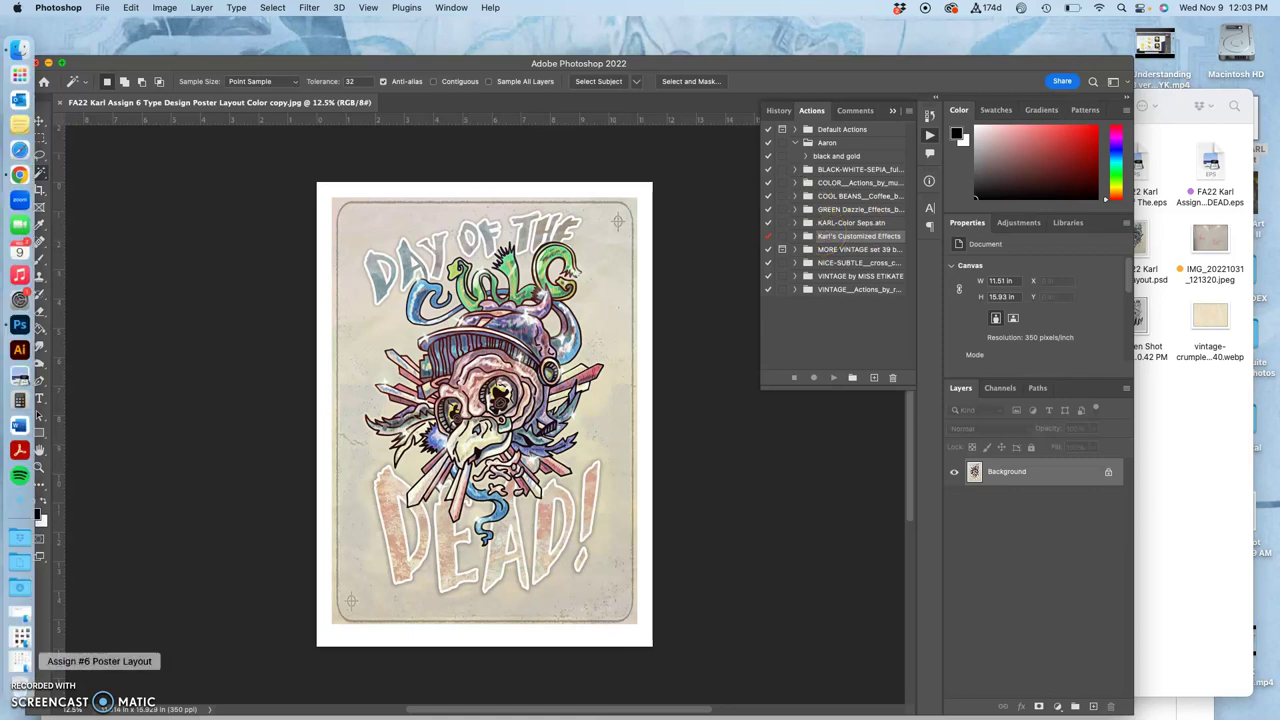
pyautogui.click(20, 588)
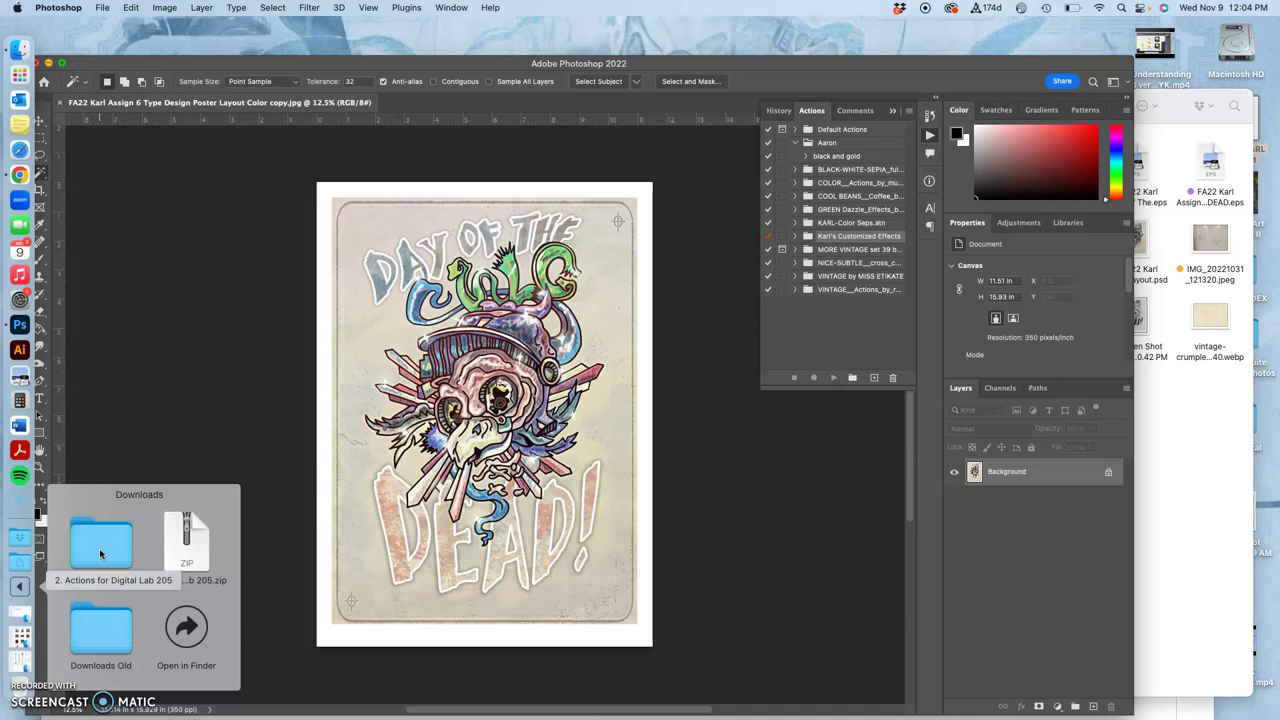
pyautogui.click(711, 374)
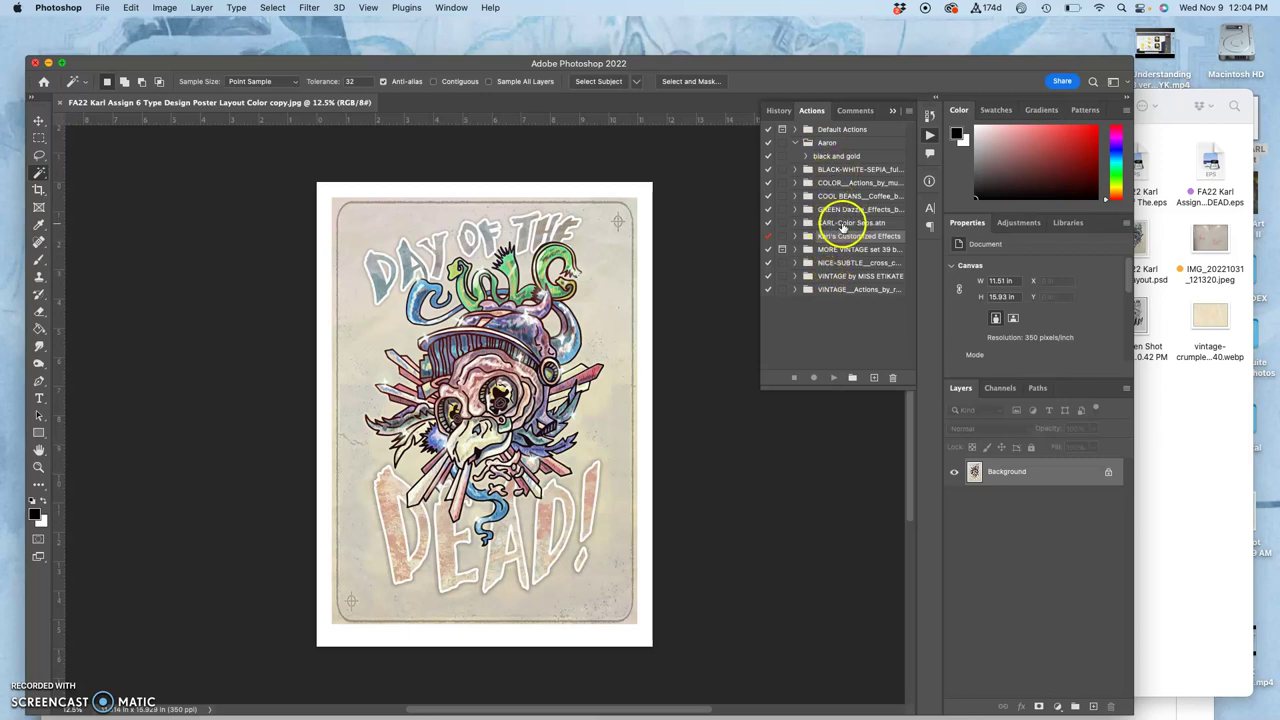
# Step: Expand the KARL-Color Seps action set and play its CYAN color separation action
pyautogui.click(842, 226)
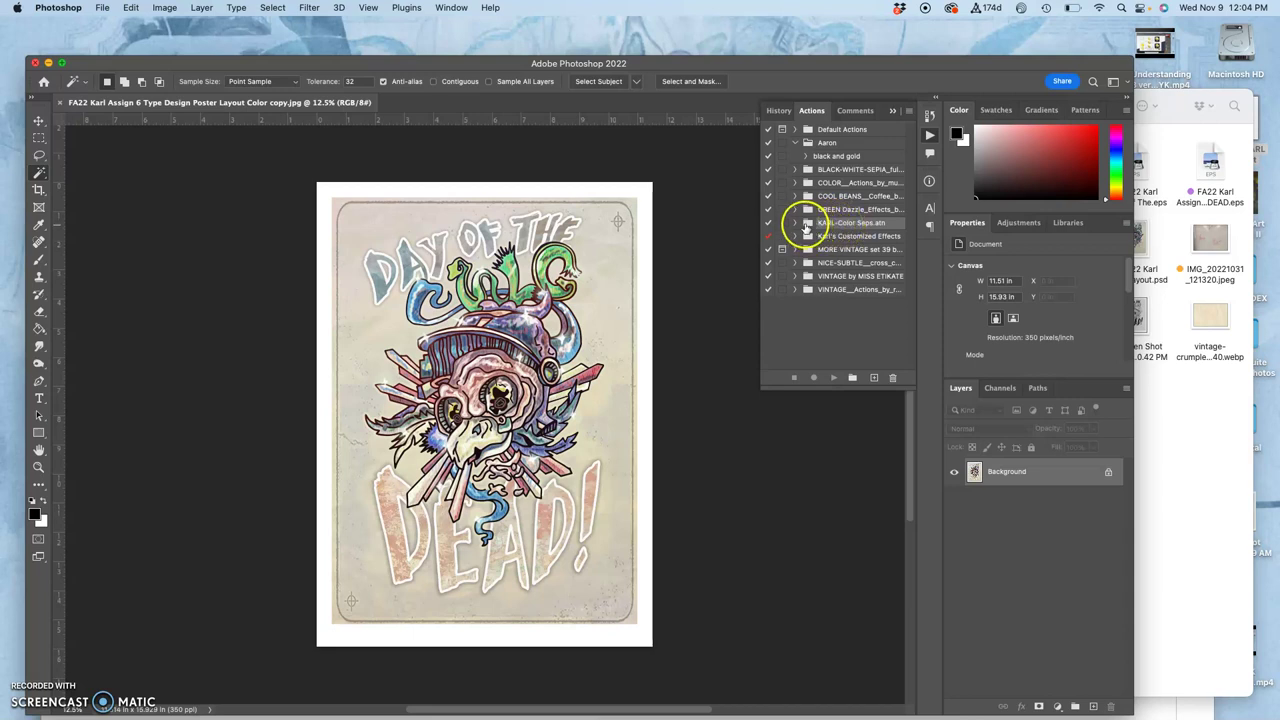
pyautogui.click(794, 225)
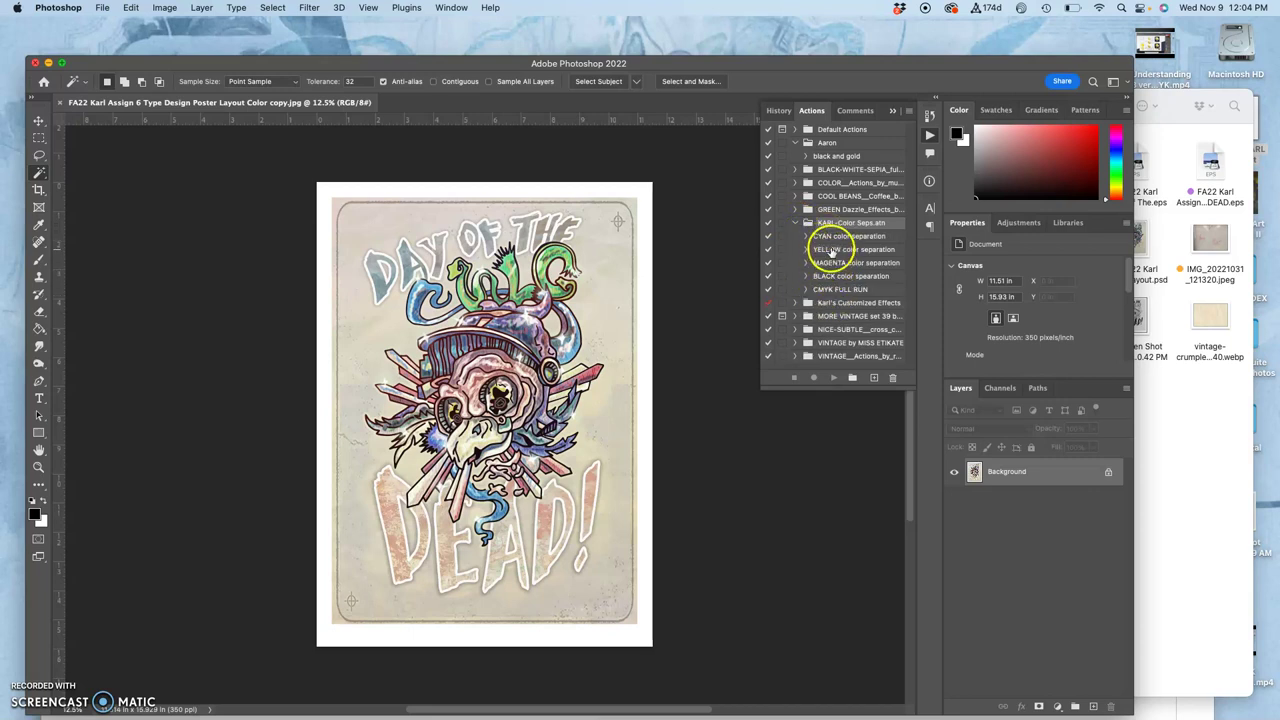
pyautogui.click(829, 238)
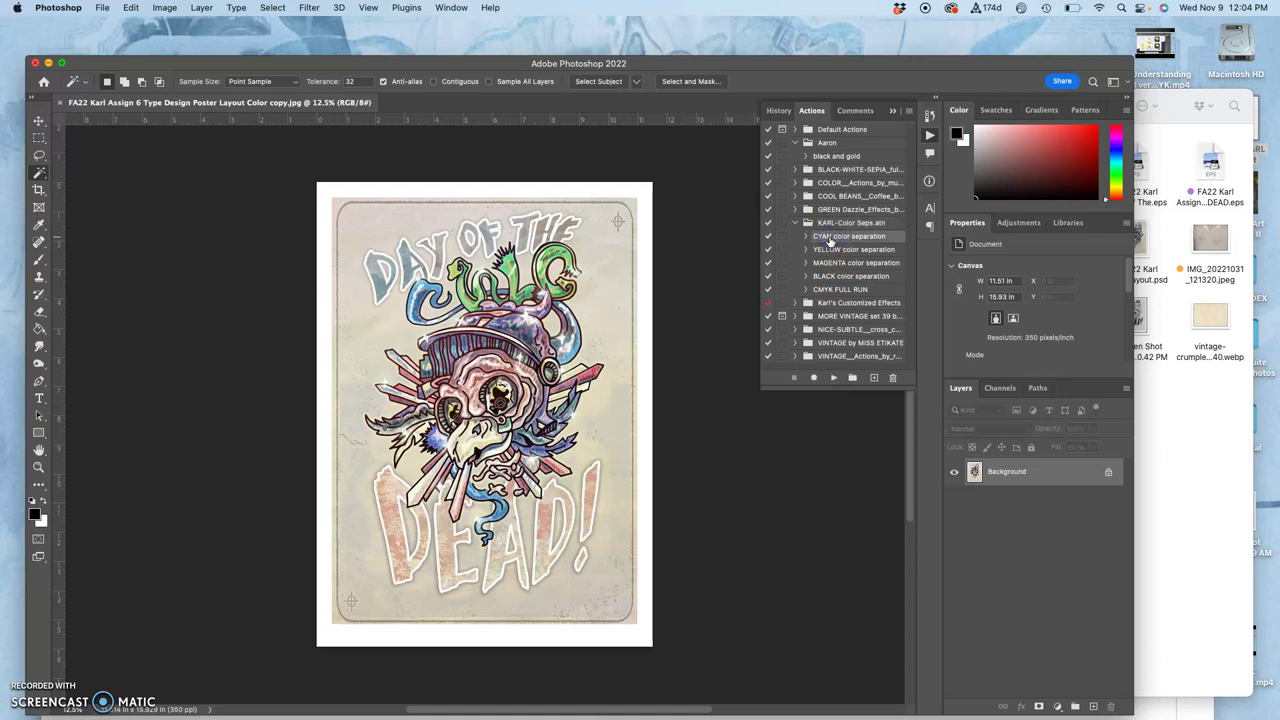
pyautogui.click(829, 239)
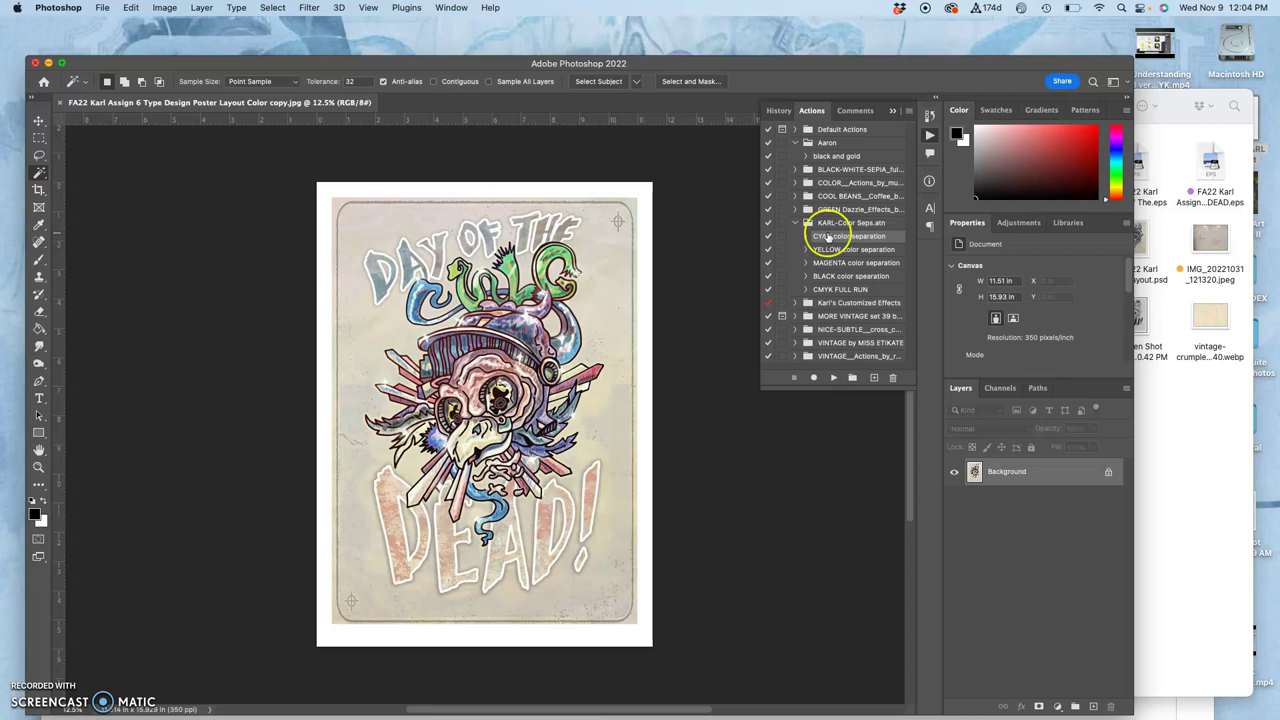
pyautogui.click(834, 380)
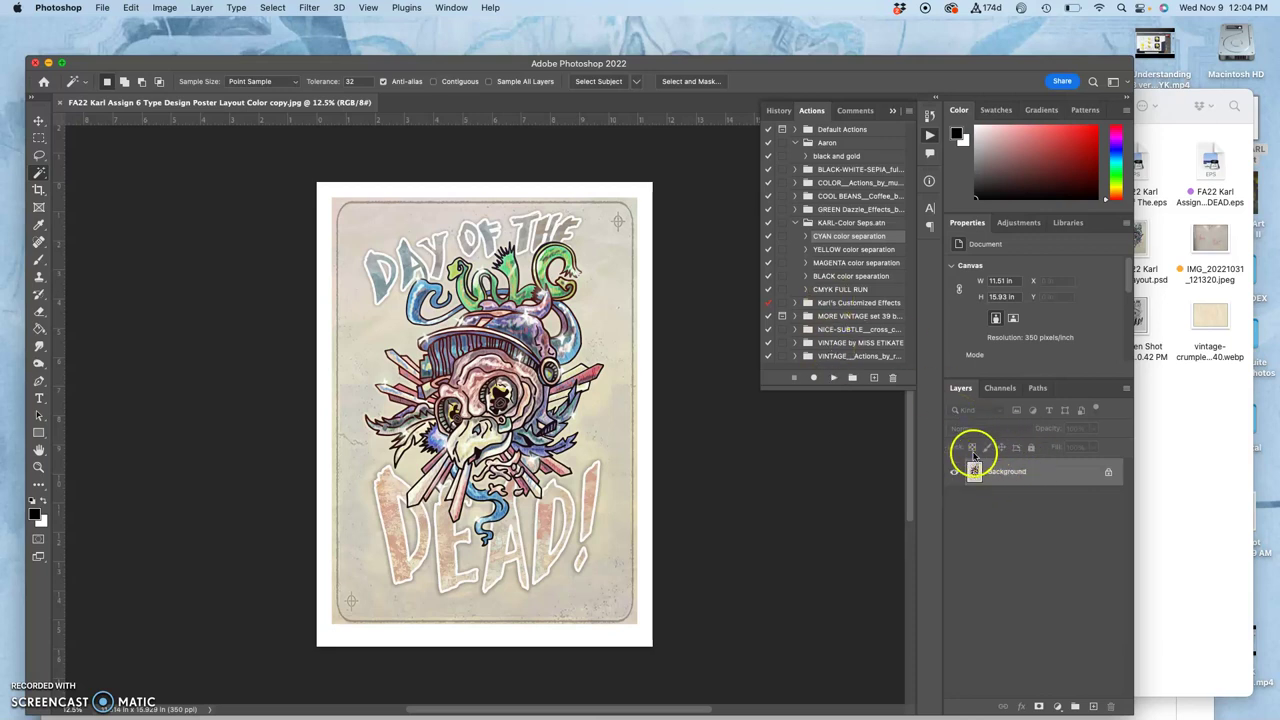
# Step: Run the CYAN separation, confirm the 11.513 × 15.93 in, 300 ppi image size, and select all
pyautogui.click(833, 380)
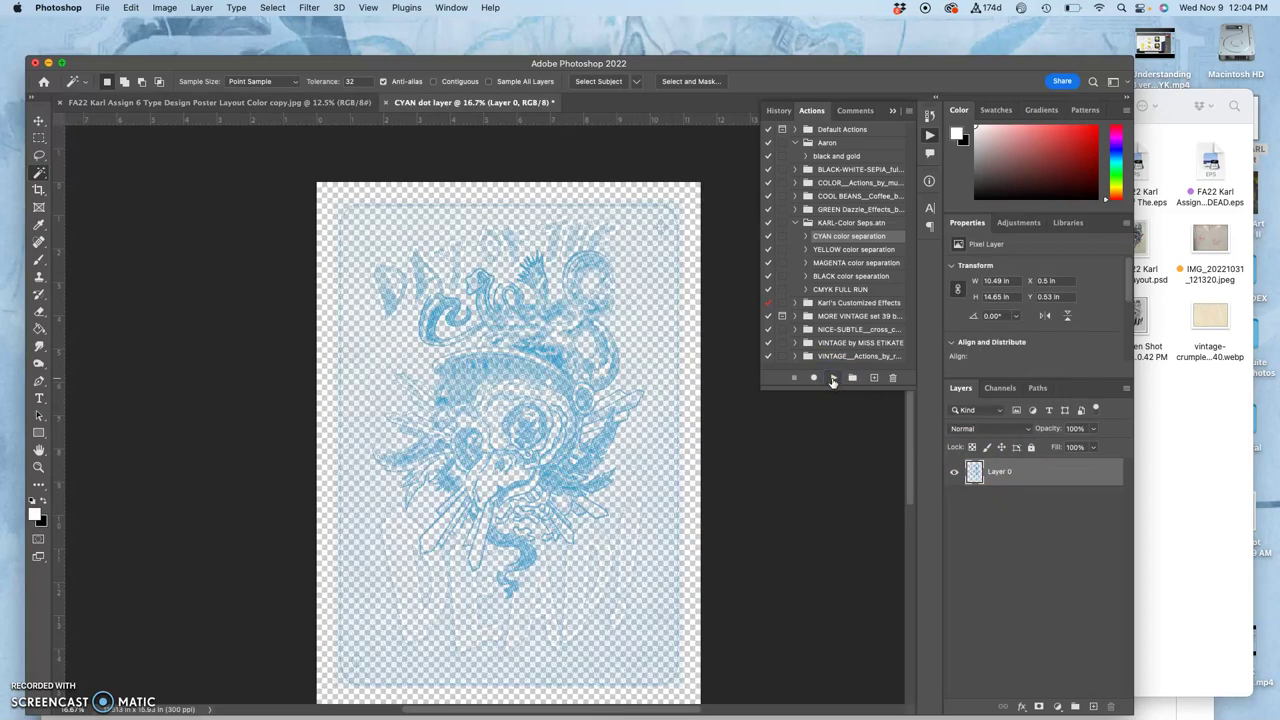
pyautogui.moveTo(833, 380); pyautogui.dragTo(455, 340)
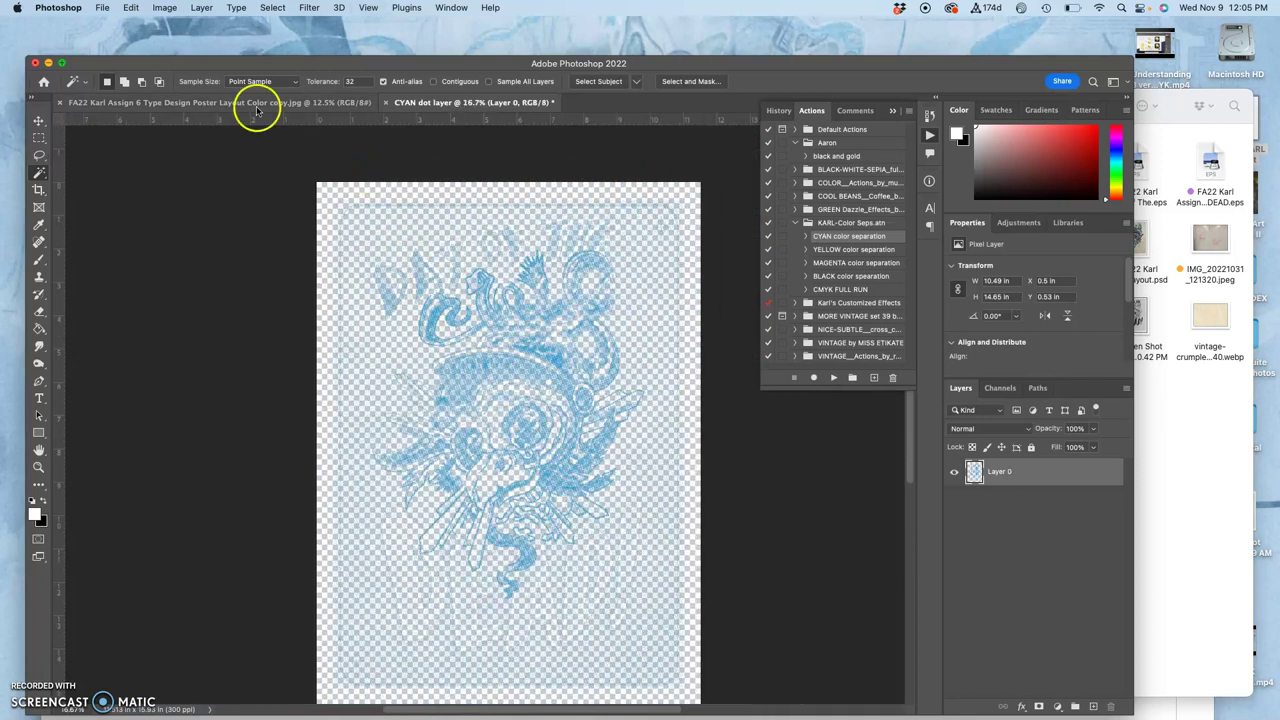
pyautogui.click(165, 7)
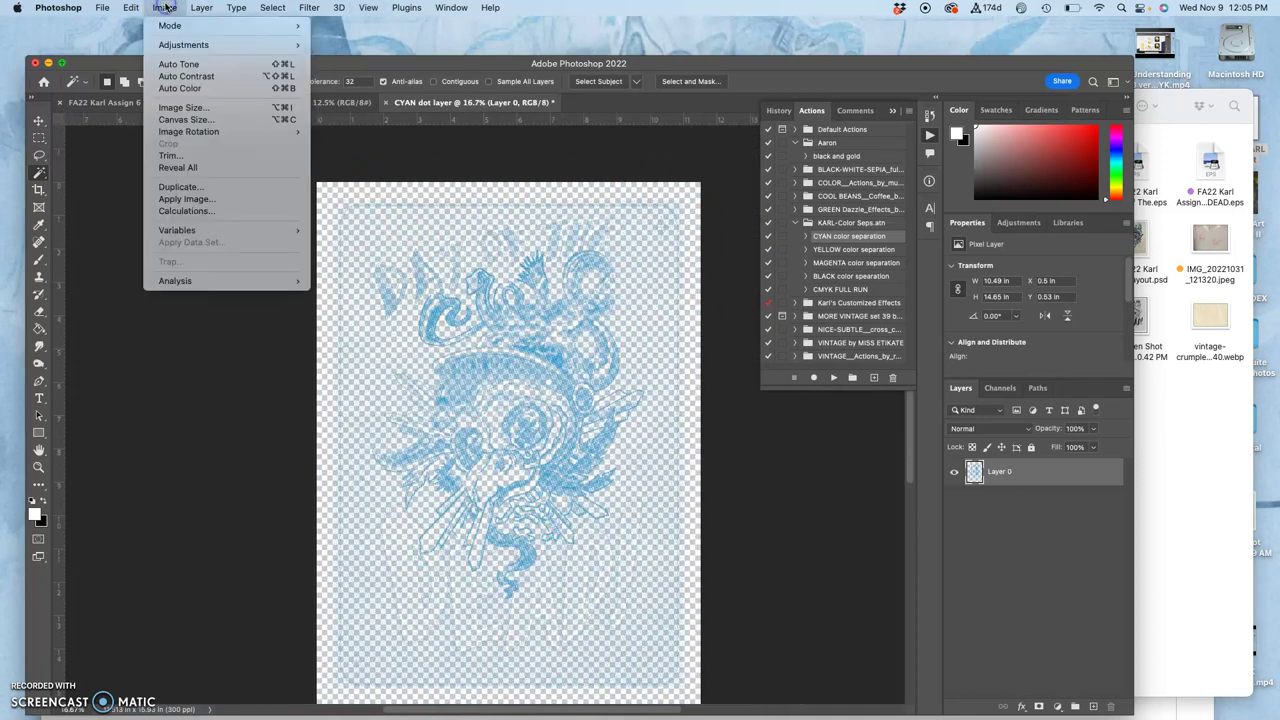
pyautogui.click(178, 107)
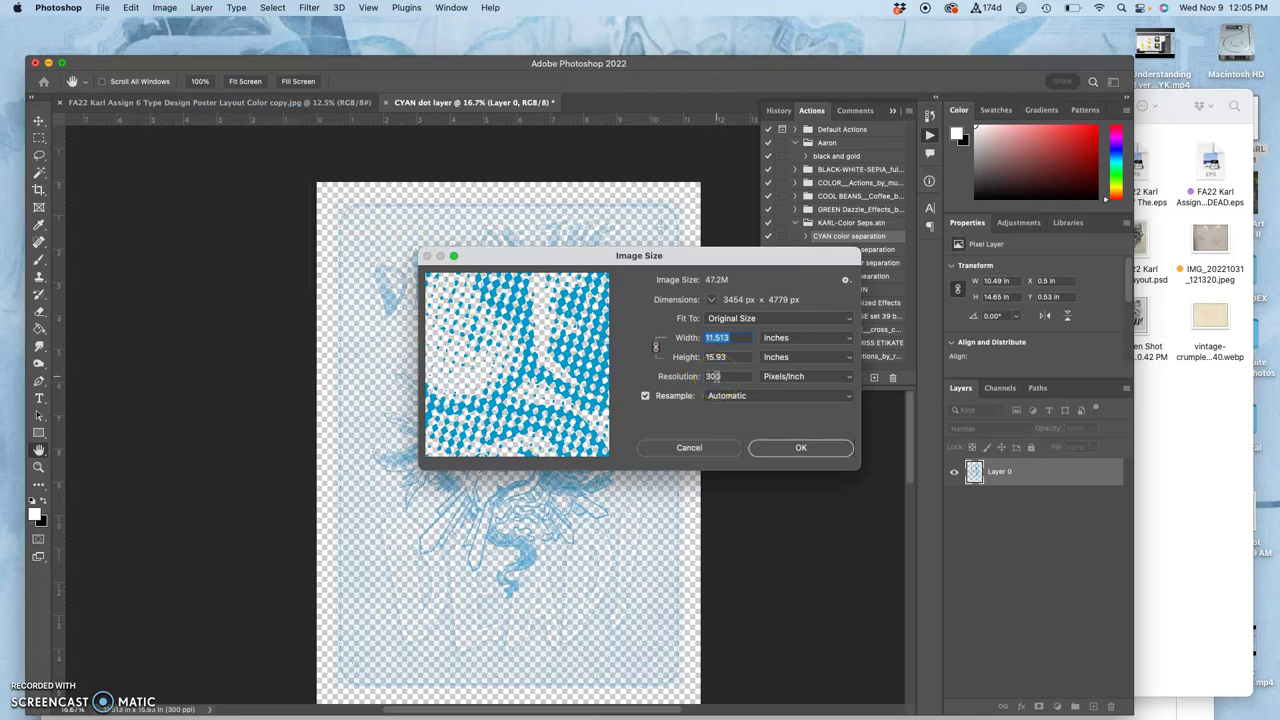
pyautogui.click(794, 449)
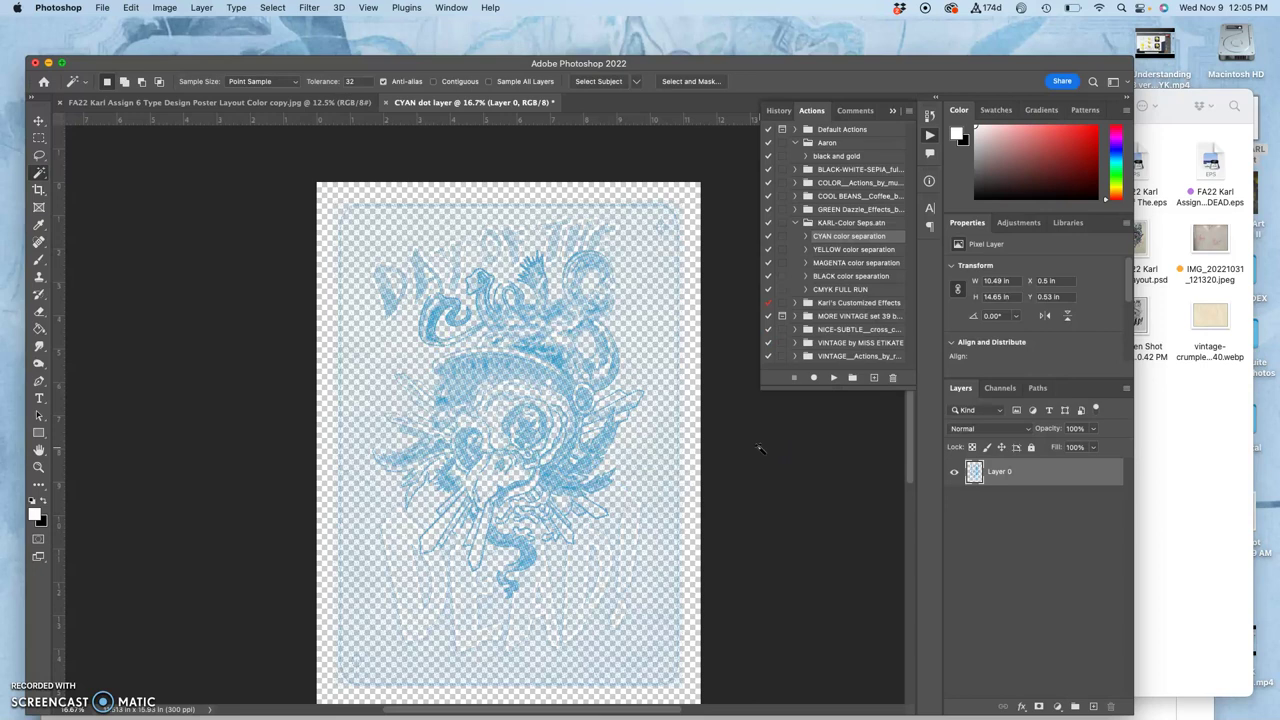
pyautogui.click(378, 176)
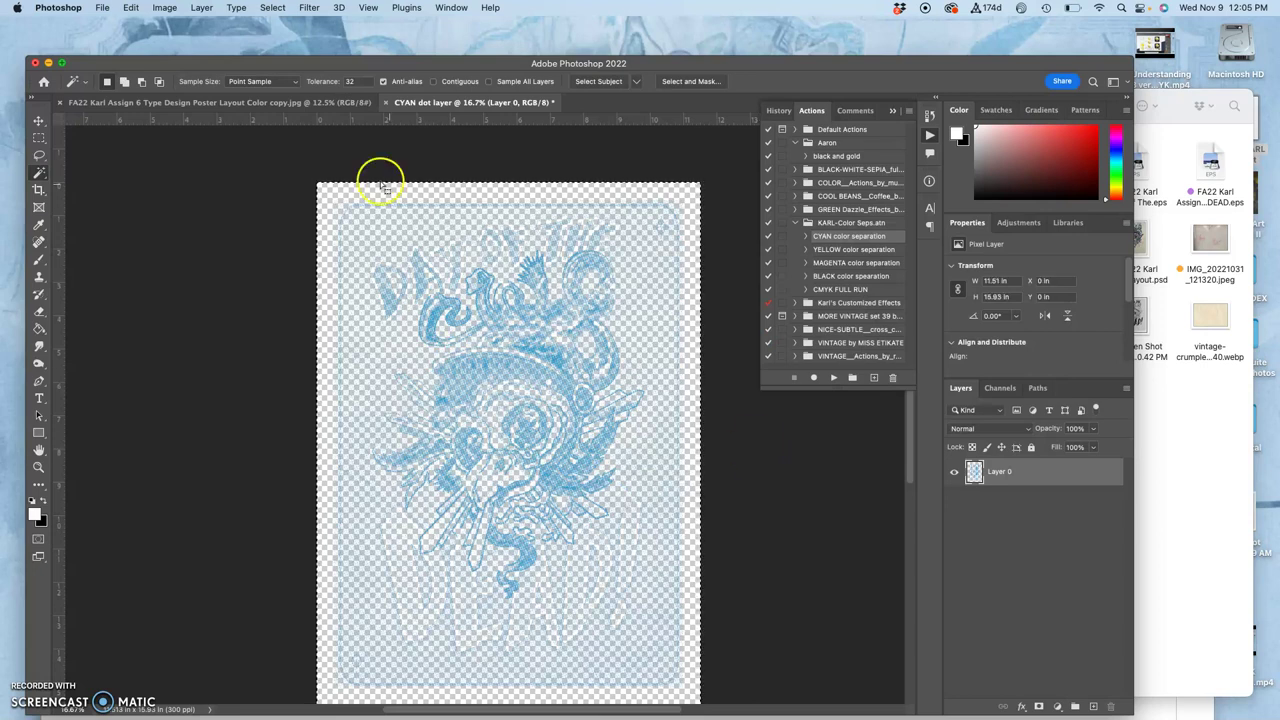
# Step: Paste the cyan dots onto the poster and enlarge them with Free Transform
pyautogui.click(289, 104)
pyautogui.press('super+v')
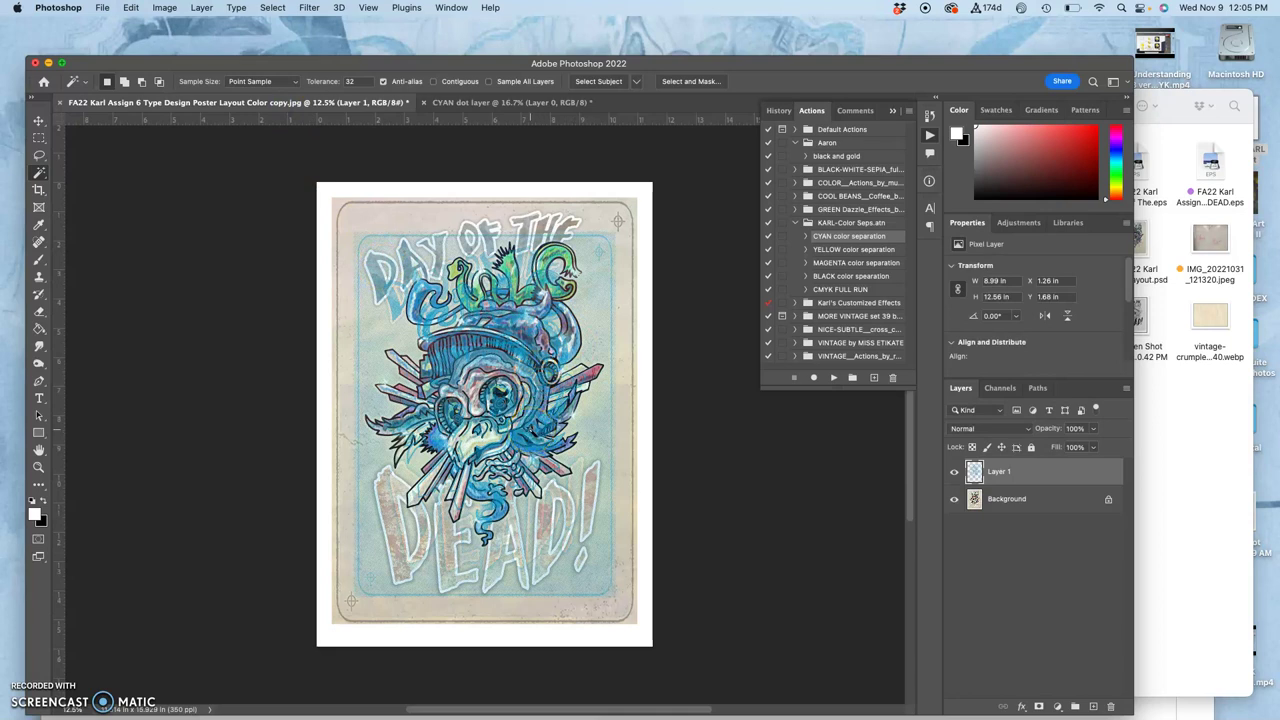
pyautogui.press('super+t')
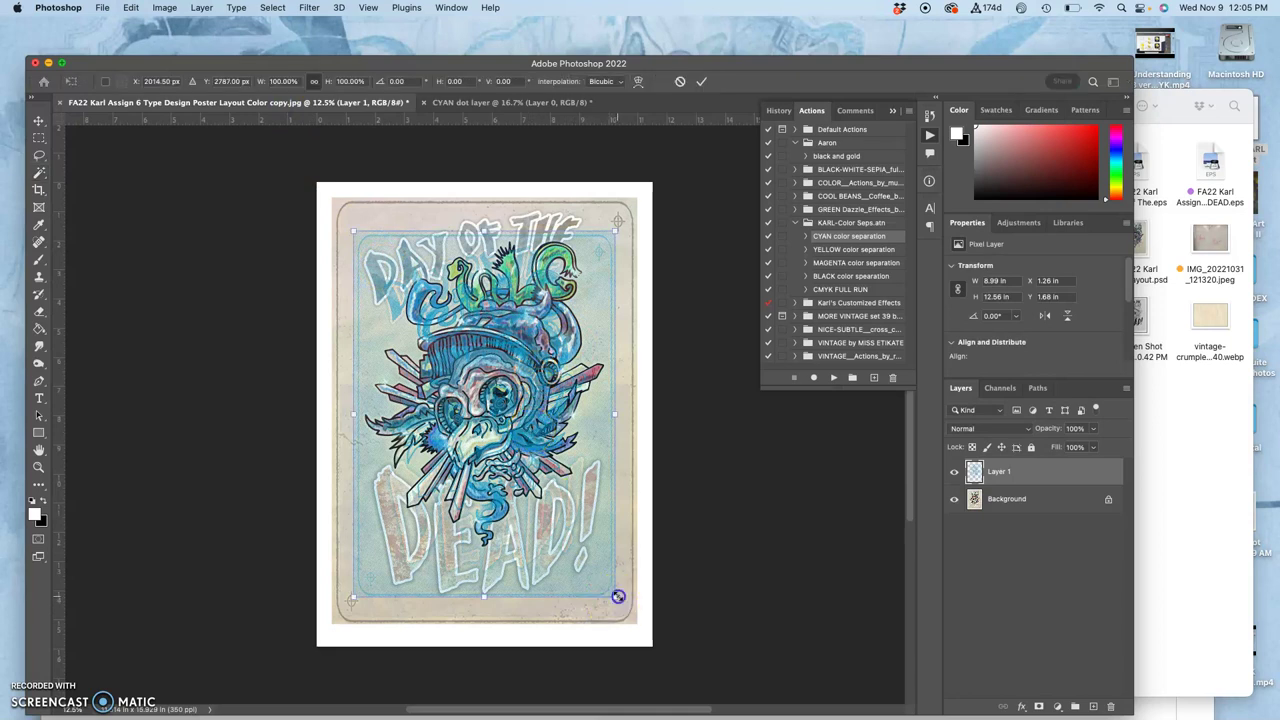
pyautogui.moveTo(618, 596); pyautogui.dragTo(645, 630)
# Step: Fine-tune the cyan layer's corners to fit the poster at 10.48 × 14.63 inches, then commit
pyautogui.press('super+equal')
pyautogui.press('super+equal')
pyautogui.scroll(10, 643, 627)
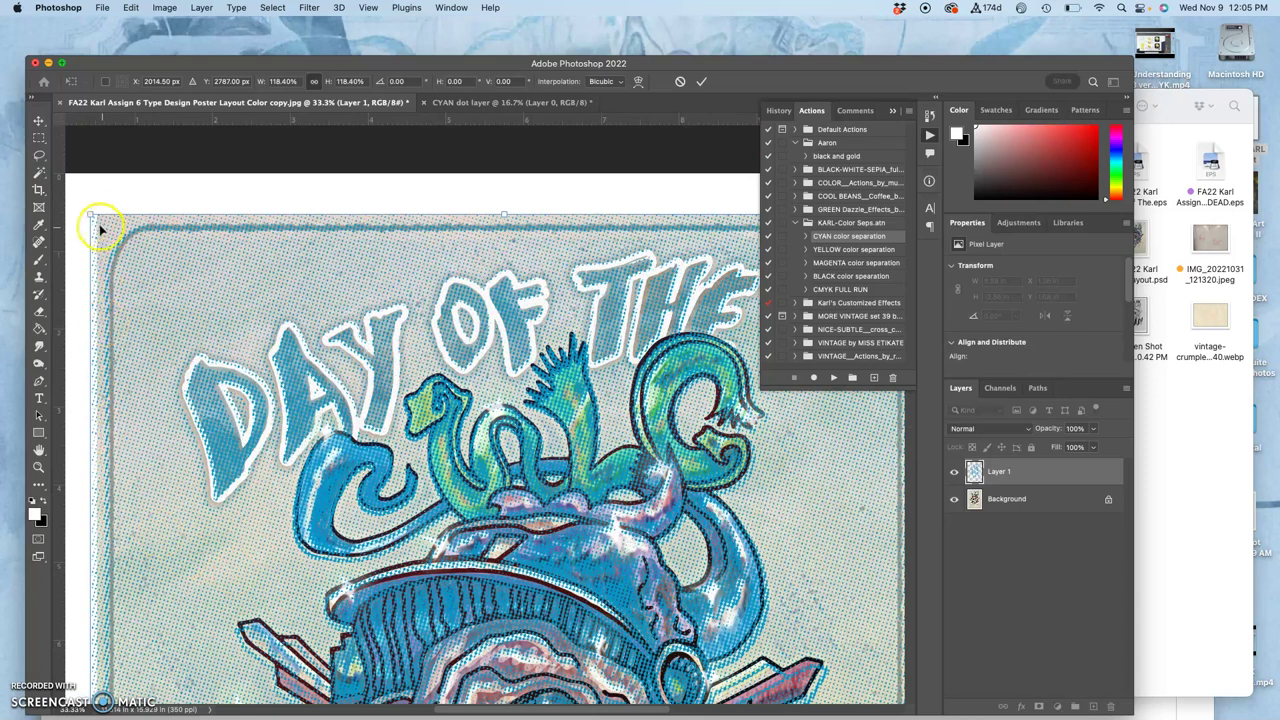
pyautogui.moveTo(93, 211); pyautogui.dragTo(109, 210)
pyautogui.hscroll(5, 400, 230)
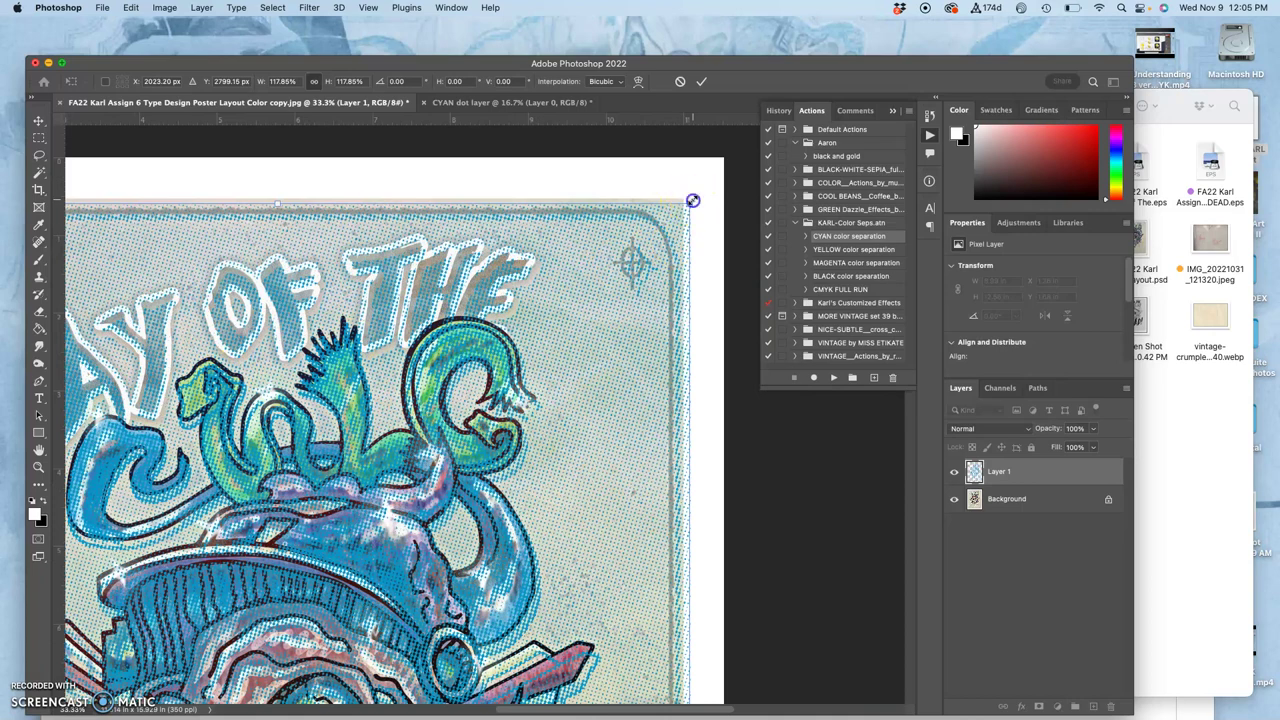
pyautogui.moveTo(690, 199); pyautogui.dragTo(684, 194)
pyautogui.scroll(-15, 634, 371)
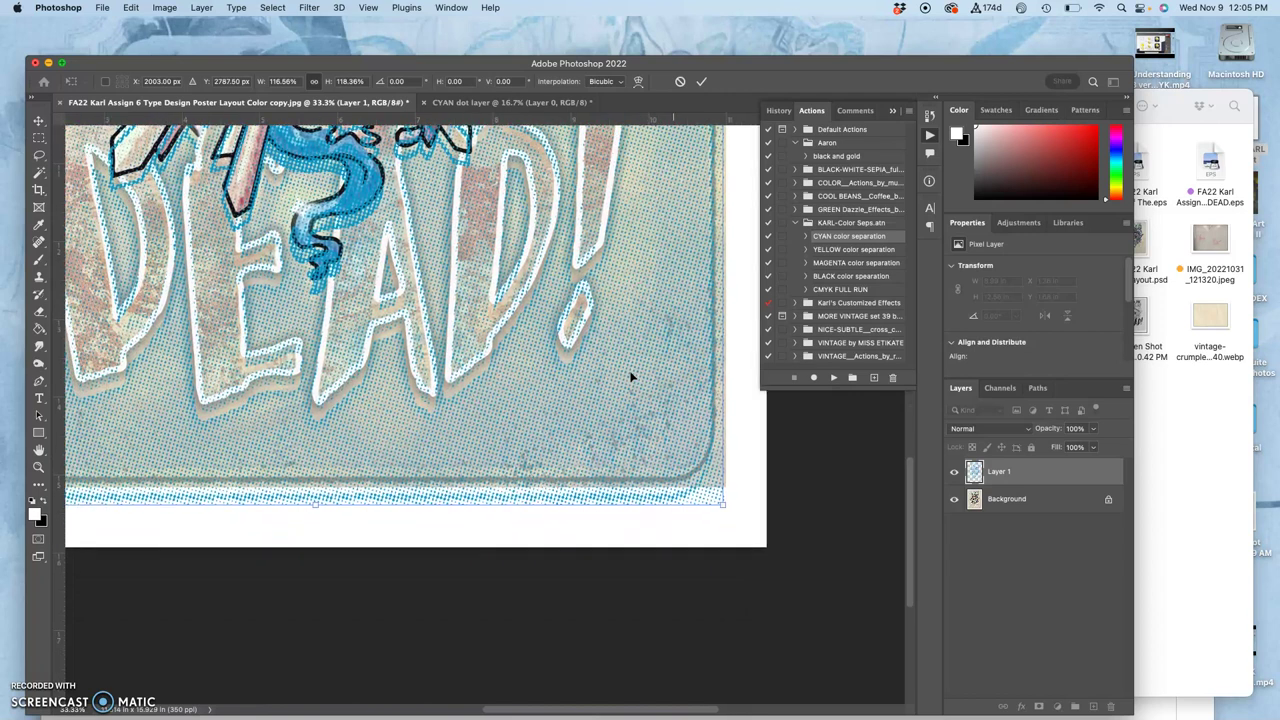
pyautogui.moveTo(736, 504); pyautogui.dragTo(736, 489)
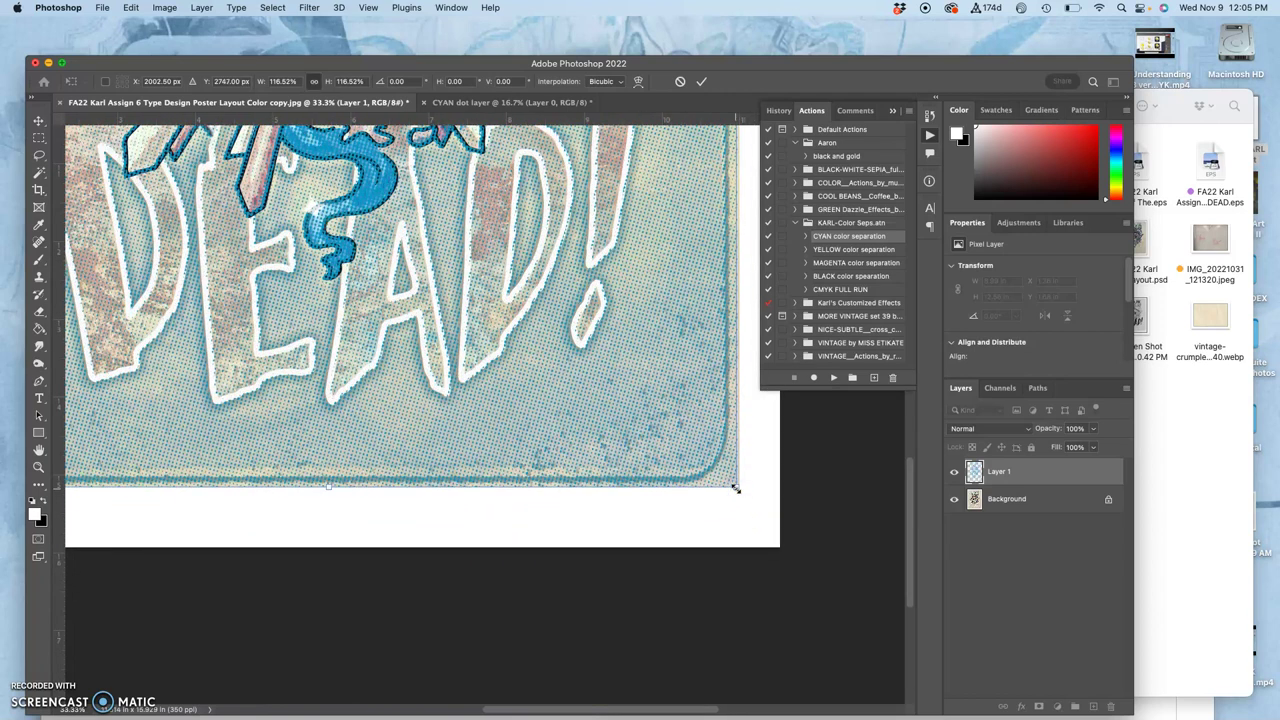
pyautogui.hscroll(-10, 736, 489)
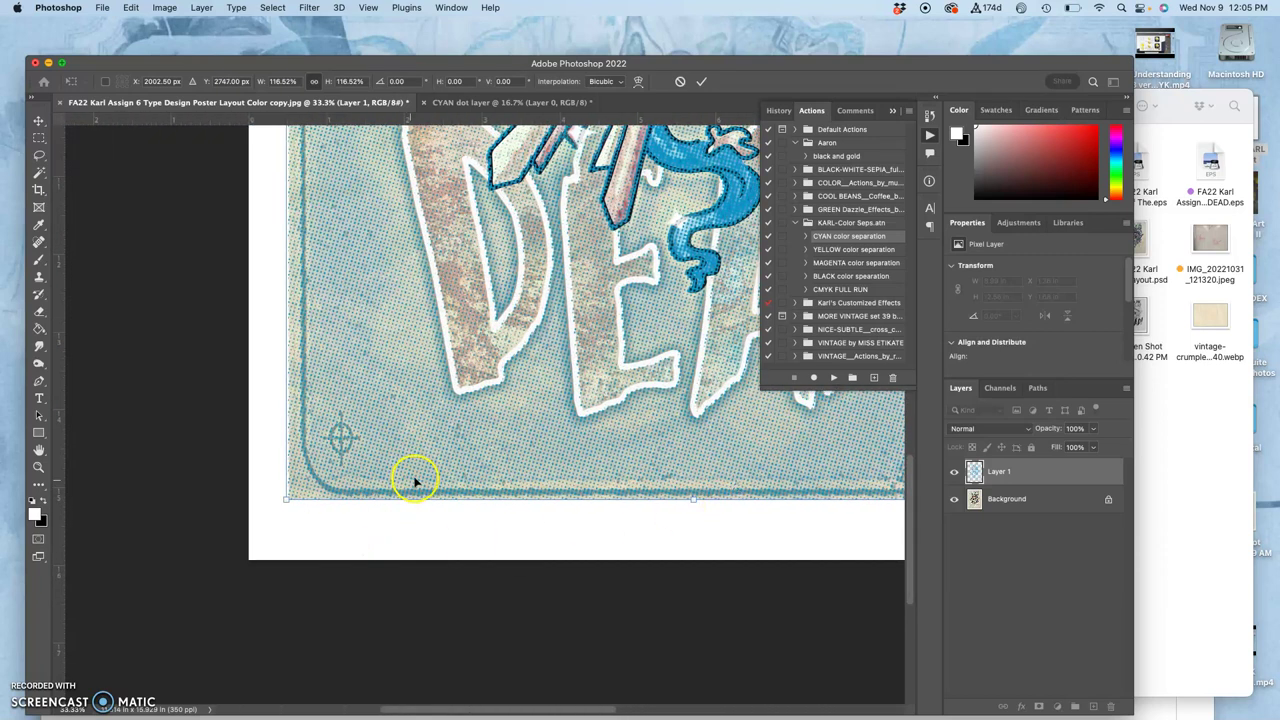
pyautogui.press('Return')
# Step: Set the cyan Layer 1 to 53% opacity with the Multiply blend mode
pyautogui.scroll(10, 491, 423)
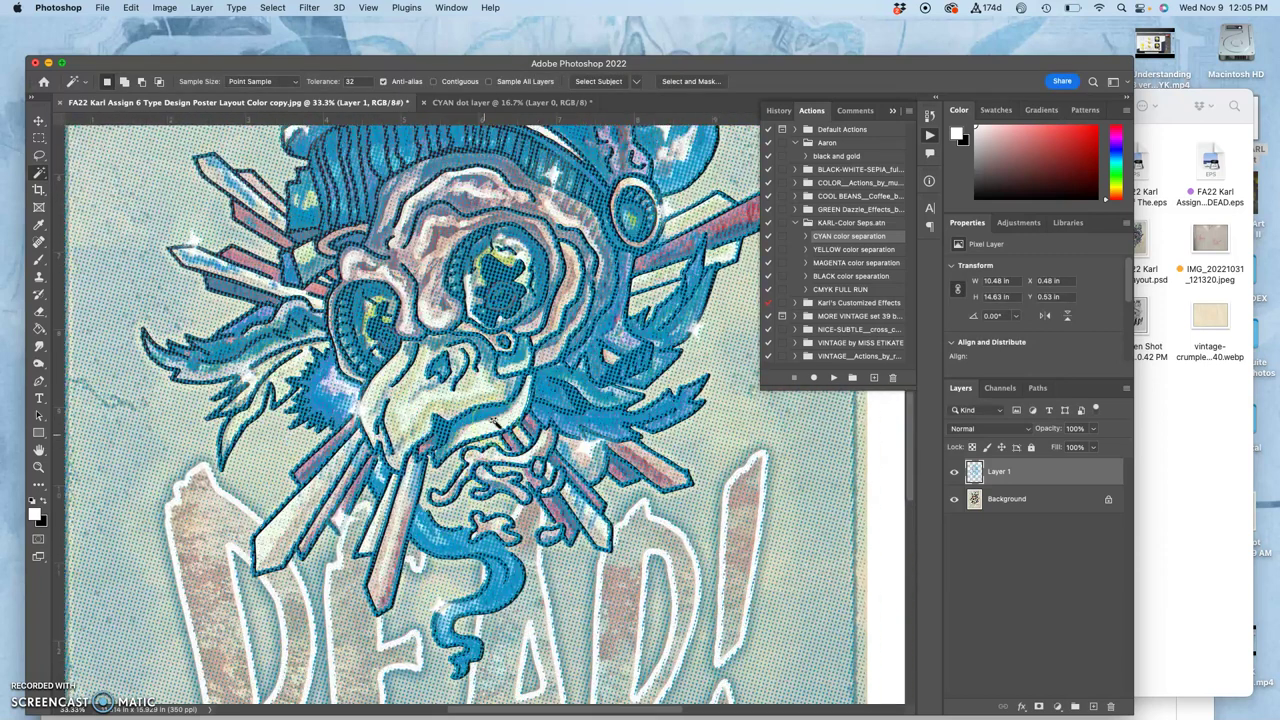
pyautogui.press('w')
pyautogui.scroll(5, 472, 415)
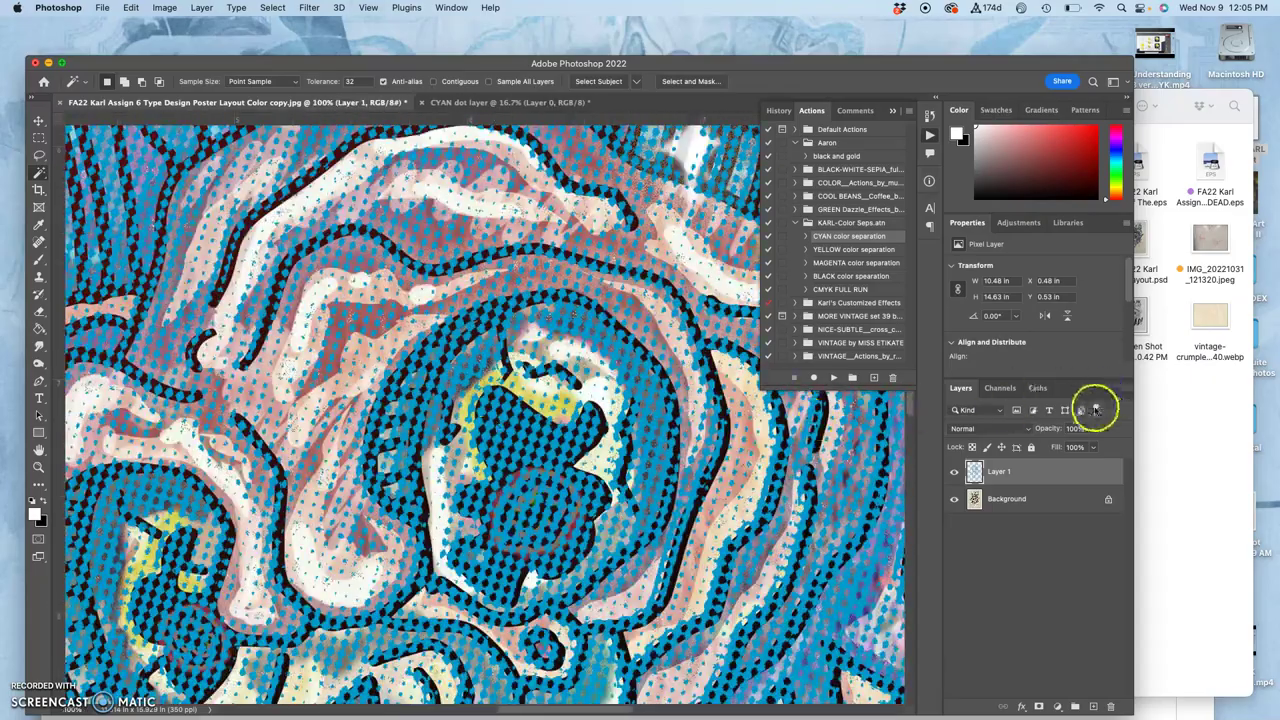
pyautogui.click(1095, 432)
pyautogui.click(1060, 447)
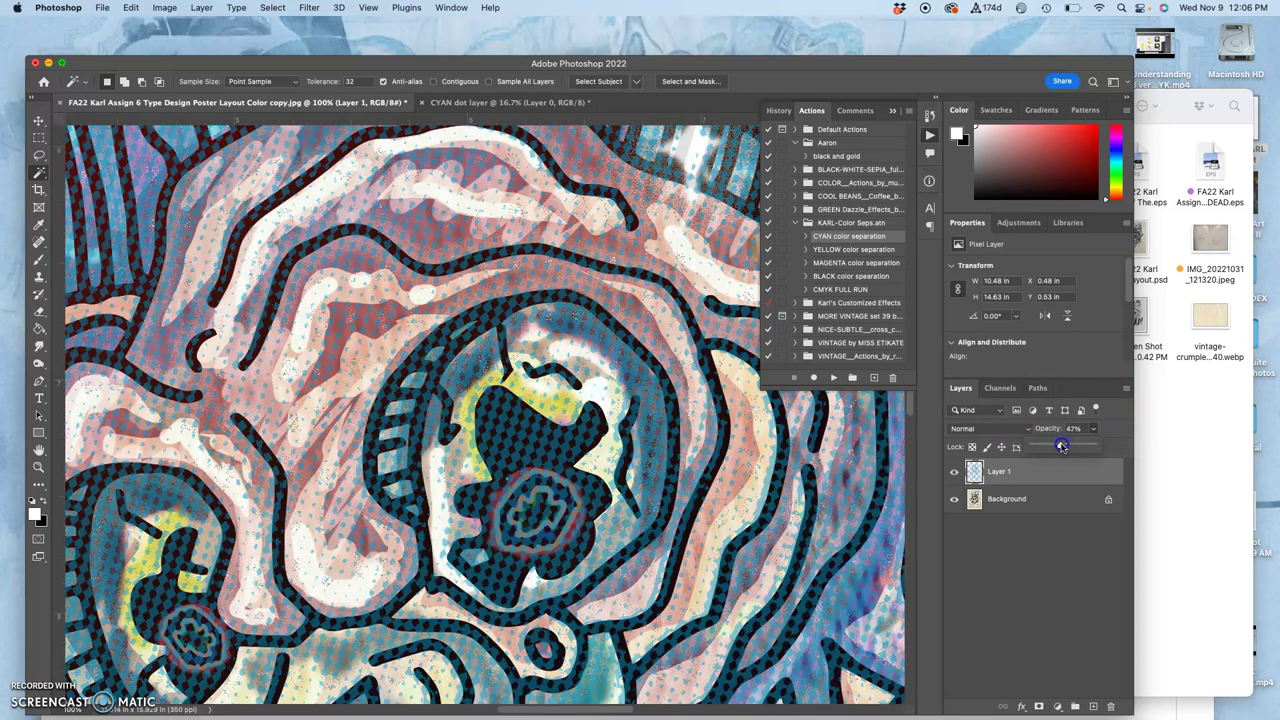
pyautogui.moveTo(1063, 447); pyautogui.dragTo(1067, 447)
pyautogui.click(986, 430)
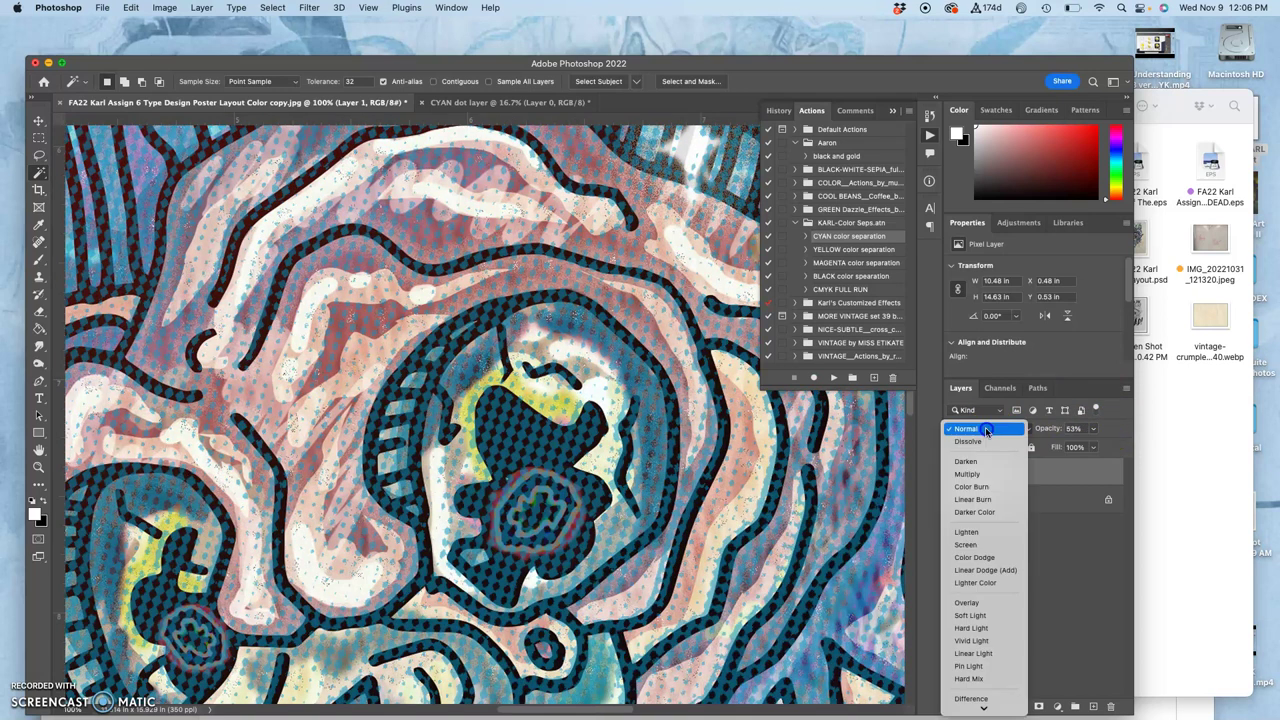
pyautogui.click(973, 477)
# Step: Zoom out to the whole poster and toggle the cyan layer's visibility to compare
pyautogui.press('super+minus')
pyautogui.press('super+minus')
pyautogui.press('super+minus')
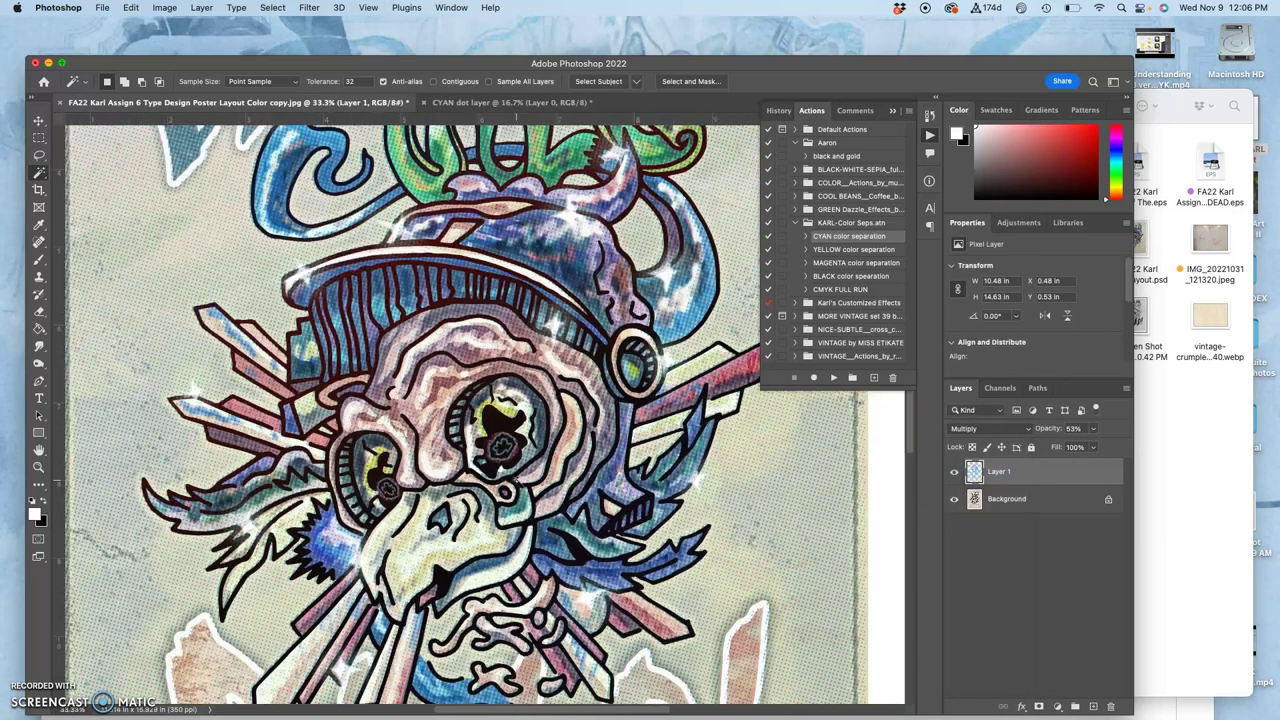
pyautogui.press('super+minus')
pyautogui.press('super+minus')
pyautogui.scroll(-2, 855, 490)
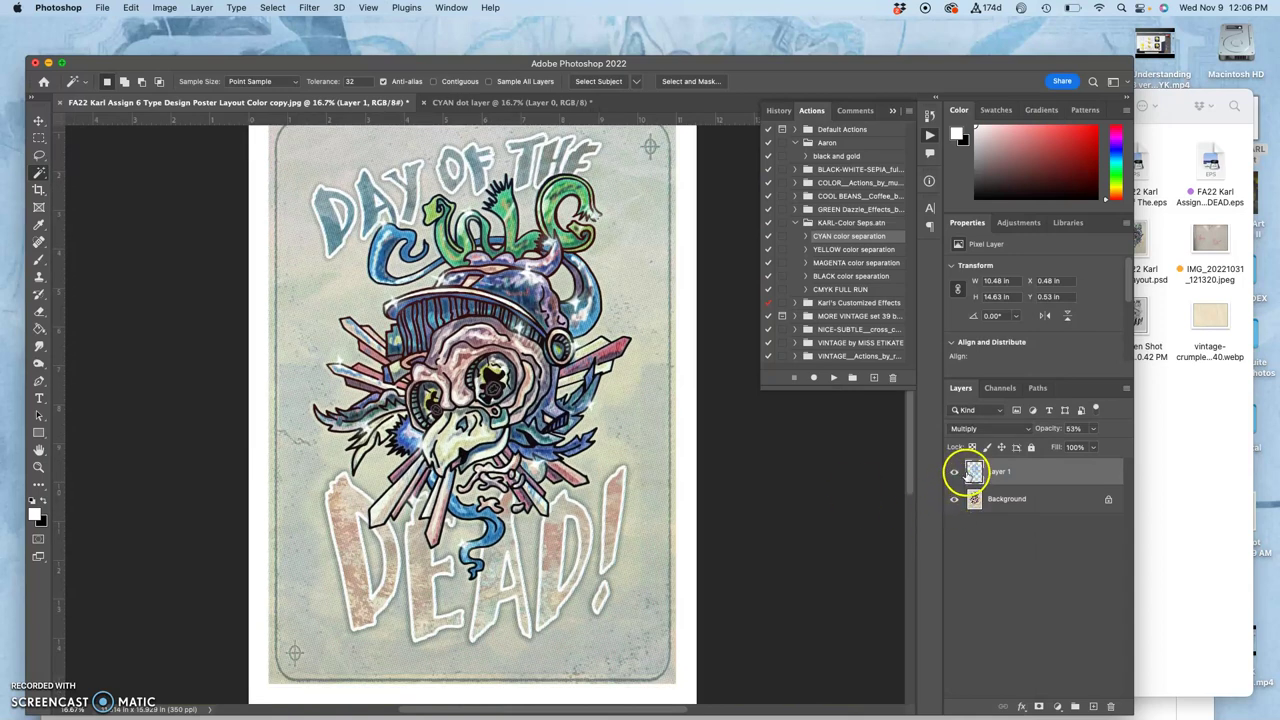
pyautogui.click(956, 472)
pyautogui.click(955, 472)
pyautogui.click(955, 472)
pyautogui.click(955, 472)
pyautogui.click(956, 472)
pyautogui.click(956, 472)
# Step: Delete the cyan dot Layer 1, leaving only the Background
pyautogui.click(944, 470)
pyautogui.click(962, 466)
pyautogui.click(1023, 471)
pyautogui.press('BackSpace')
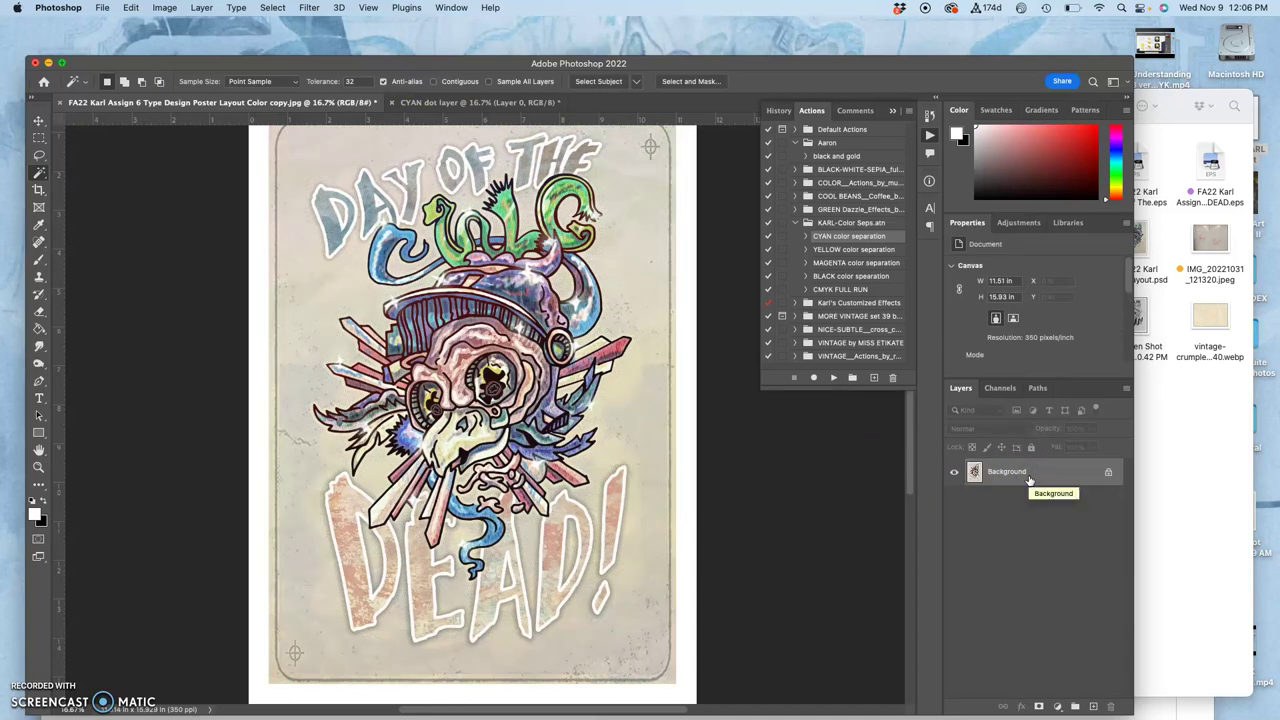
# Step: Expand CMYK FULL RUN to inspect its duplicate-document step, then collapse and select it
pyautogui.click(830, 290)
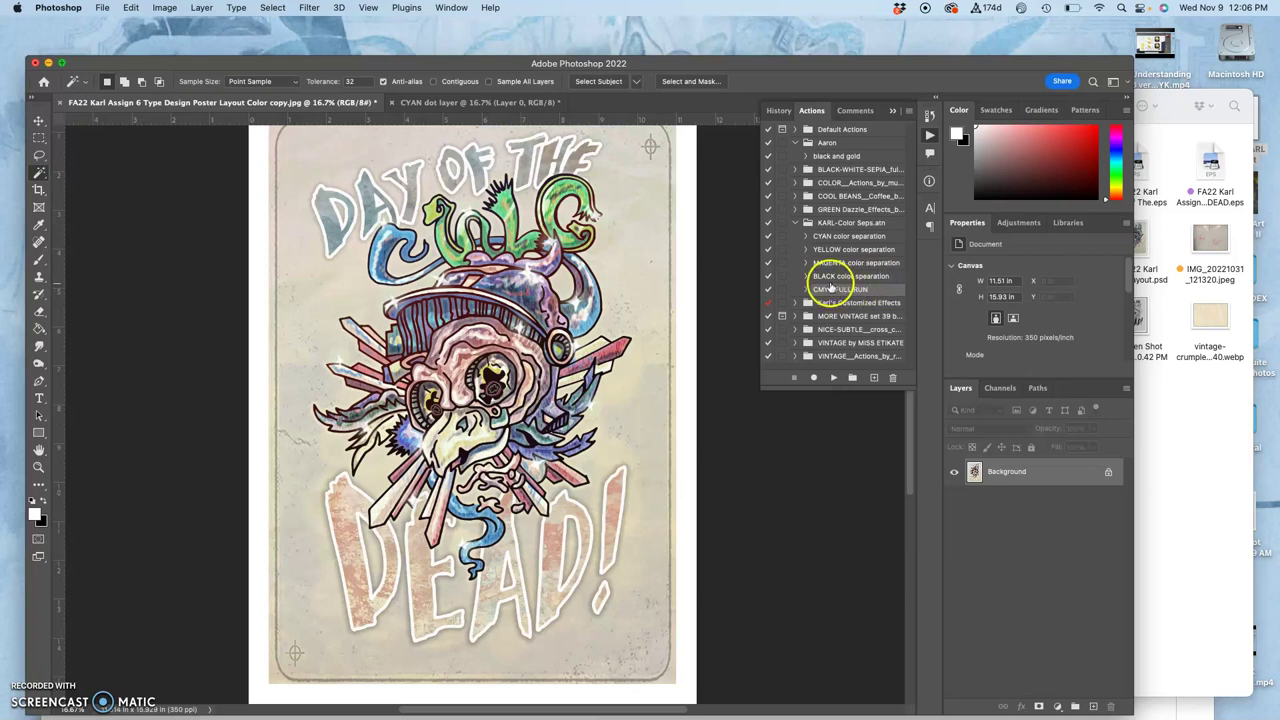
pyautogui.click(805, 289)
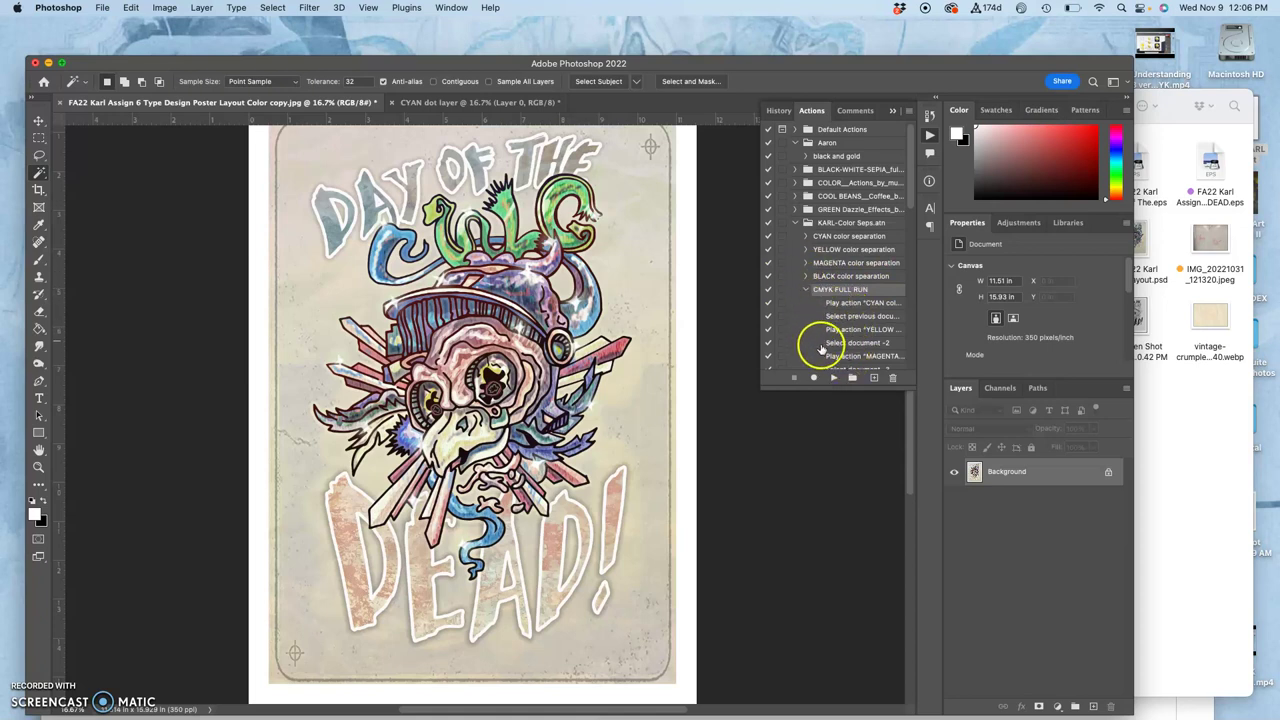
pyautogui.scroll(-4, 822, 348)
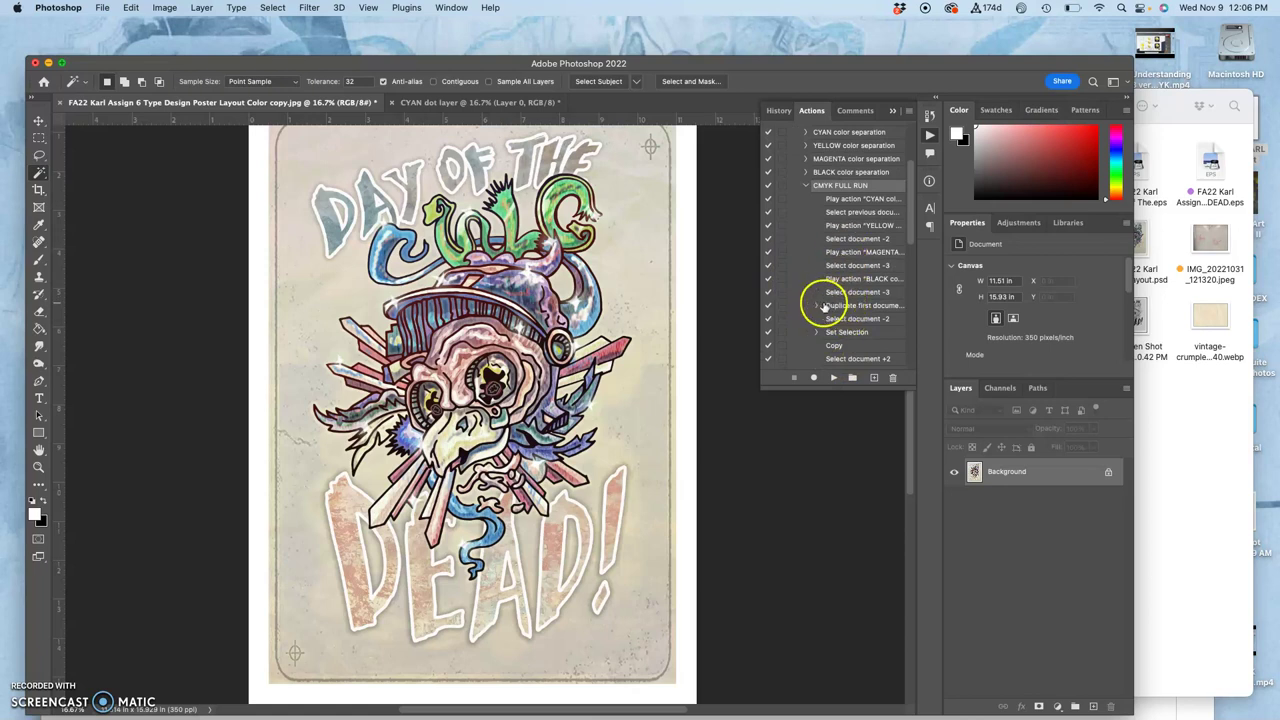
pyautogui.click(816, 306)
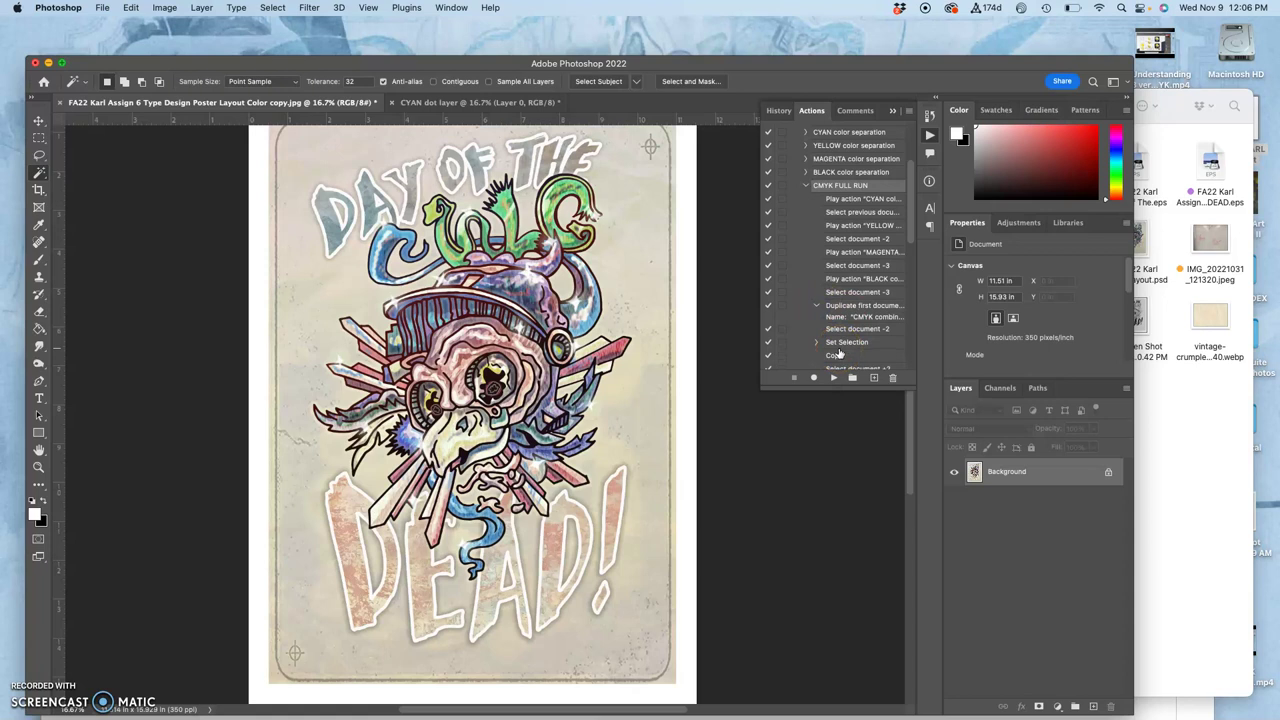
pyautogui.click(806, 185)
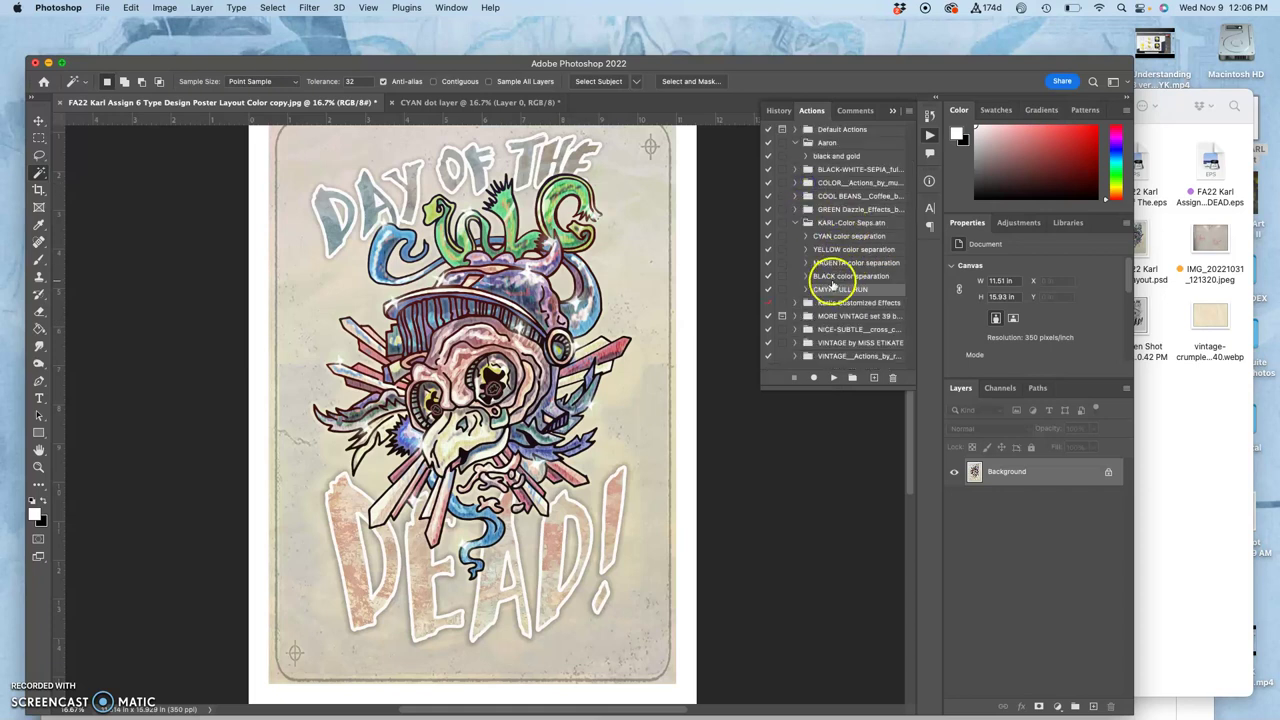
pyautogui.click(831, 289)
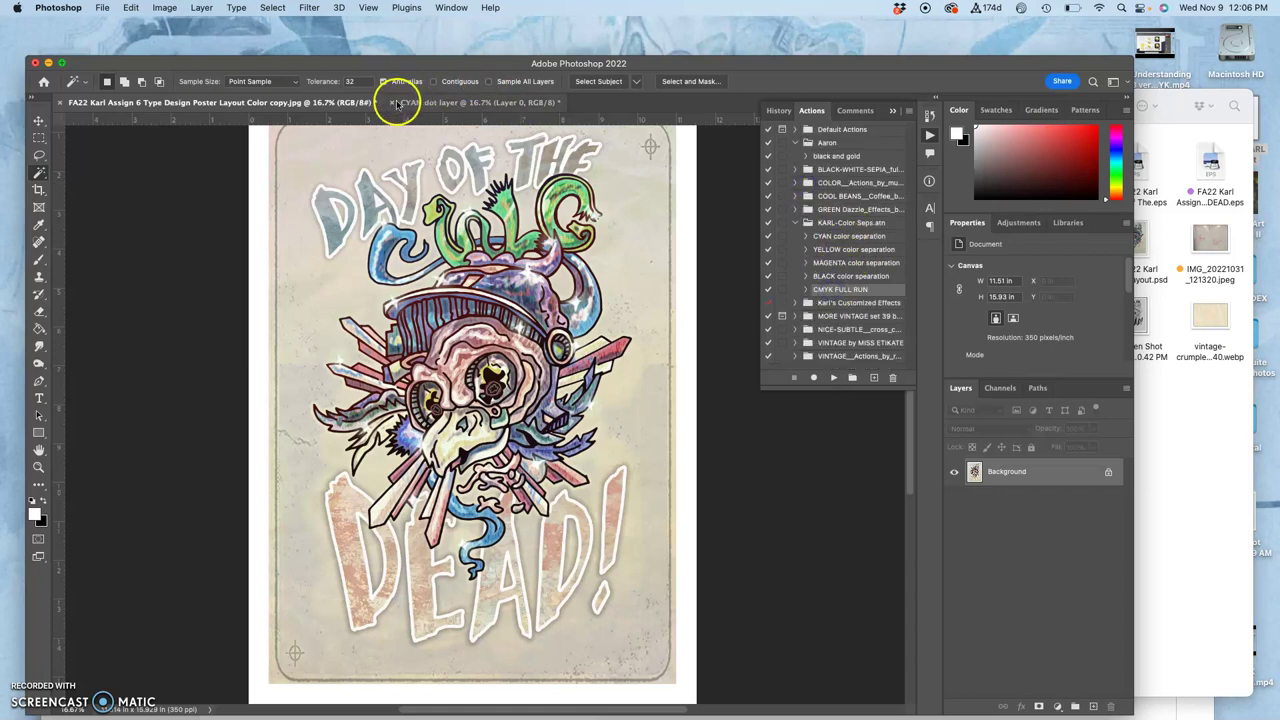
# Step: Close the old CYAN dot layer document without saving and run CMYK FULL RUN
pyautogui.click(402, 102)
pyautogui.click(394, 103)
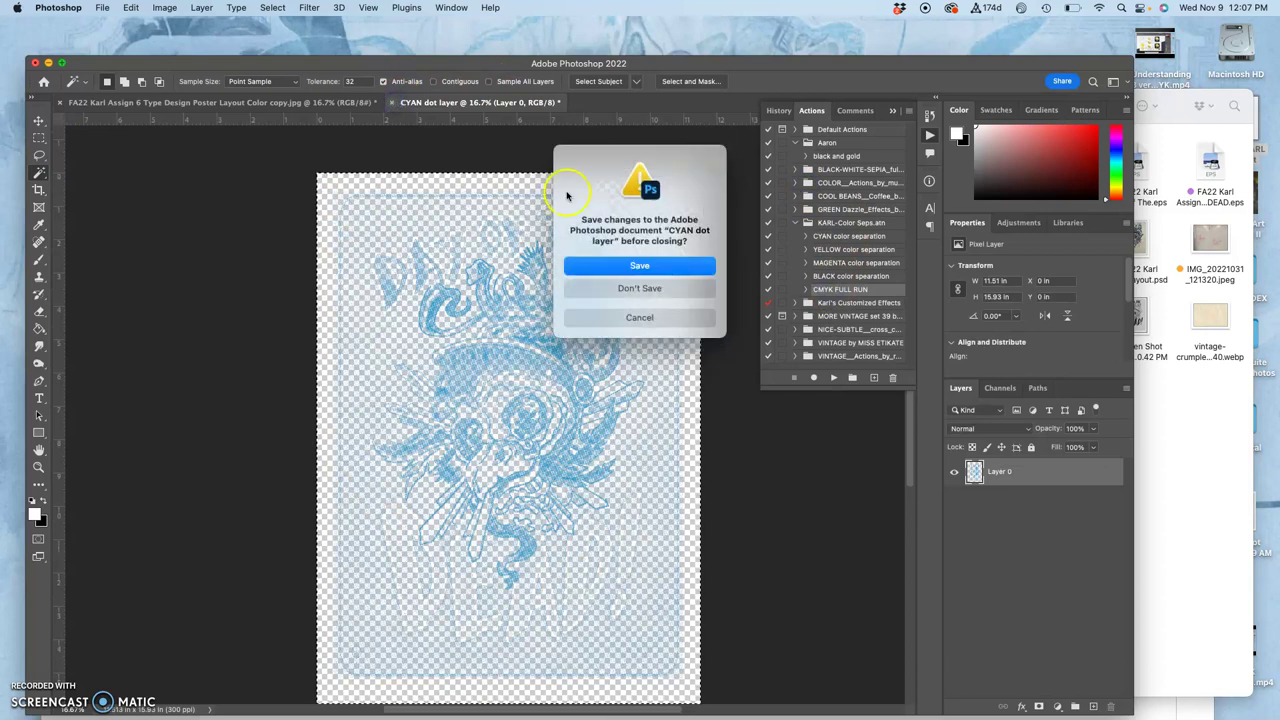
pyautogui.click(642, 288)
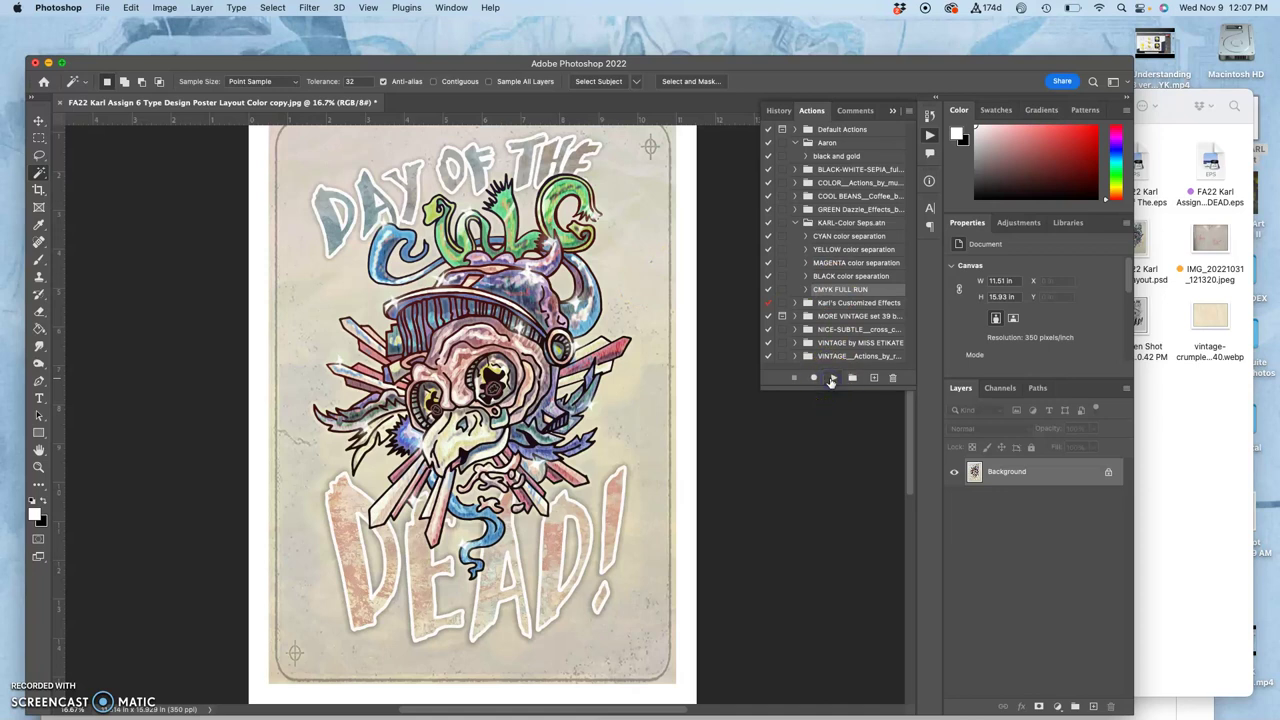
pyautogui.click(830, 380)
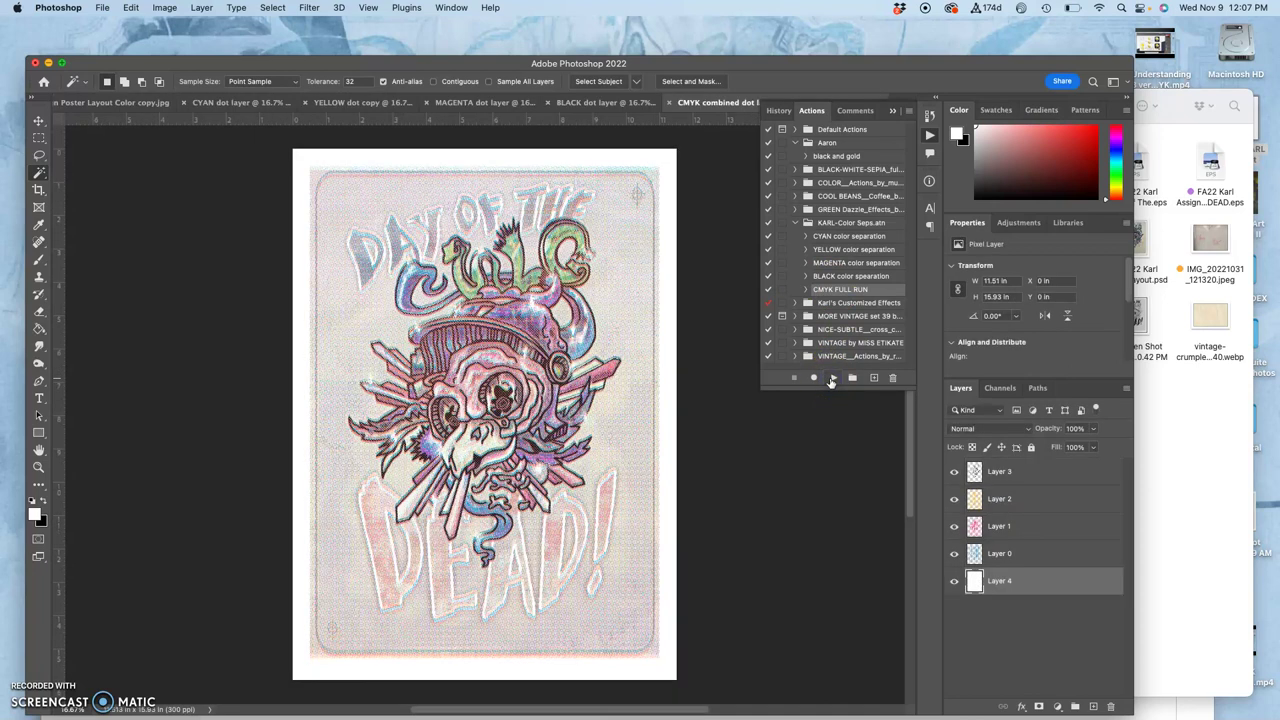
# Step: Check the new CYAN, yellow, MAGENTA and BLACK dot documents, then open CMYK combined dot layers
pyautogui.click(240, 104)
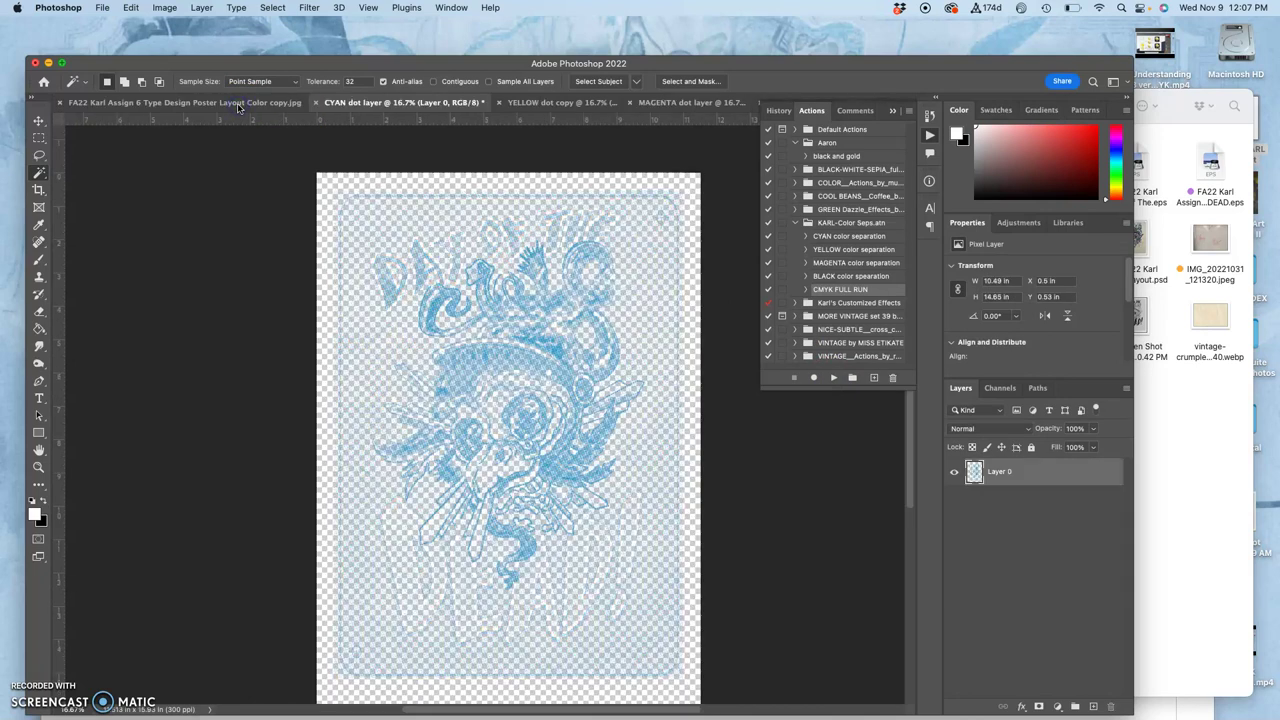
pyautogui.click(528, 103)
pyautogui.click(669, 103)
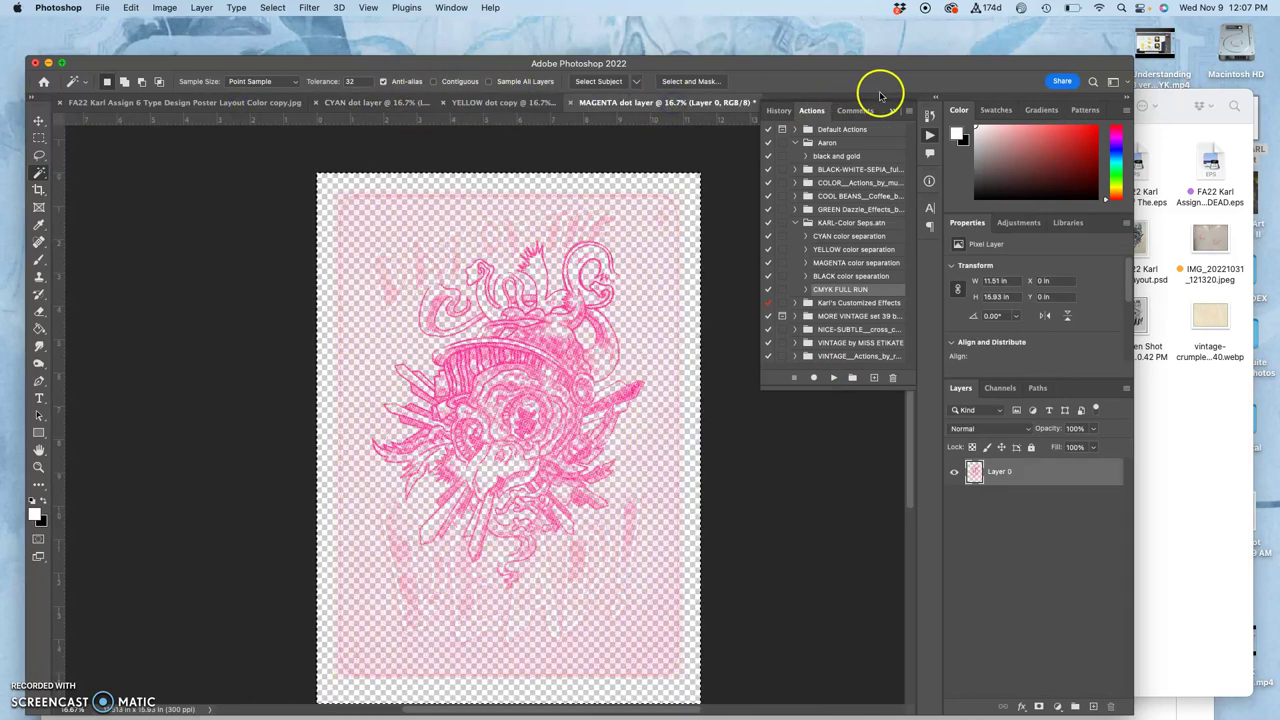
pyautogui.click(894, 109)
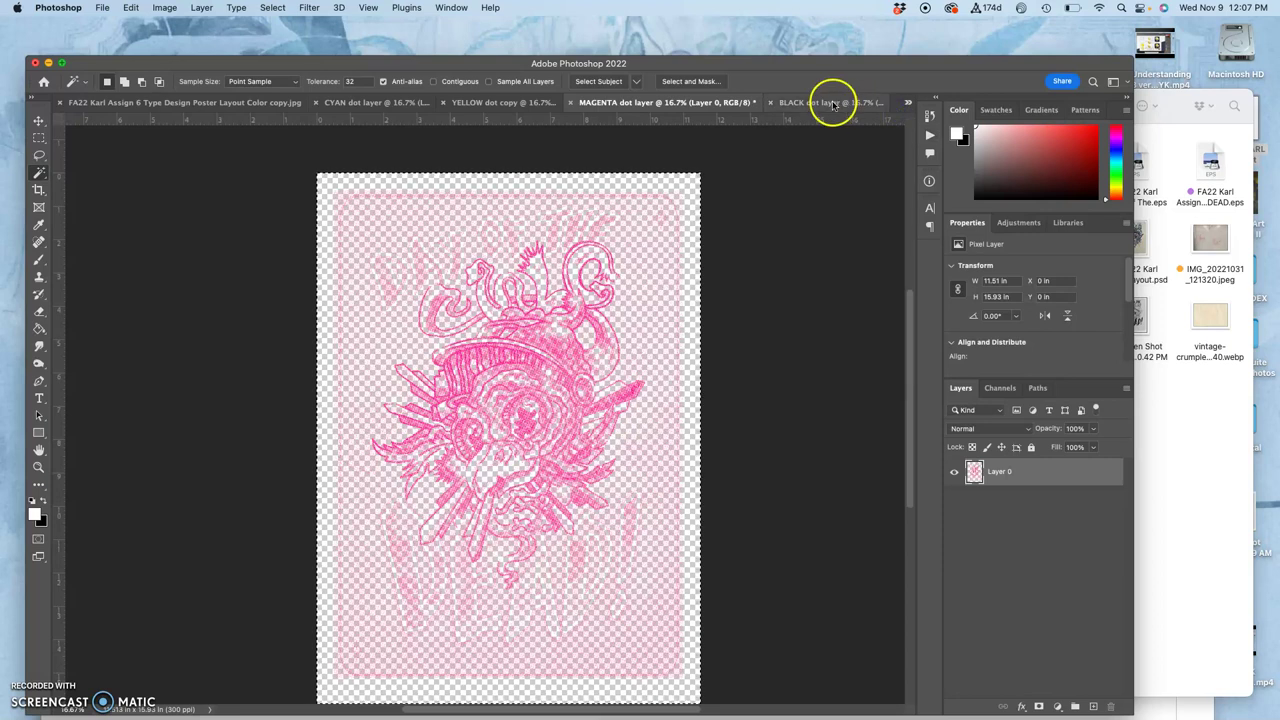
pyautogui.click(833, 104)
pyautogui.click(910, 103)
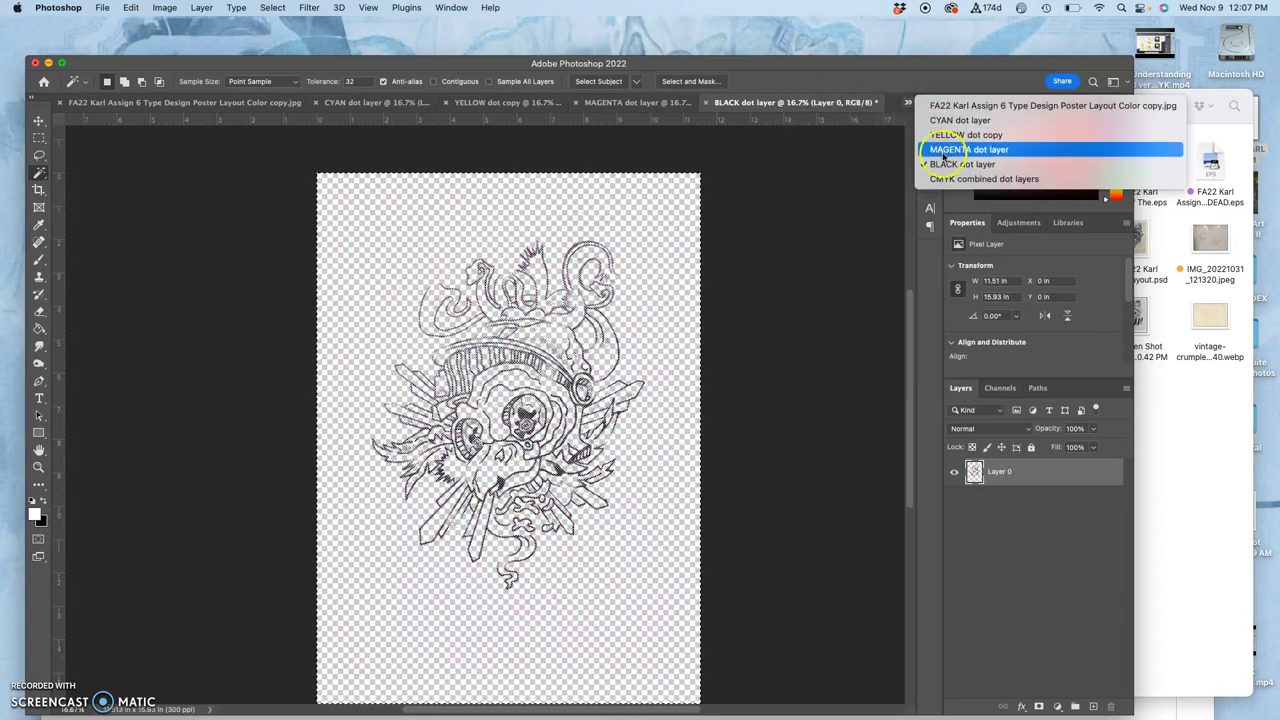
pyautogui.click(942, 180)
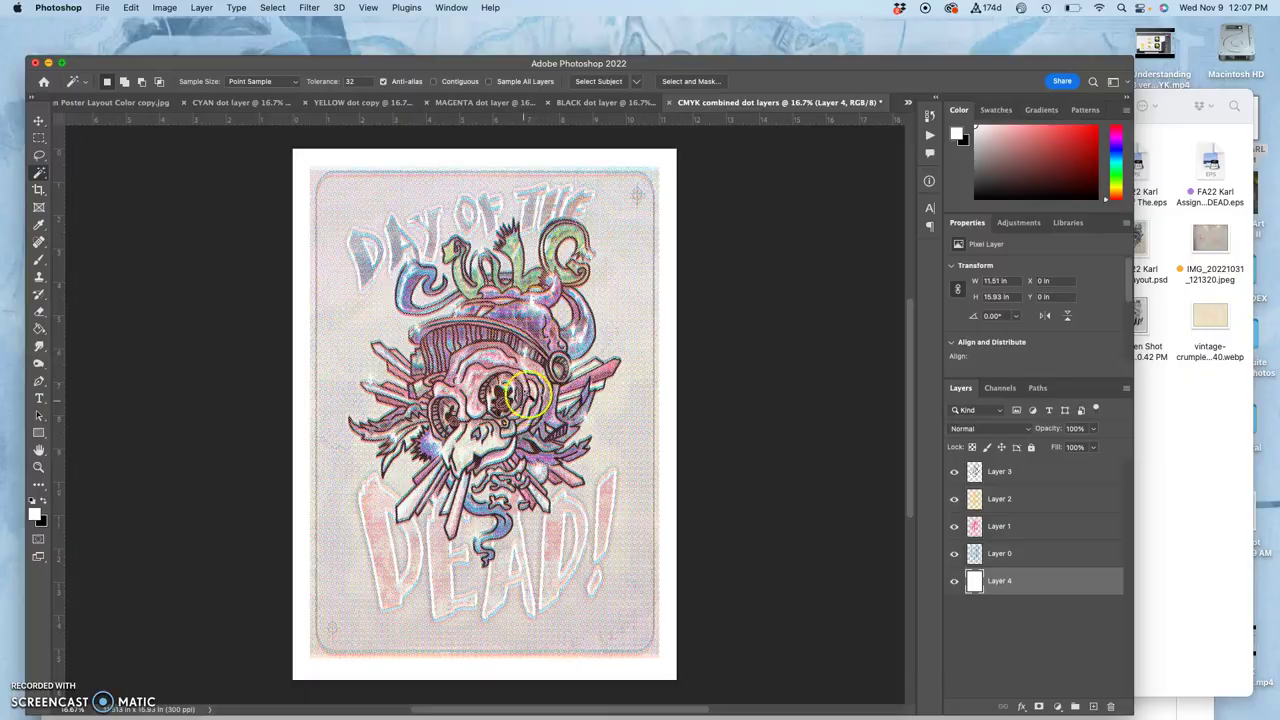
# Step: Inspect the combined dots at 100% and 200%, fit the poster, and select cyan Layer 0
pyautogui.press('super+1')
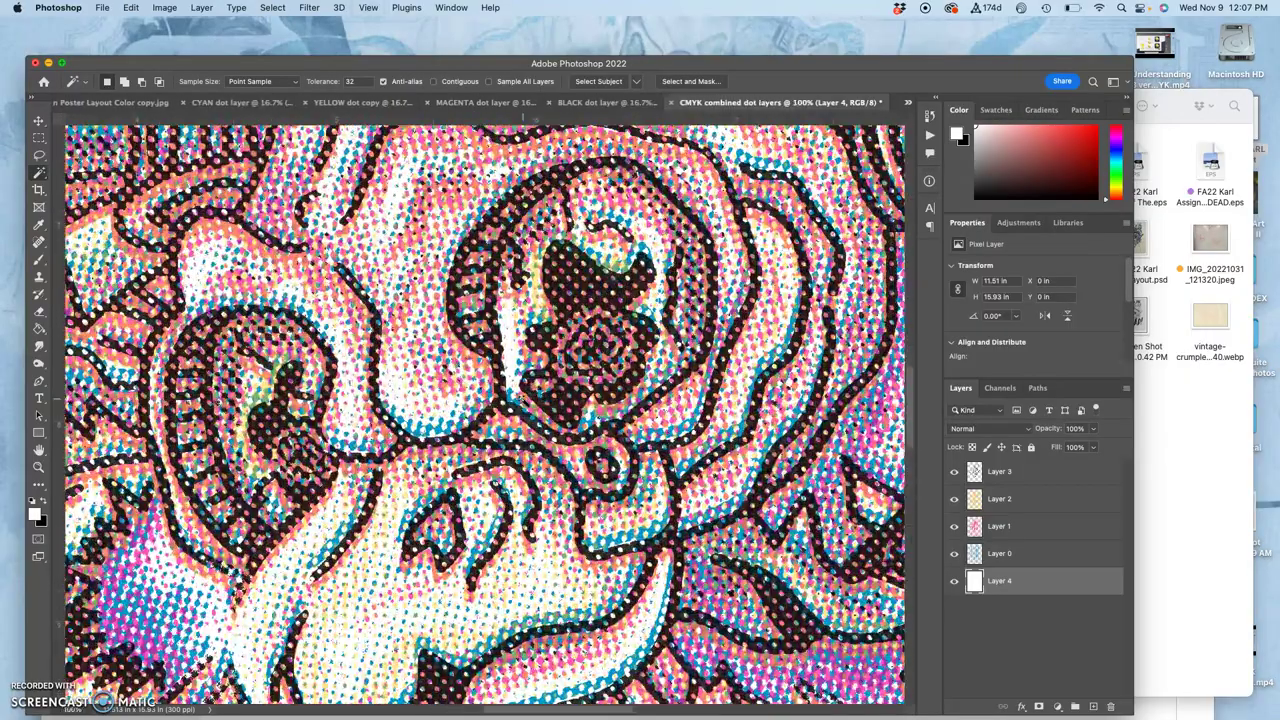
pyautogui.press('super+equal')
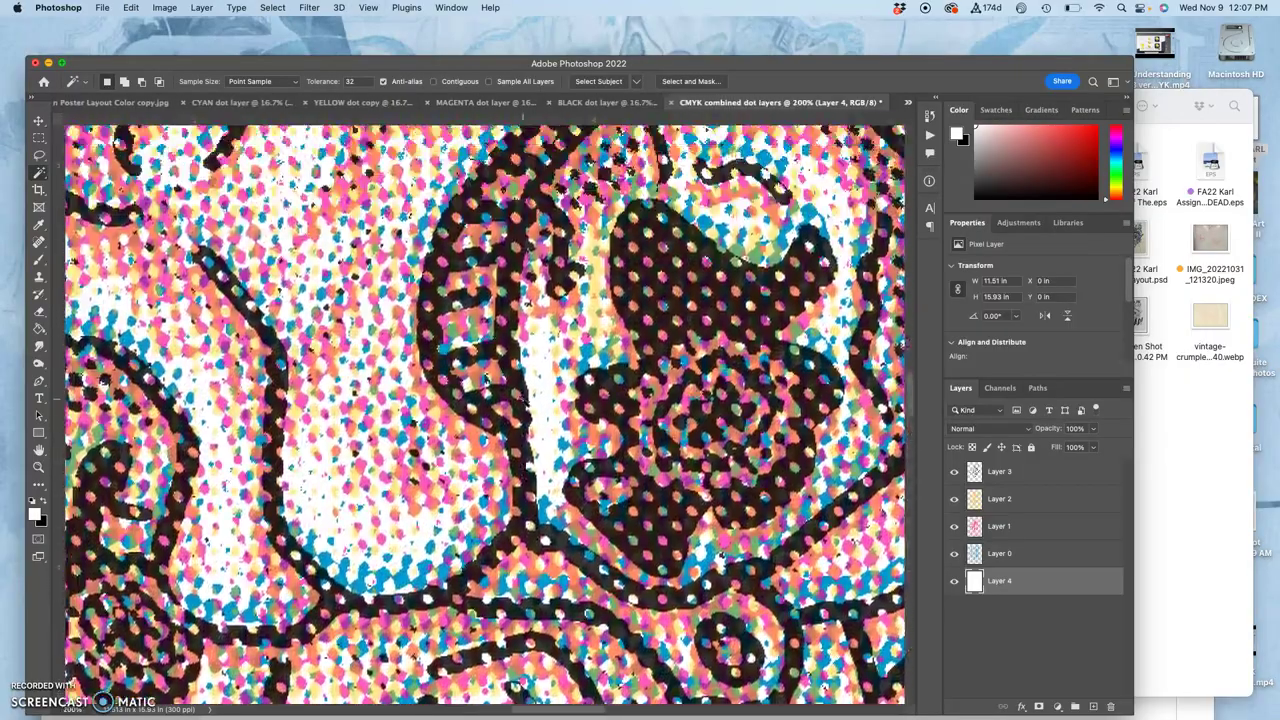
pyautogui.scroll(5, 485, 413)
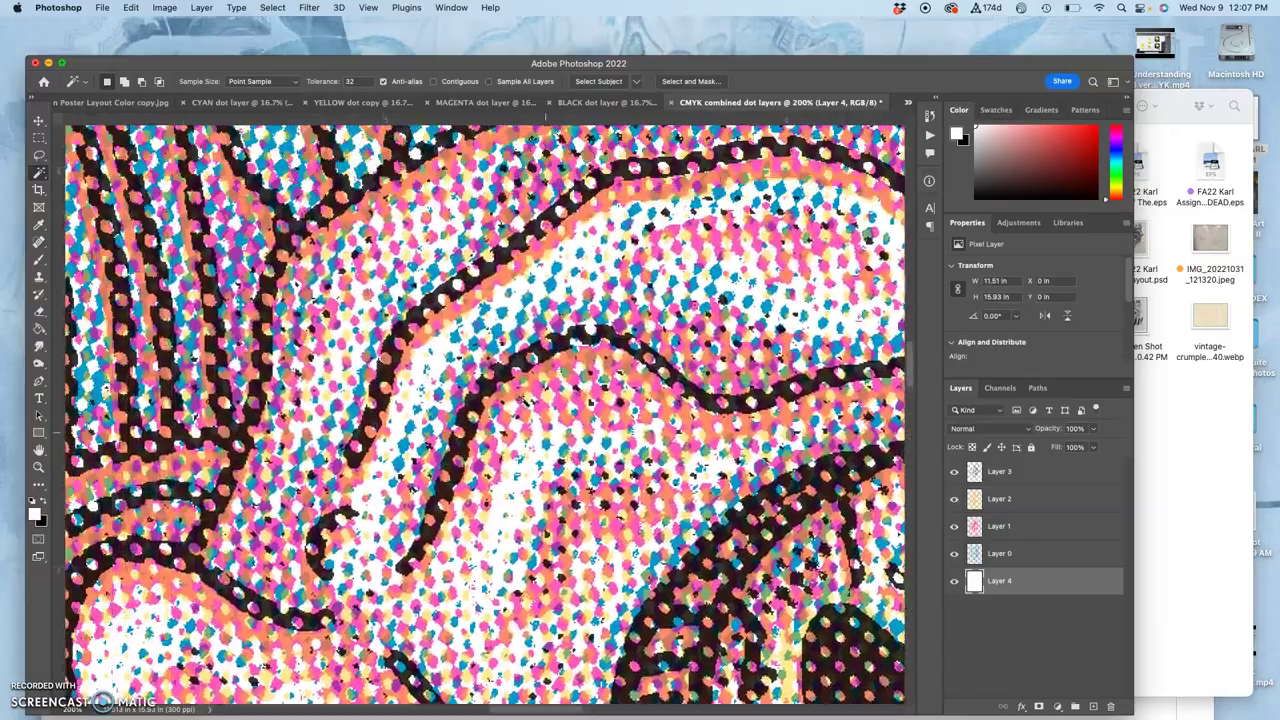
pyautogui.scroll(5, 485, 413)
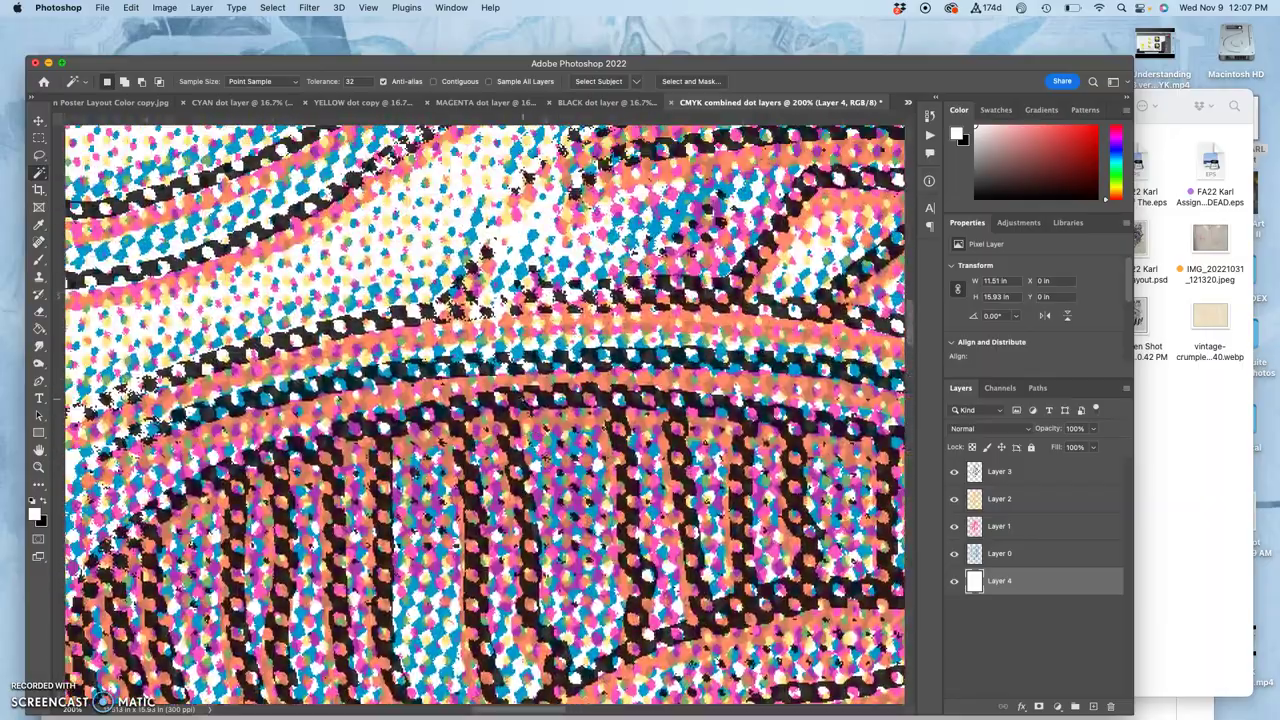
pyautogui.press('super+0')
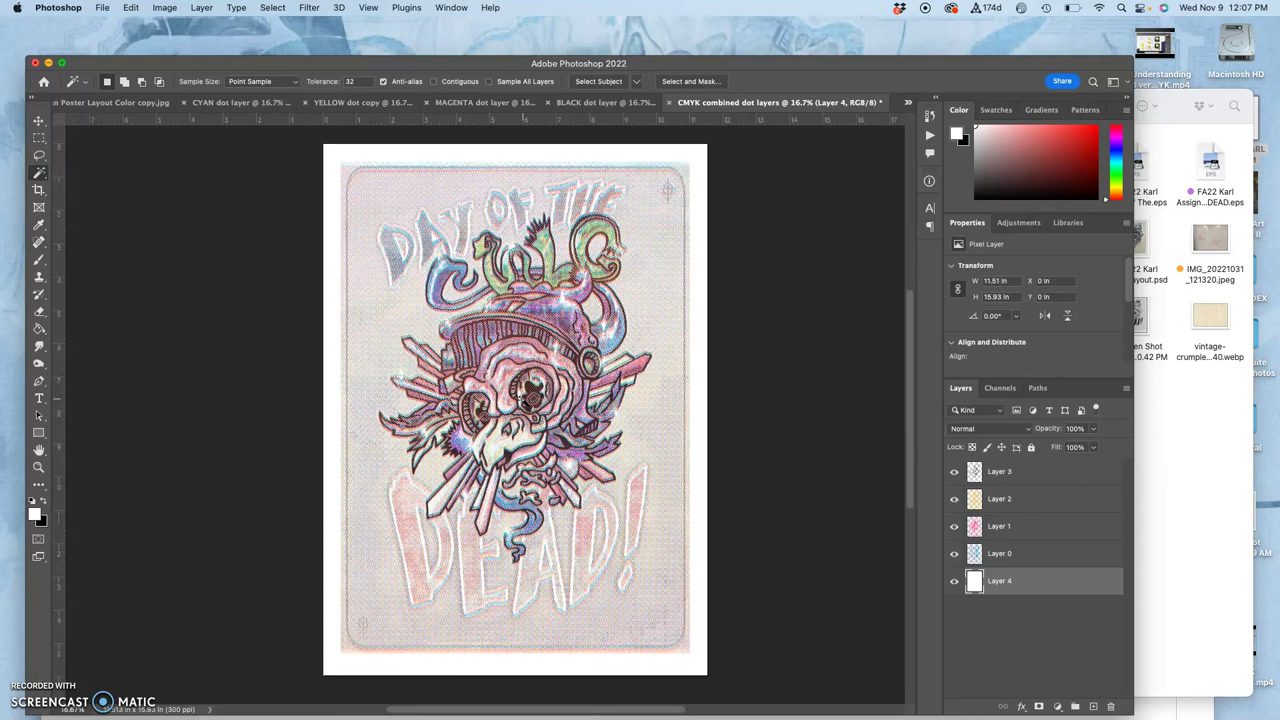
pyautogui.click(1005, 553)
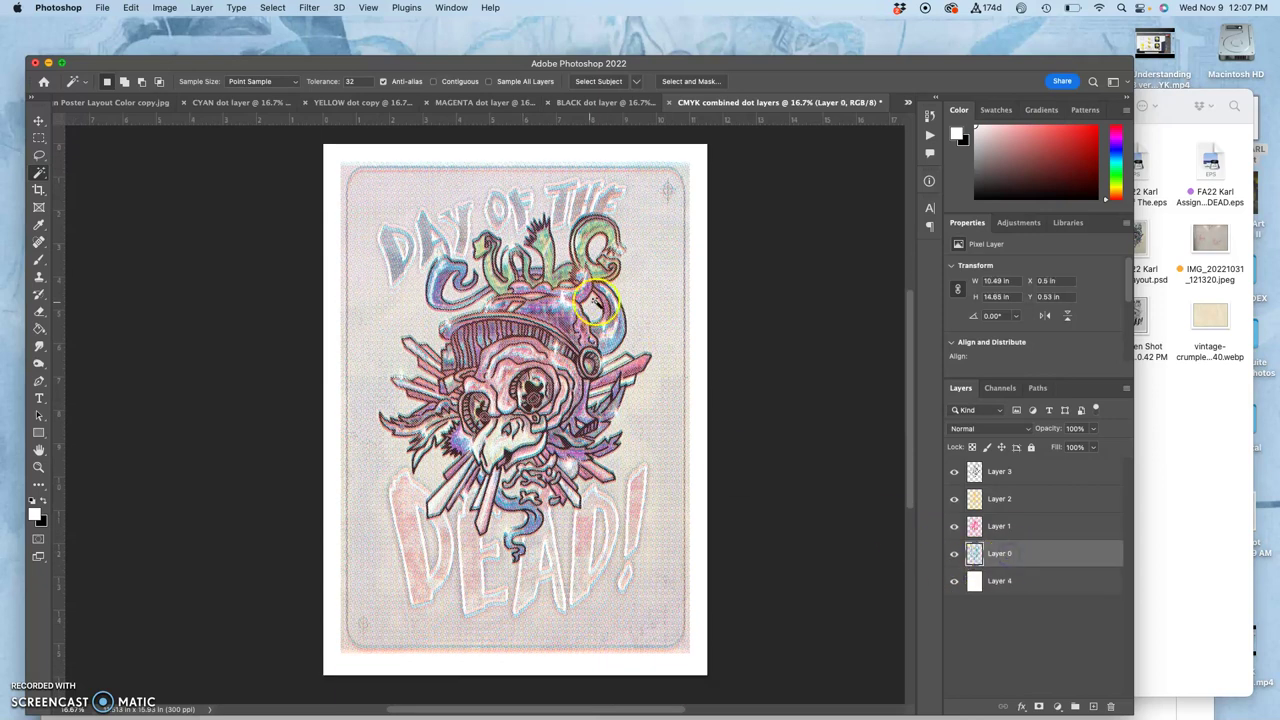
# Step: With the Move tool at 66.7% zoom, nudge cyan Layer 0 down to Y 0.57 in
pyautogui.click(38, 120)
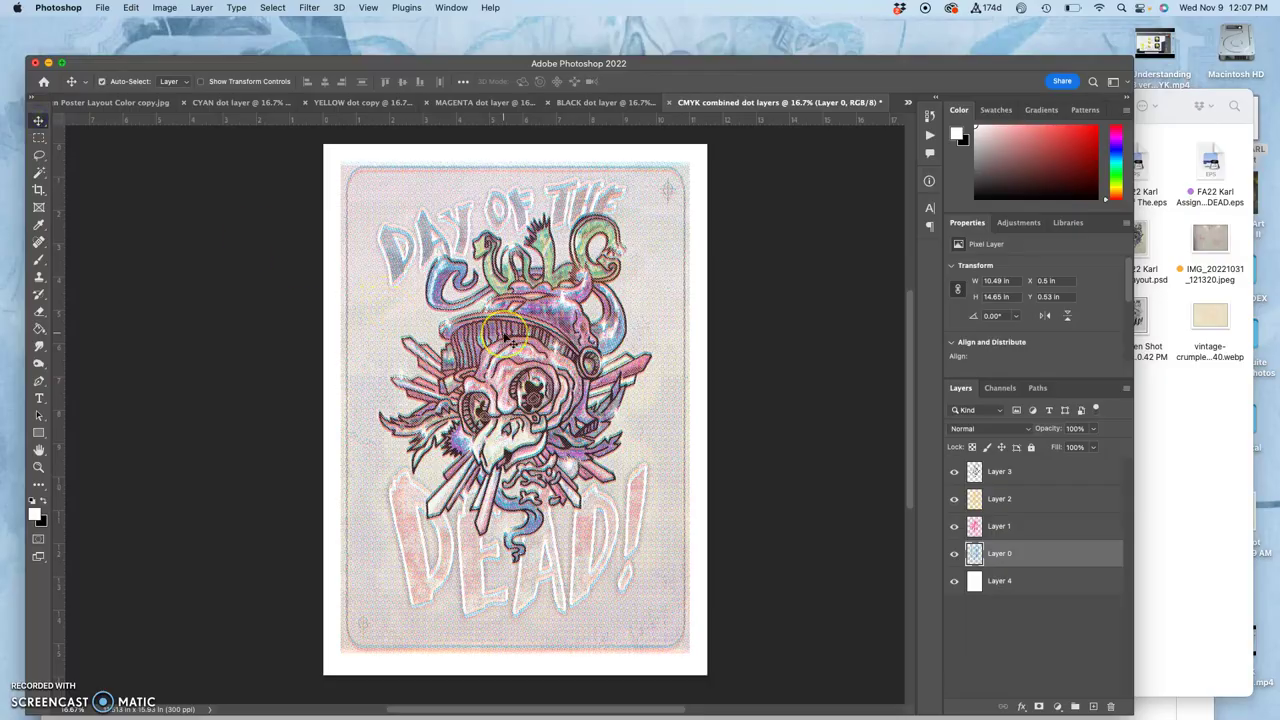
pyautogui.press('super+equal')
pyautogui.press('super+equal')
pyautogui.press('super+equal')
pyautogui.press('super+equal')
pyautogui.press('Down')
pyautogui.press('Down')
pyautogui.press('Down')
pyautogui.press('Down')
pyautogui.press('Down')
pyautogui.press('Down')
pyautogui.press('Down')
pyautogui.press('Down')
pyautogui.press('Down')
pyautogui.press('Down')
pyautogui.press('Down')
pyautogui.press('Down')
pyautogui.press('Left')
pyautogui.press('Left')
pyautogui.press('Left')
pyautogui.press('Right')
pyautogui.press('Right')
pyautogui.press('Up')
pyautogui.press('Up')
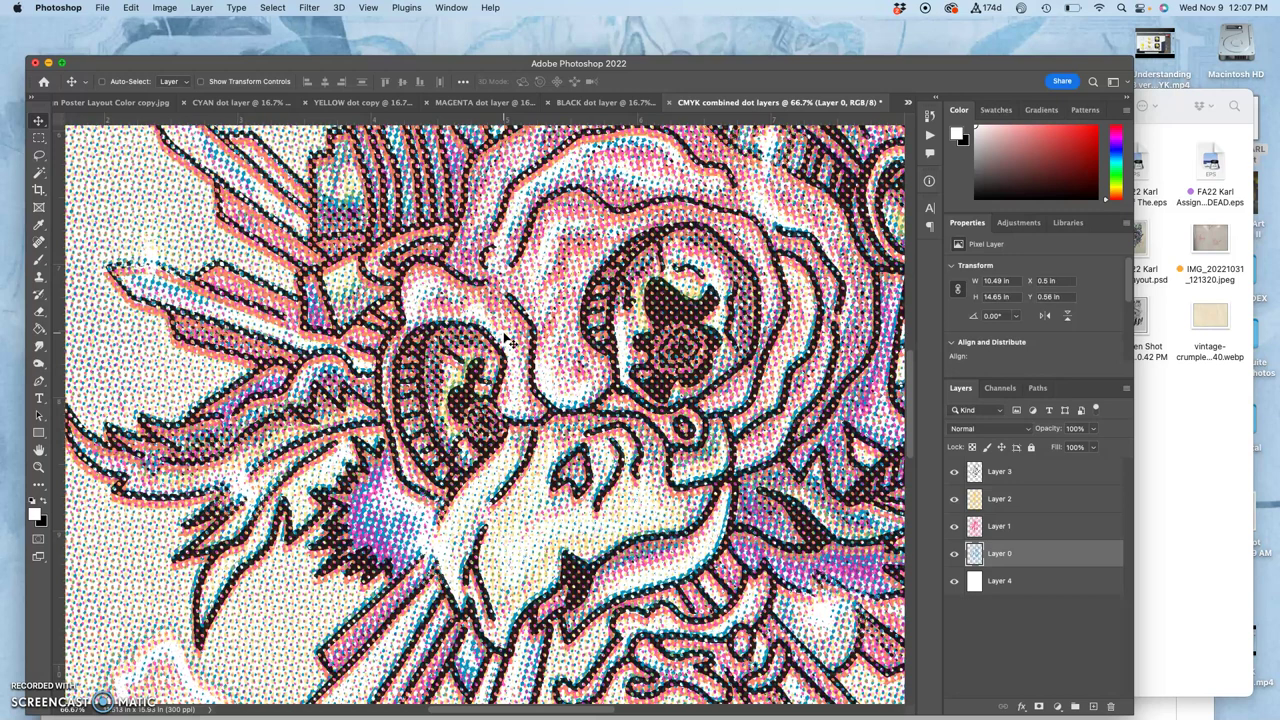
pyautogui.press('Down')
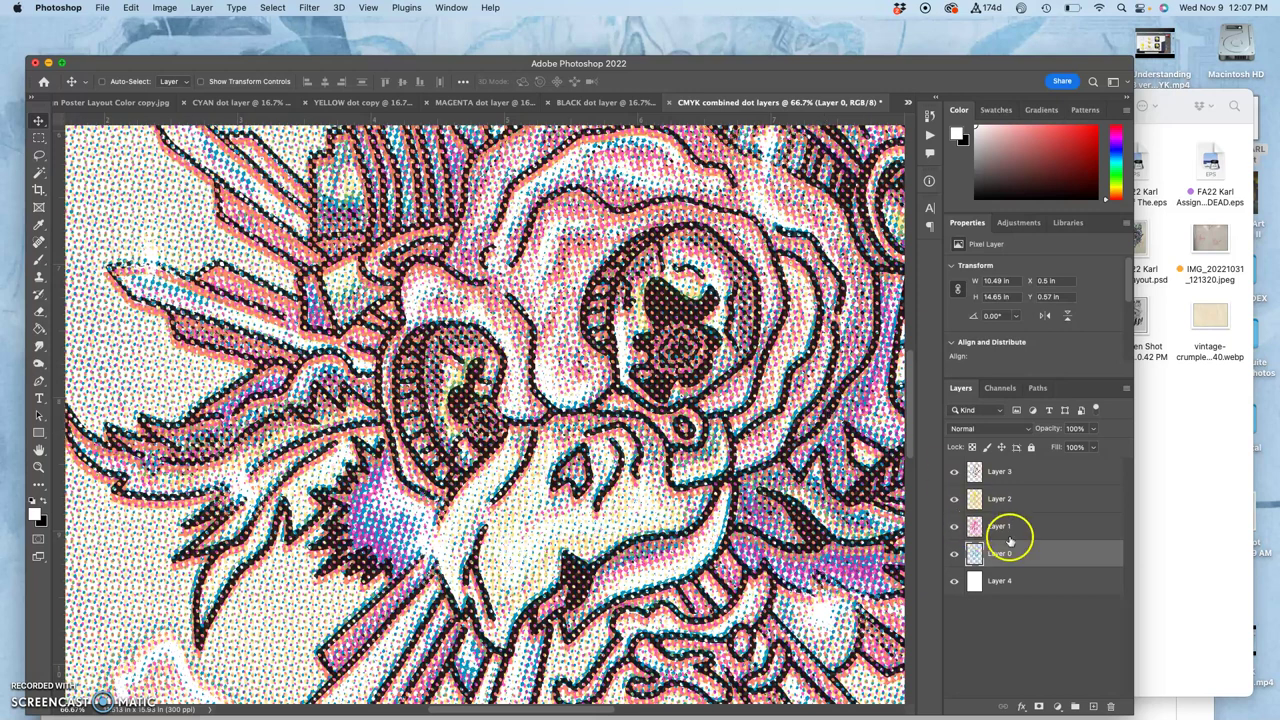
# Step: Select the magenta Layer 1 and pan the view right and down
pyautogui.click(1014, 526)
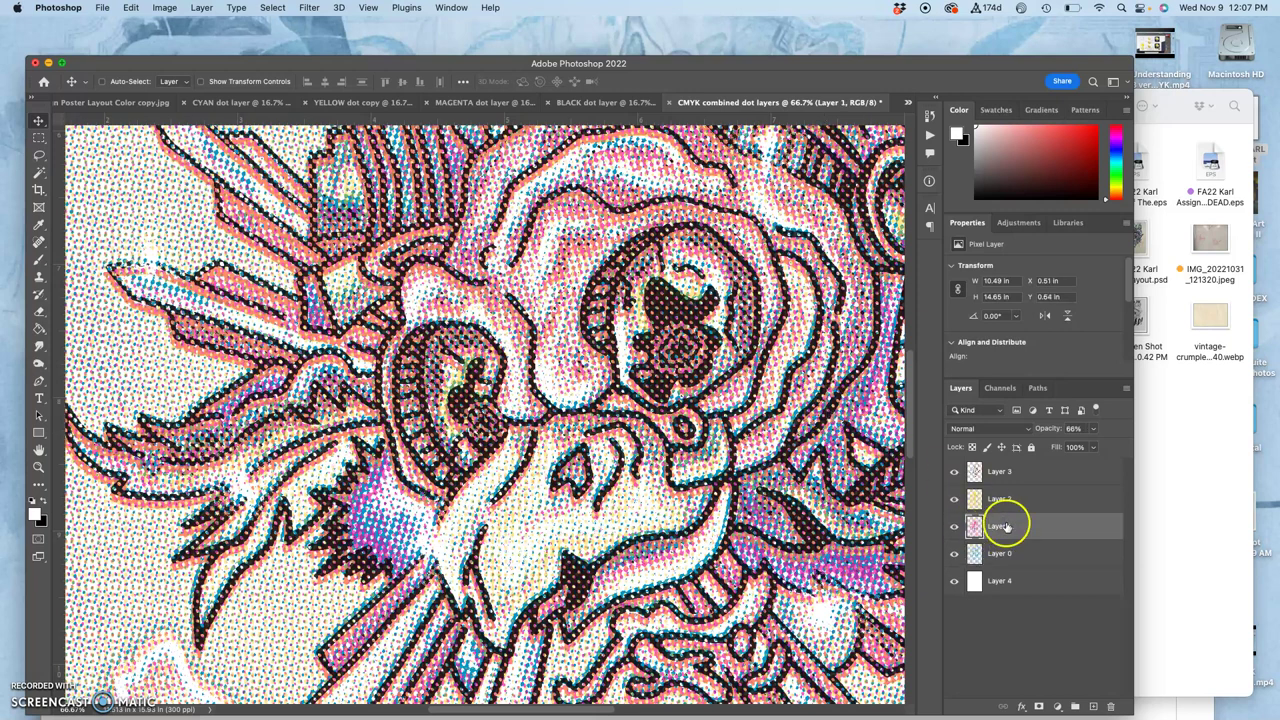
pyautogui.hscroll(3, 735, 435)
pyautogui.hscroll(8, 725, 432)
pyautogui.scroll(-6, 725, 432)
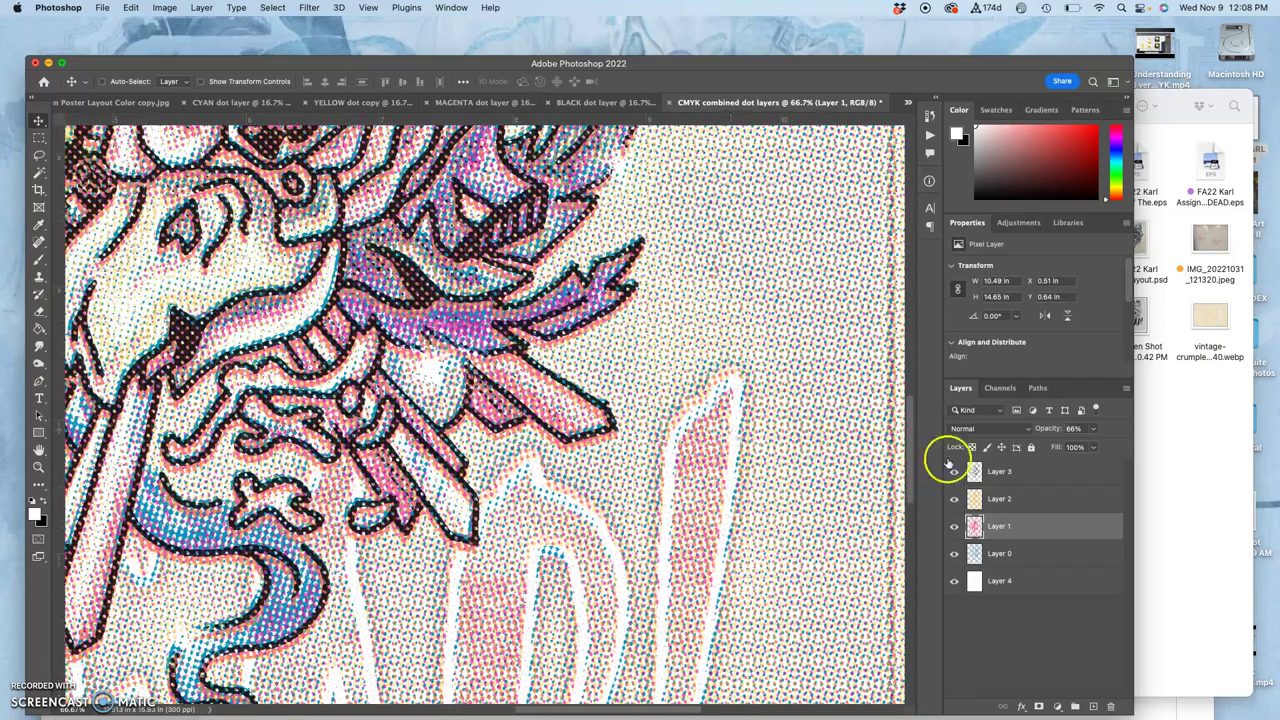
# Step: Restack the dot layers in the order Layer 3, 0, 1, 2
pyautogui.click(1020, 499)
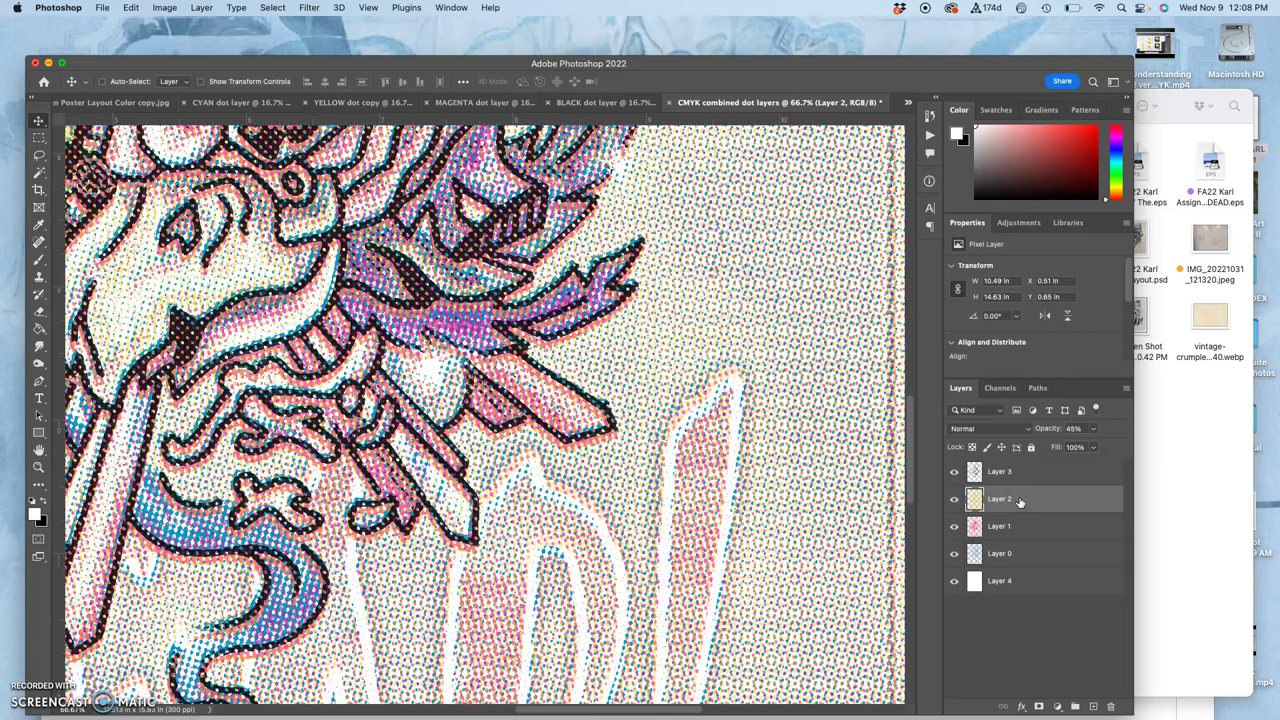
pyautogui.click(1051, 489)
pyautogui.click(1027, 479)
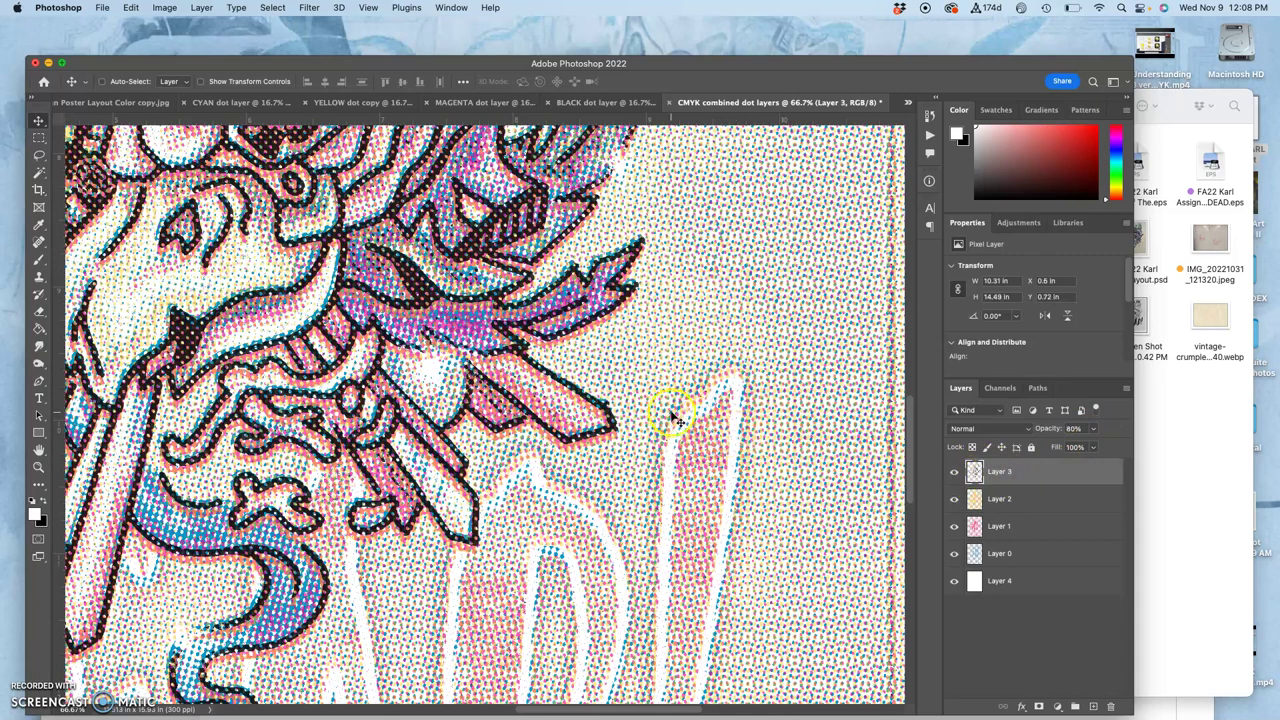
pyautogui.click(1054, 530)
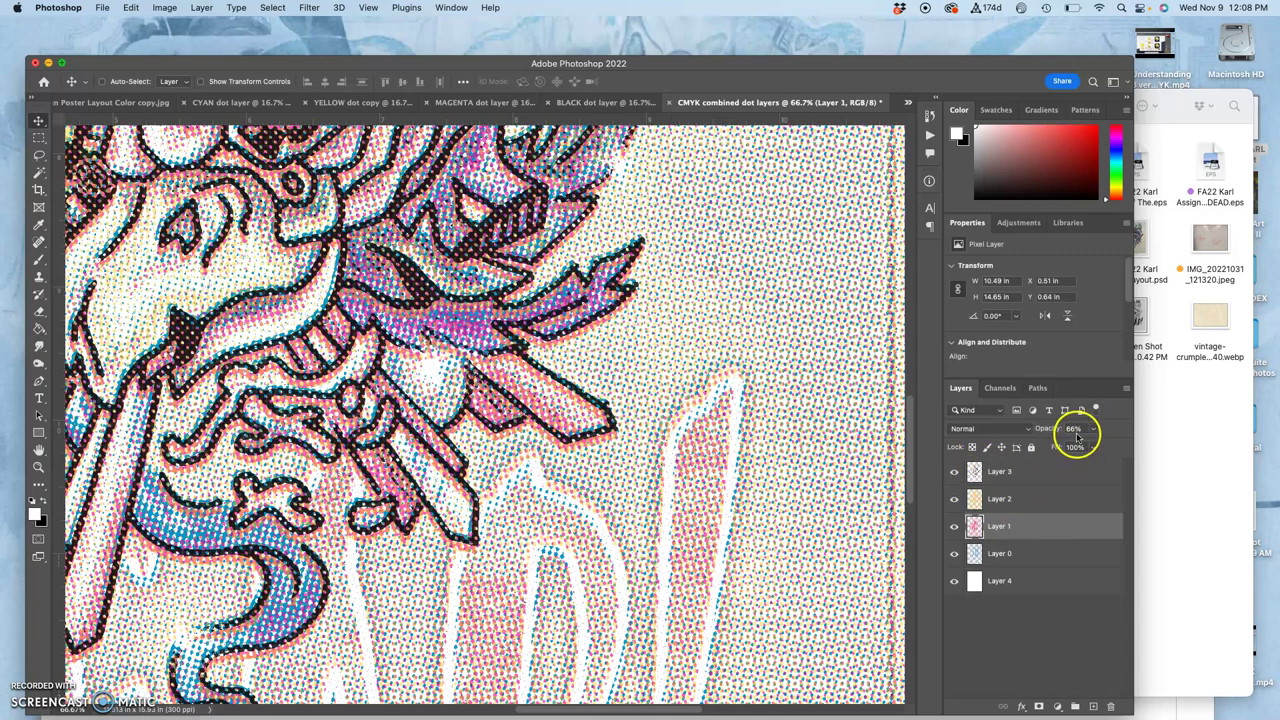
pyautogui.click(1040, 560)
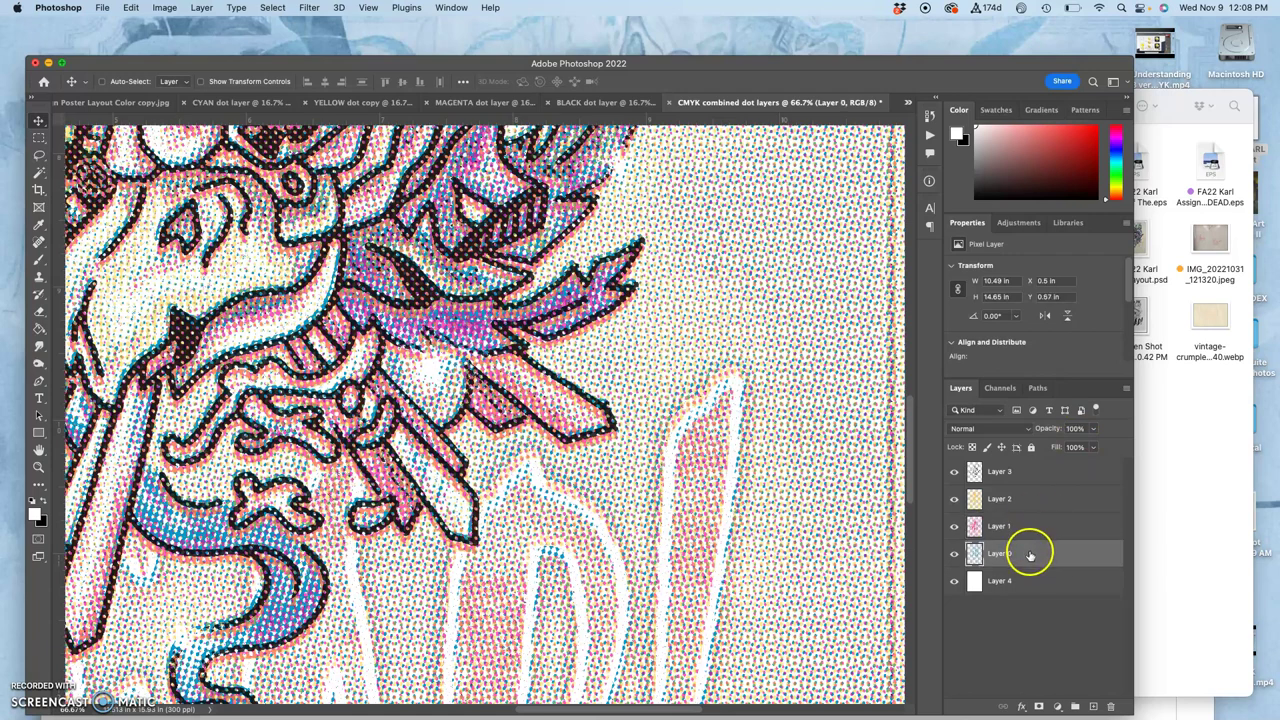
pyautogui.moveTo(1034, 549); pyautogui.dragTo(1025, 489)
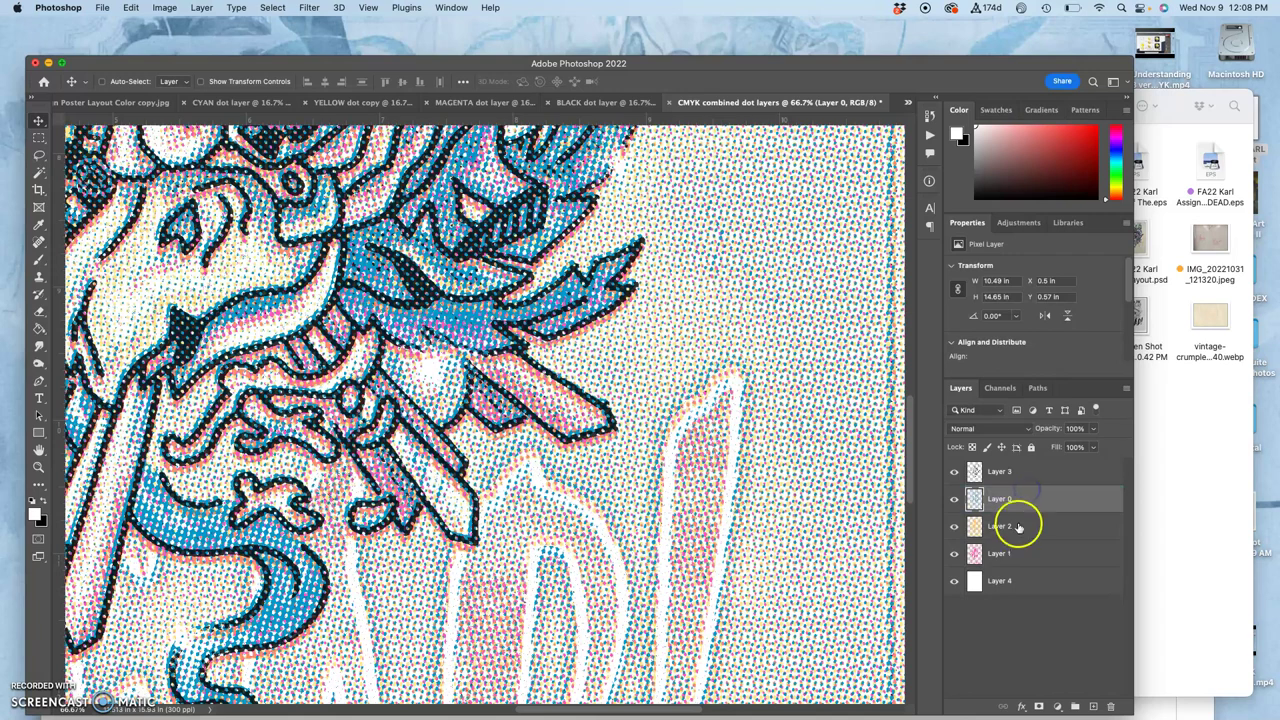
pyautogui.moveTo(1020, 533); pyautogui.dragTo(1020, 569)
# Step: Set cyan Layer 0 to about 64% opacity and yellow Layer 2 to 95%
pyautogui.click(1038, 502)
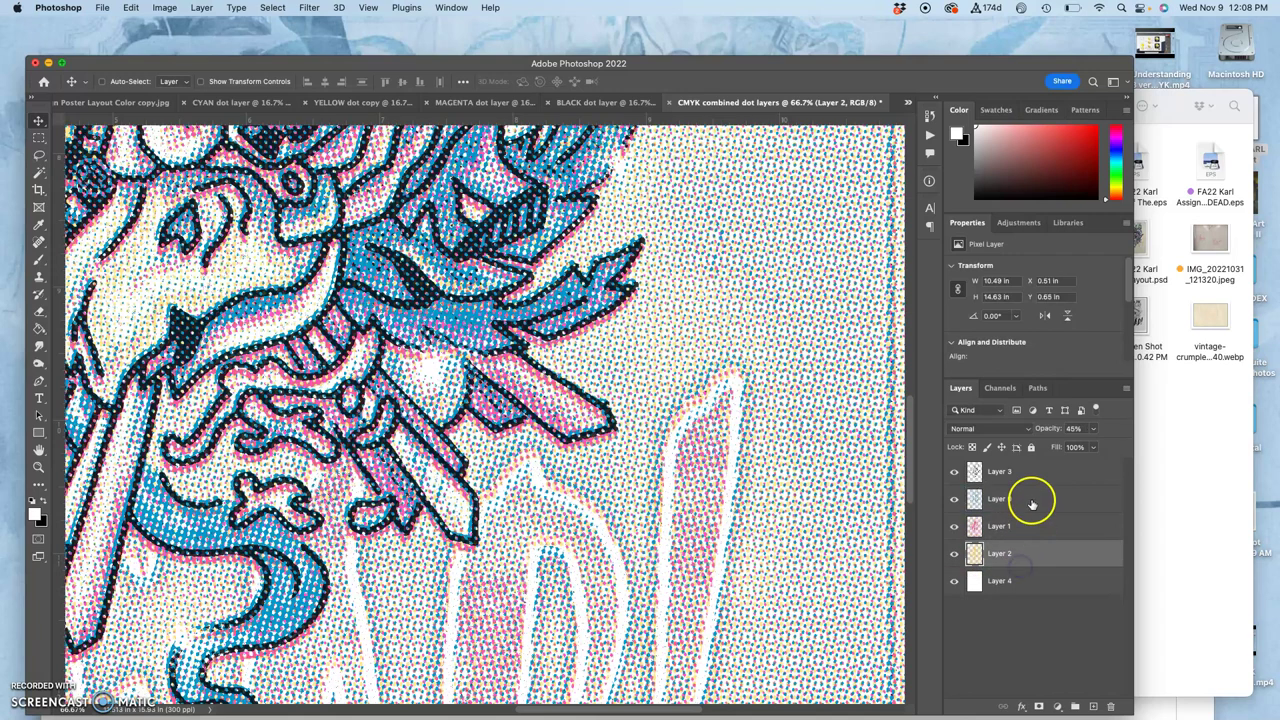
pyautogui.click(1093, 429)
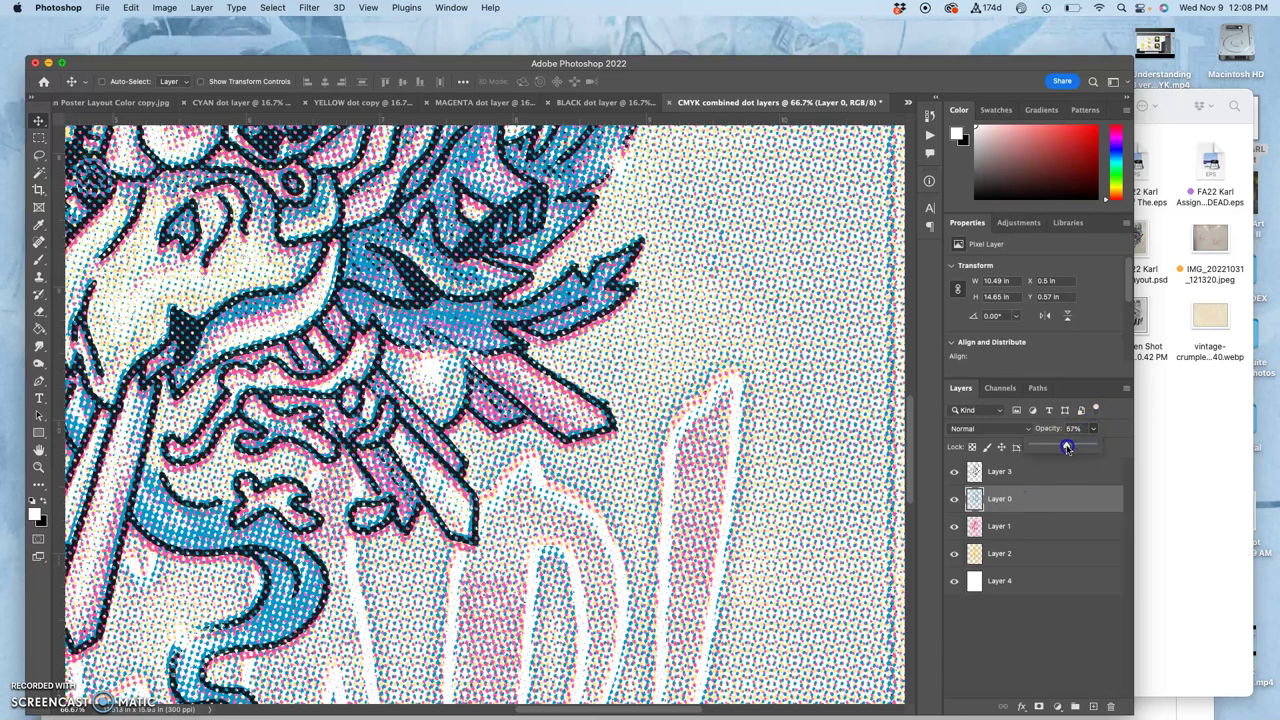
pyautogui.moveTo(1066, 448); pyautogui.dragTo(1071, 447)
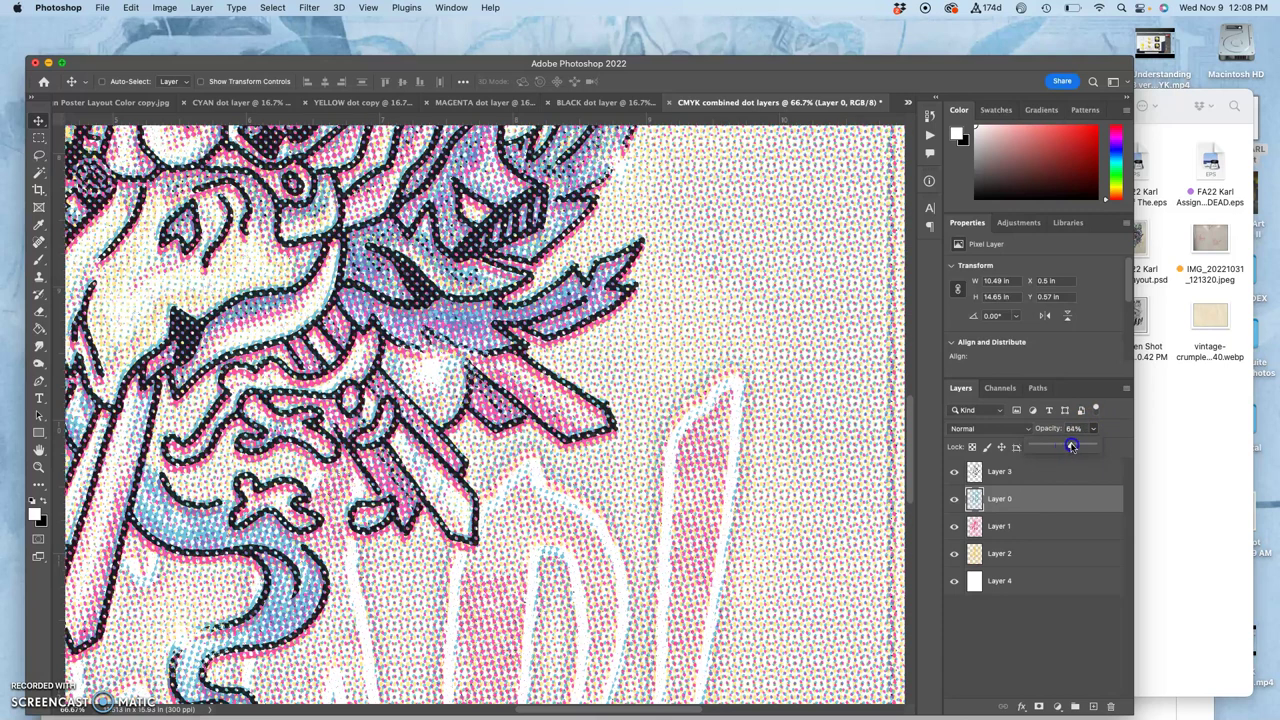
pyautogui.click(1040, 553)
pyautogui.click(1093, 429)
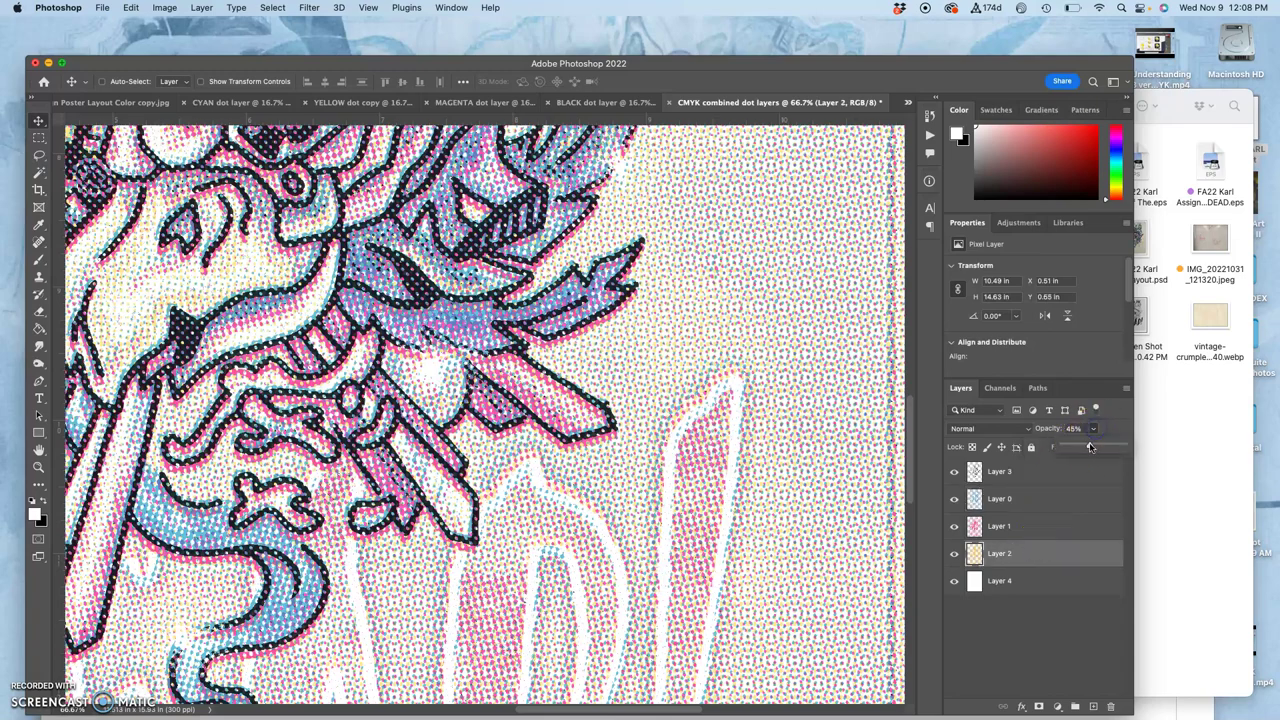
pyautogui.moveTo(1110, 449); pyautogui.dragTo(1121, 449)
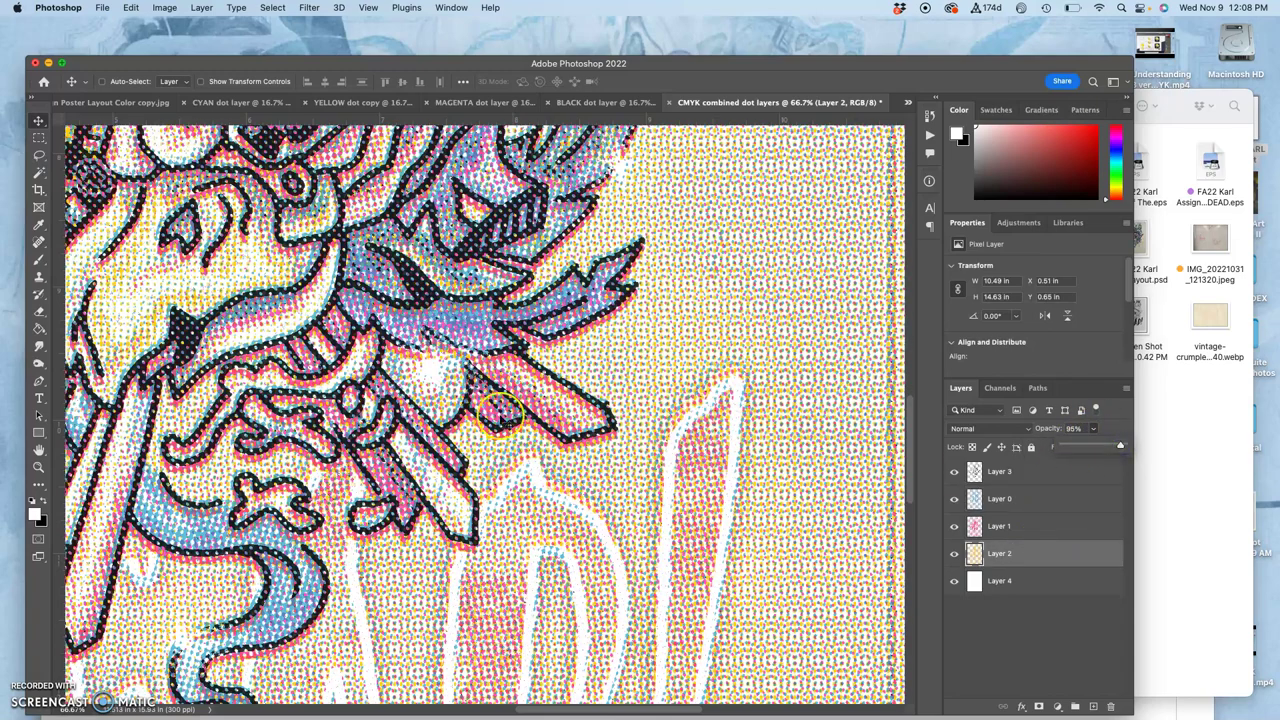
# Step: Zoom to 500% to inspect the halftone dots, then zoom out to 25% to see the whole DEAD! poster
pyautogui.scroll(10, 500, 412)
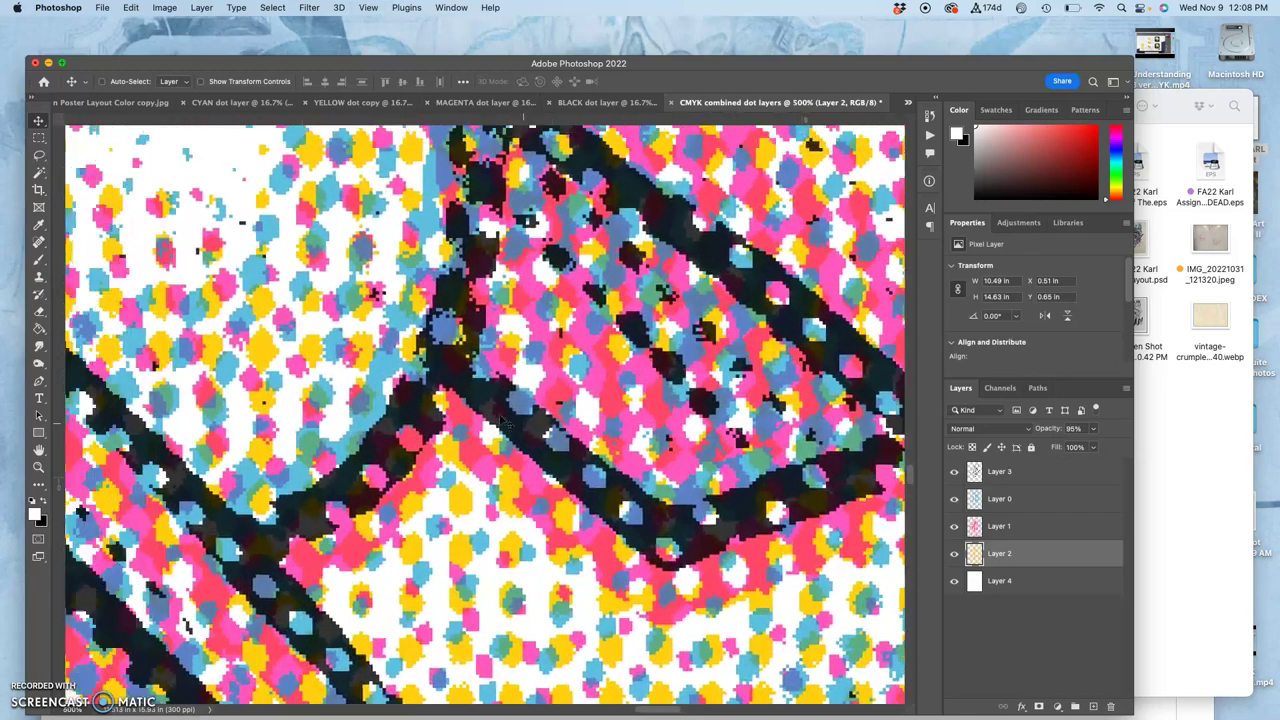
pyautogui.hscroll(-3, 500, 418)
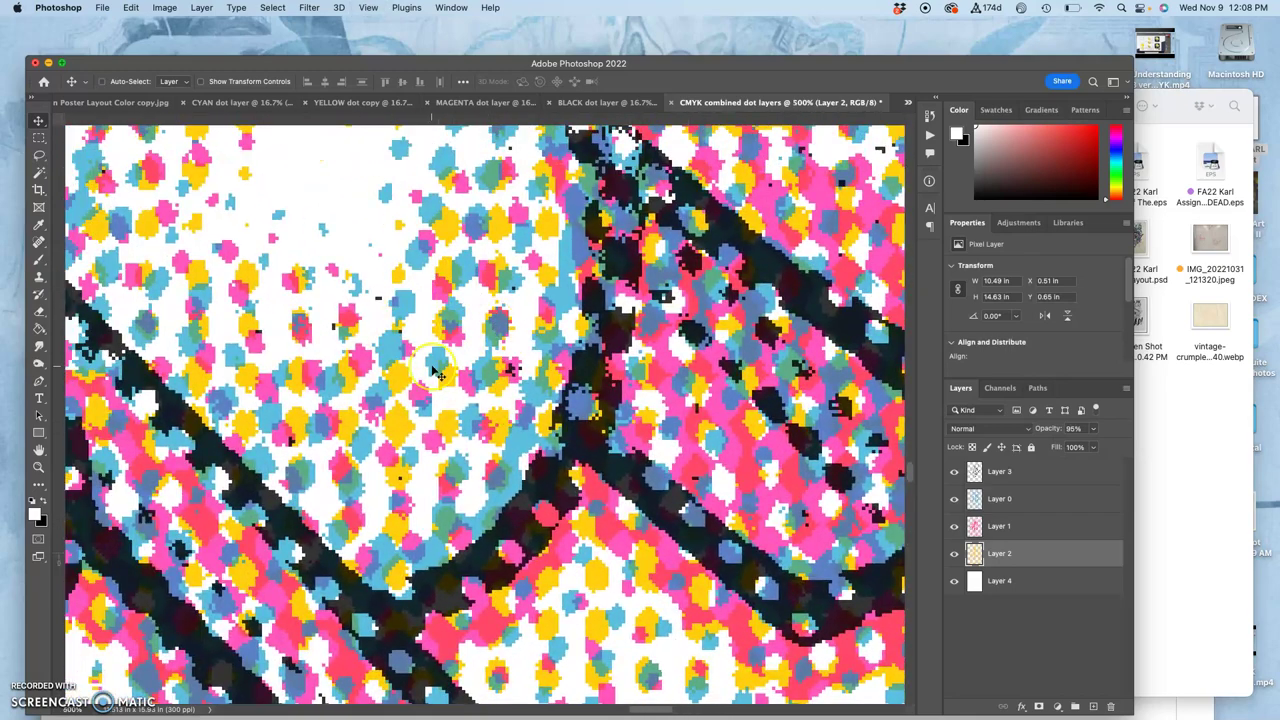
pyautogui.scroll(-5, 432, 370)
pyautogui.scroll(10, 432, 370)
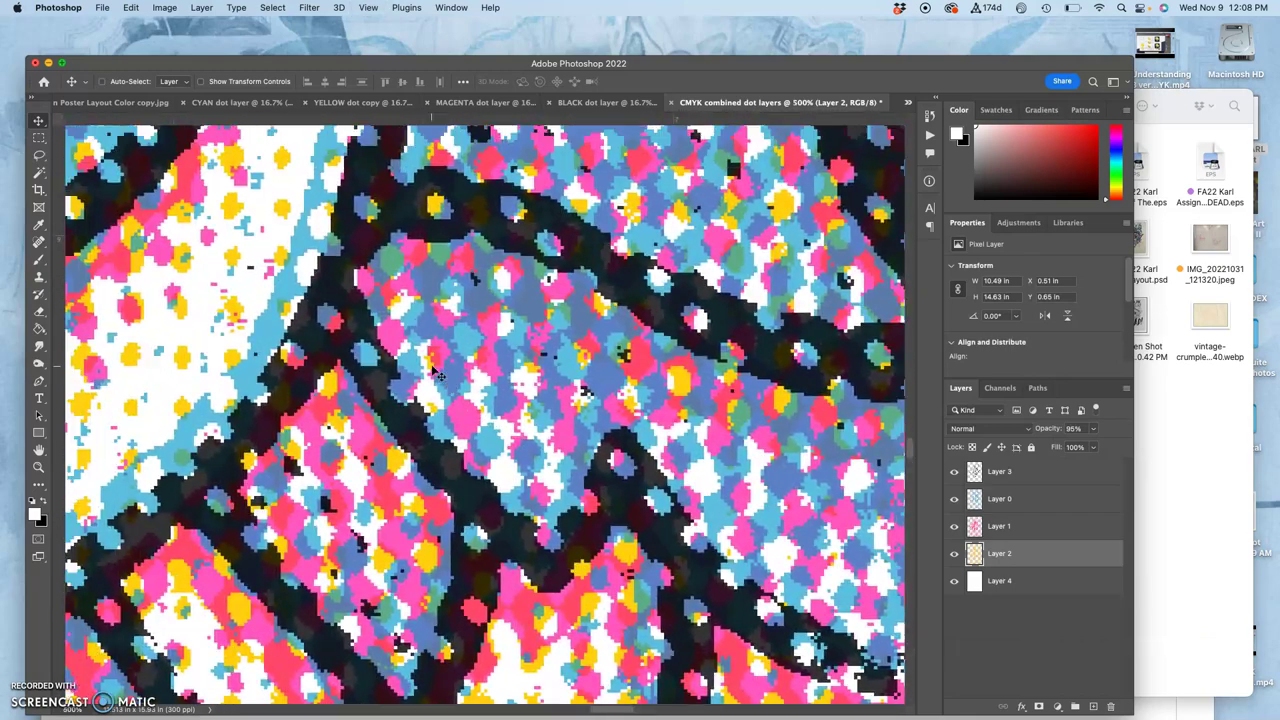
pyautogui.scroll(10, 435, 372)
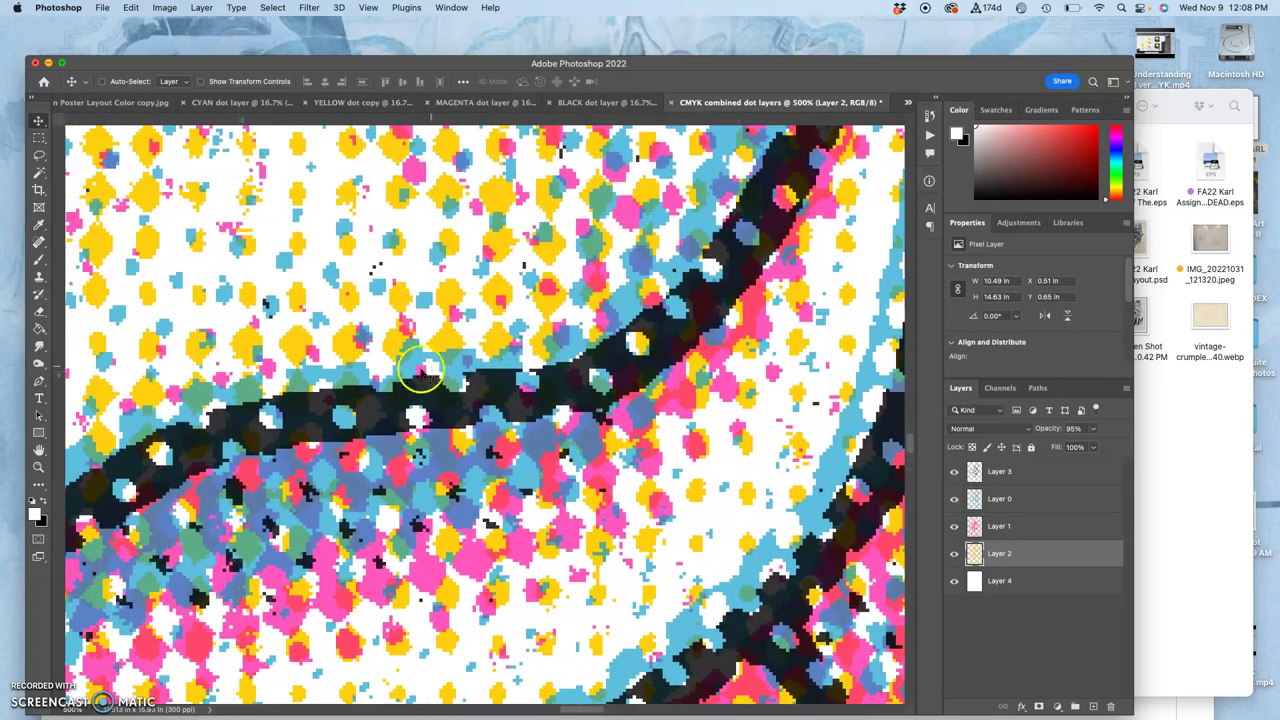
pyautogui.scroll(-5, 205, 462)
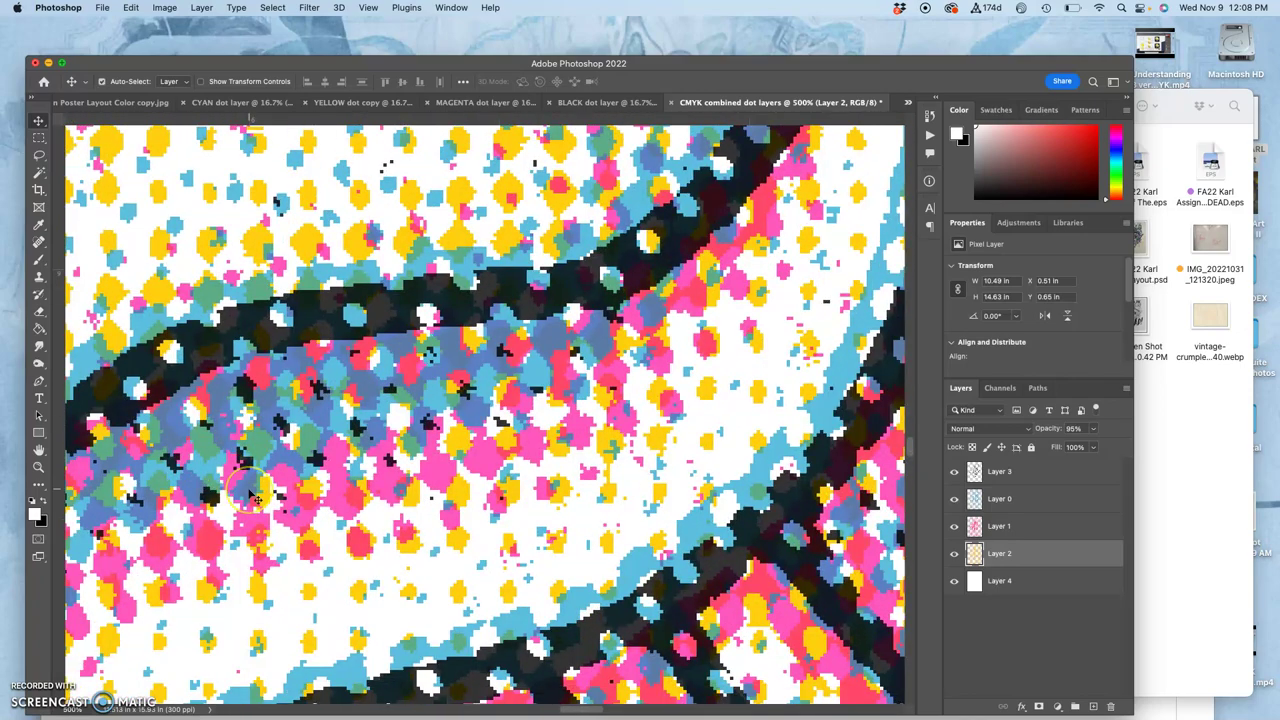
pyautogui.scroll(-4, 255, 497)
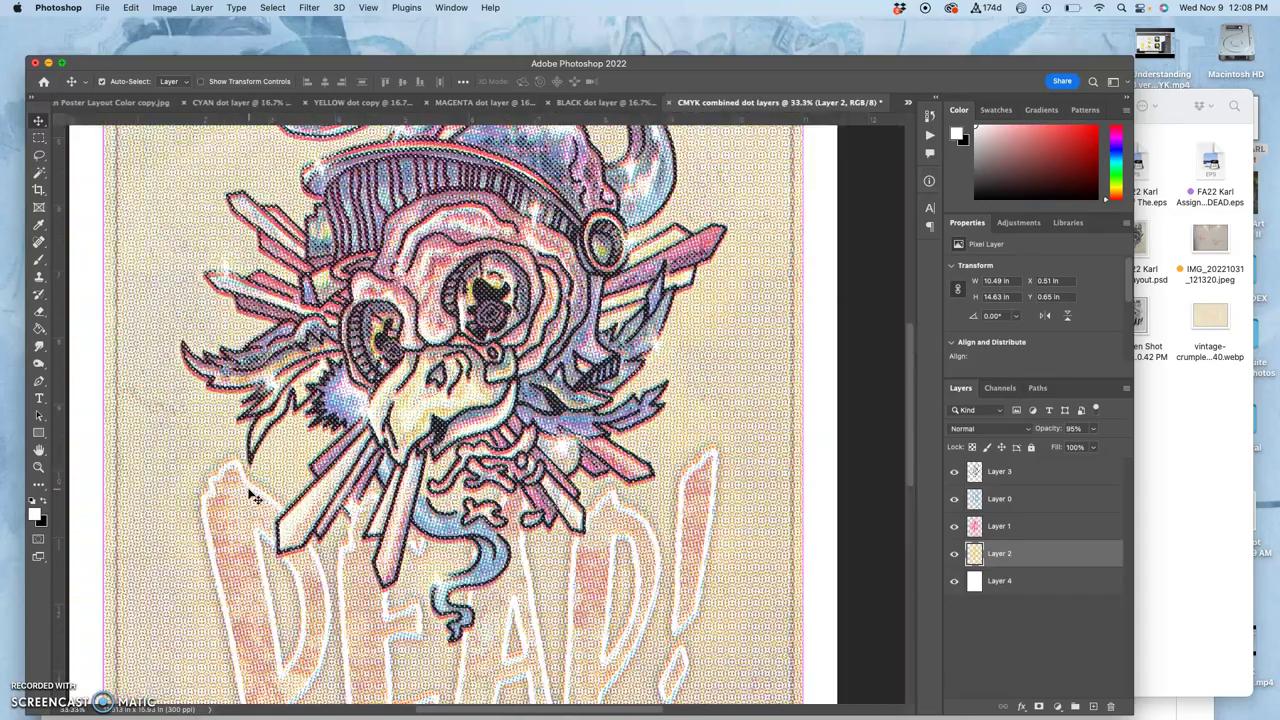
pyautogui.scroll(-3, 255, 497)
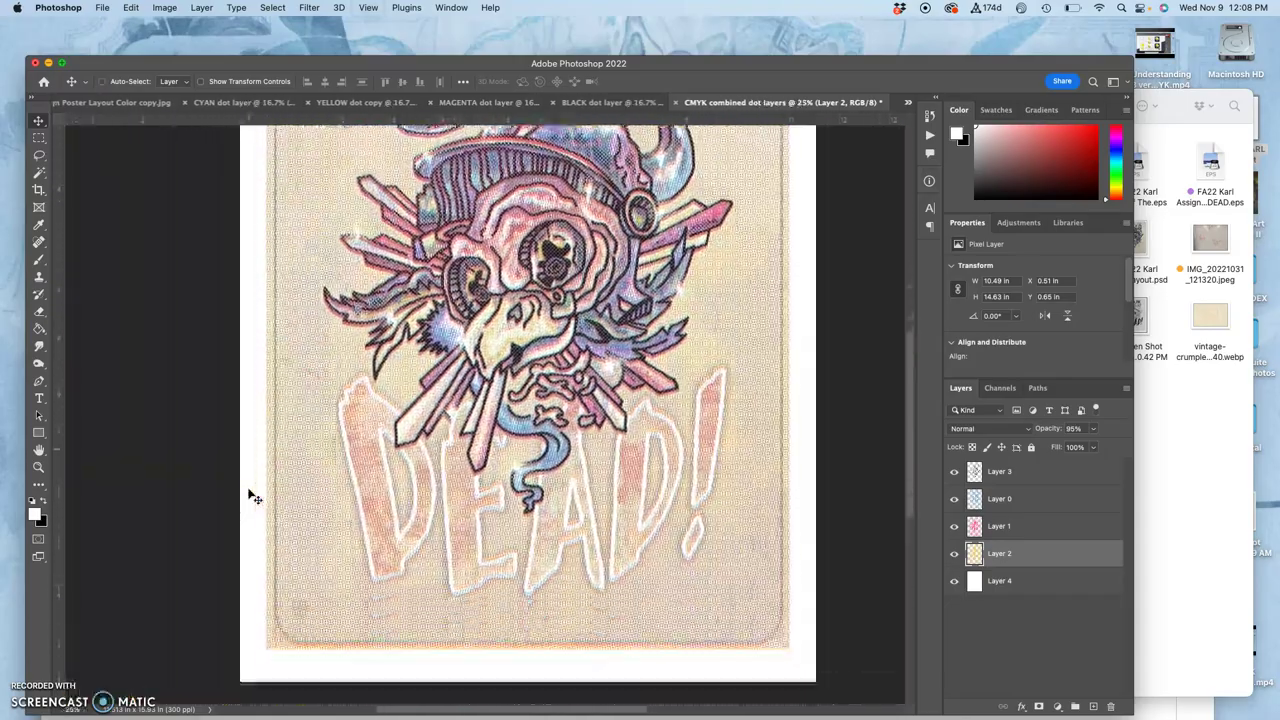
# Step: Hide white Layer 4, put Layers 3, 0, 1 and 2 into Group 1, and float the CMYK document
pyautogui.click(952, 583)
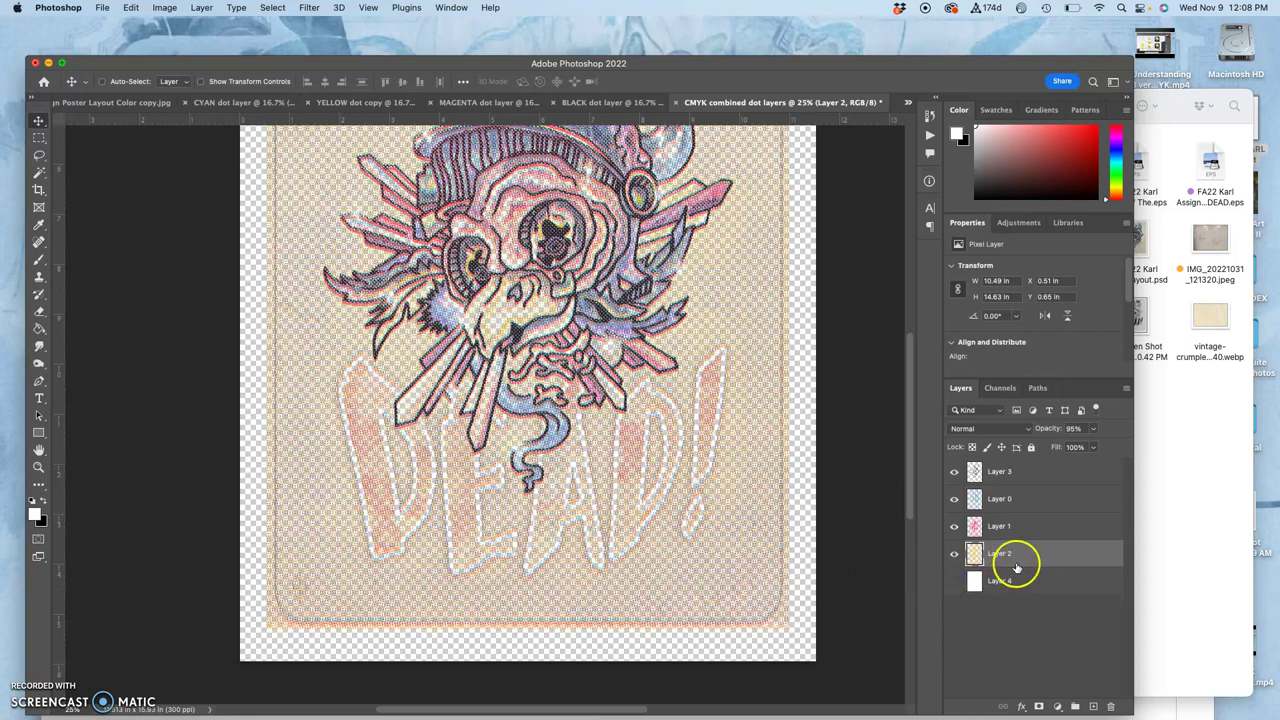
pyautogui.keyDown('shift'); pyautogui.click(1018, 474); pyautogui.keyUp('shift')
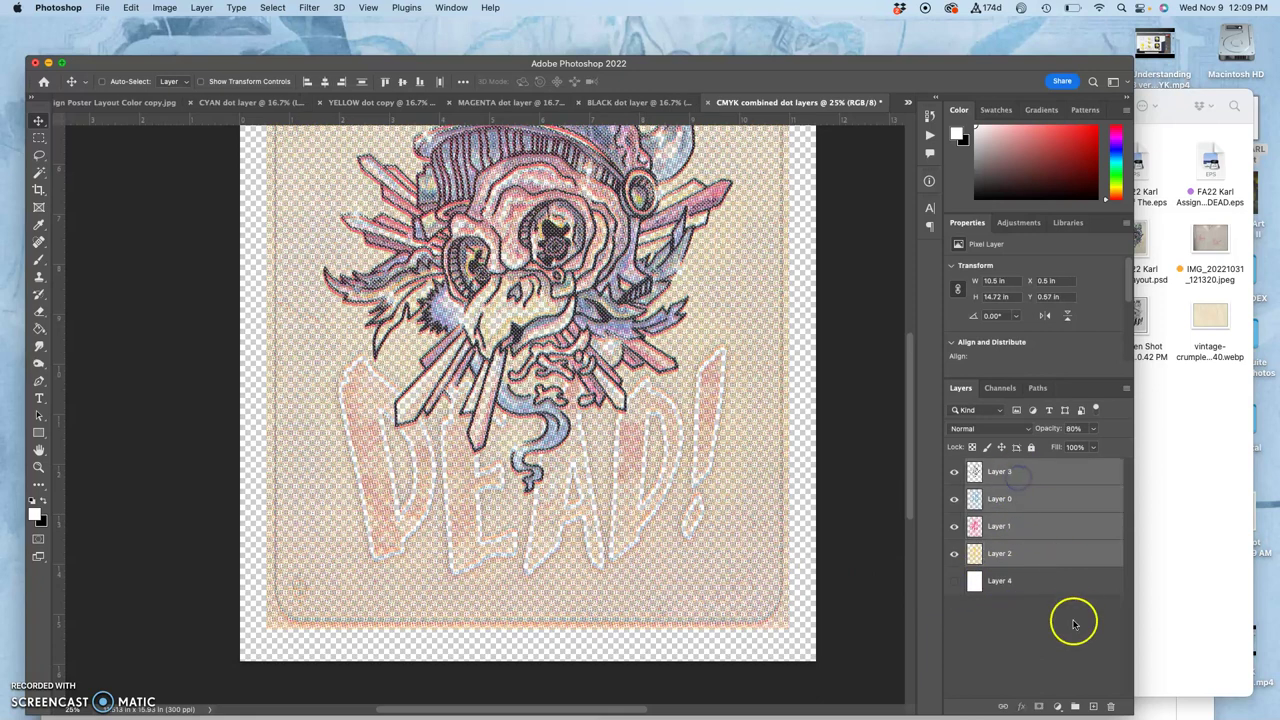
pyautogui.click(1075, 706)
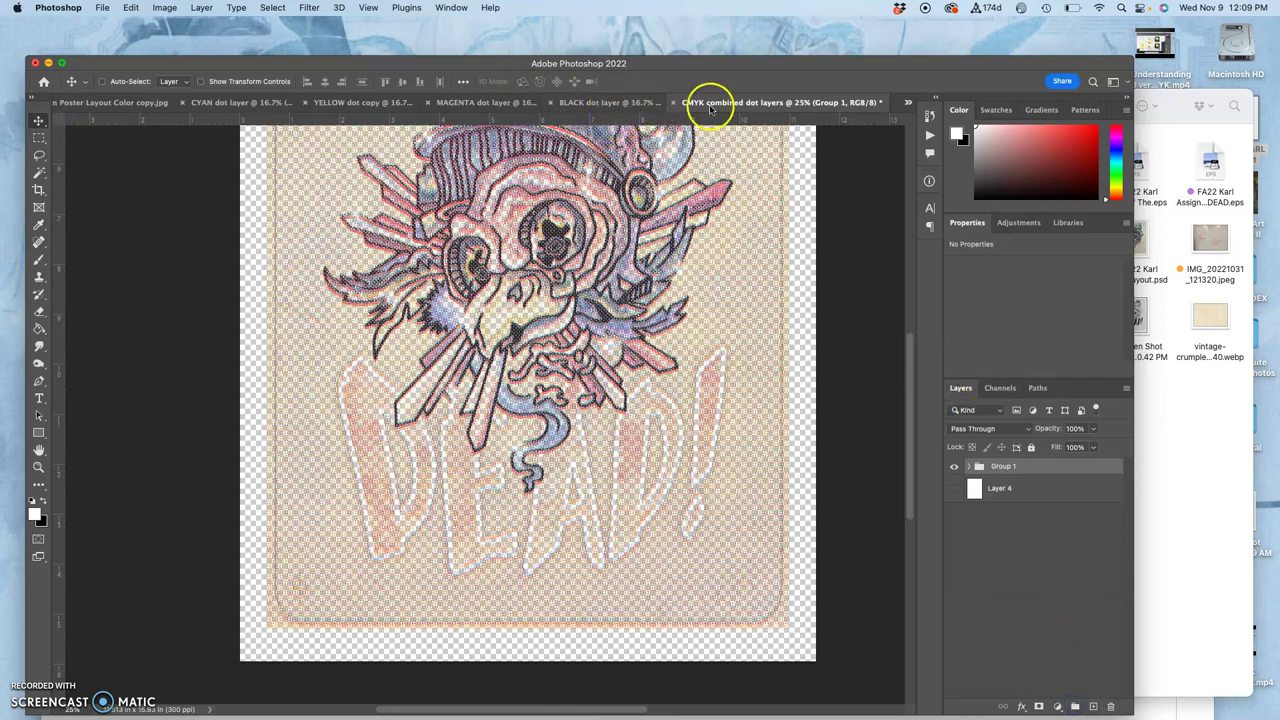
pyautogui.moveTo(715, 104); pyautogui.dragTo(510, 485)
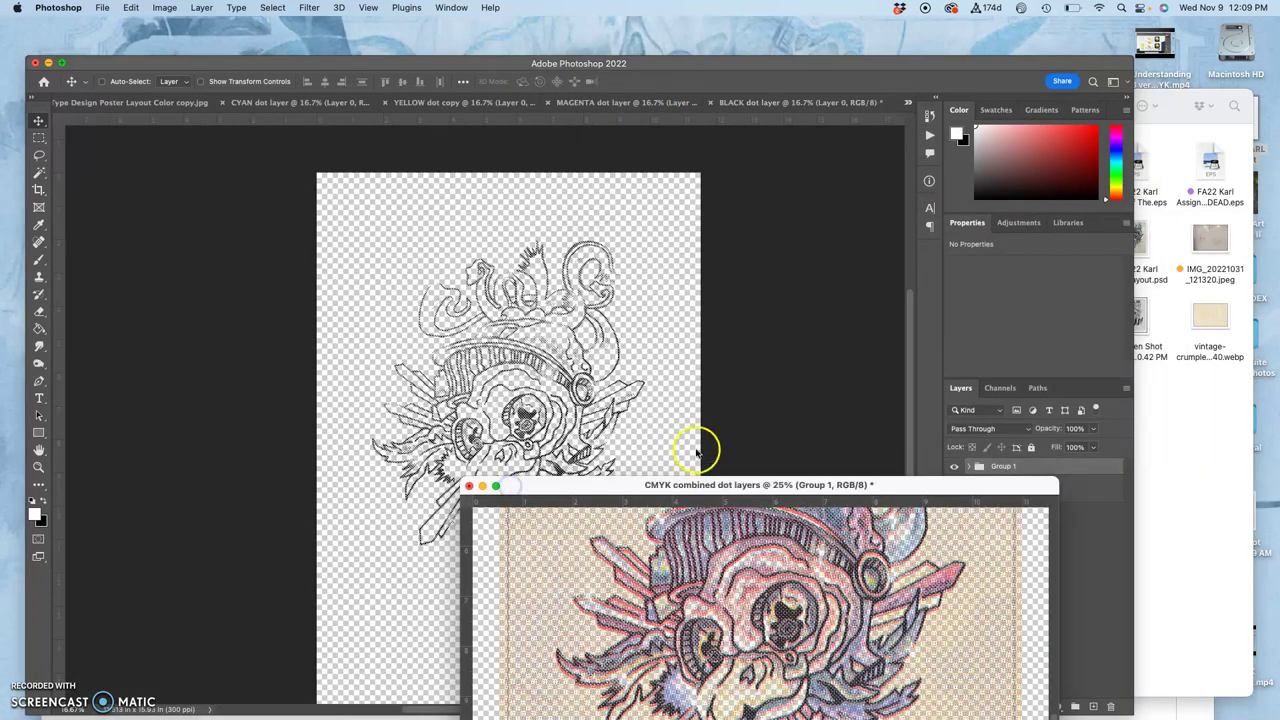
# Step: Close the CYAN and YELLOW dot documents without saving
pyautogui.click(245, 104)
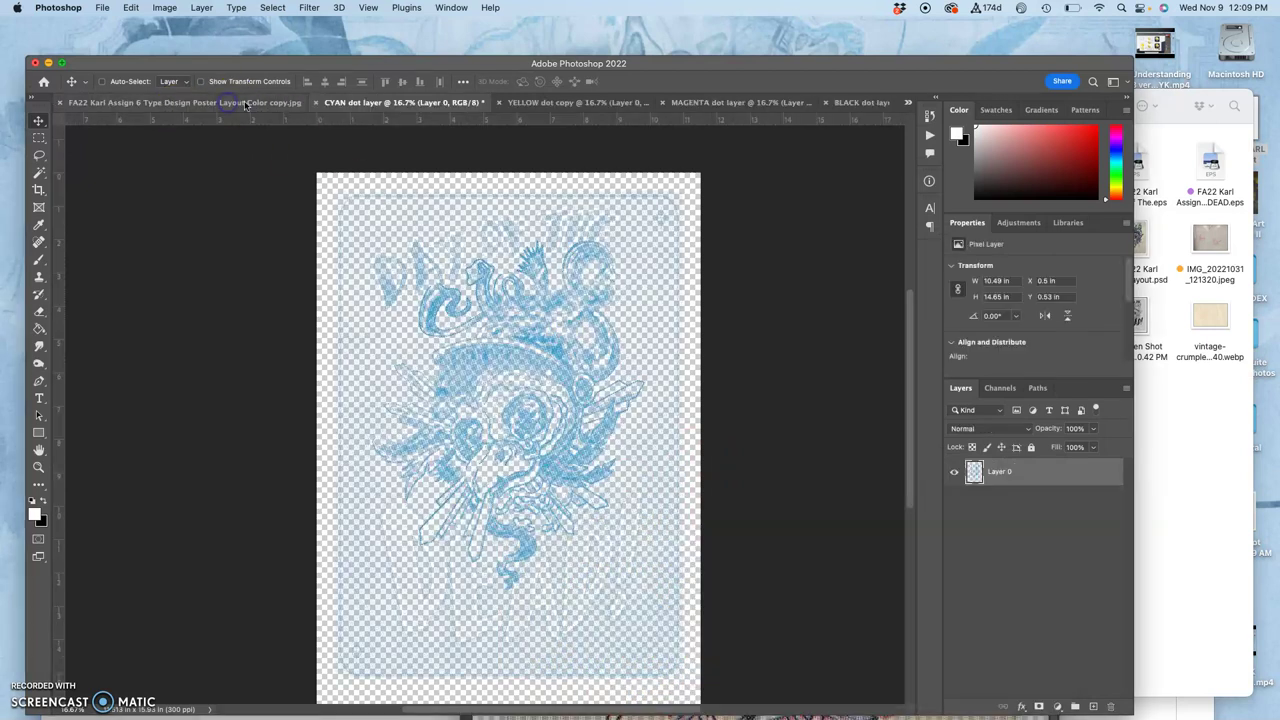
pyautogui.click(317, 103)
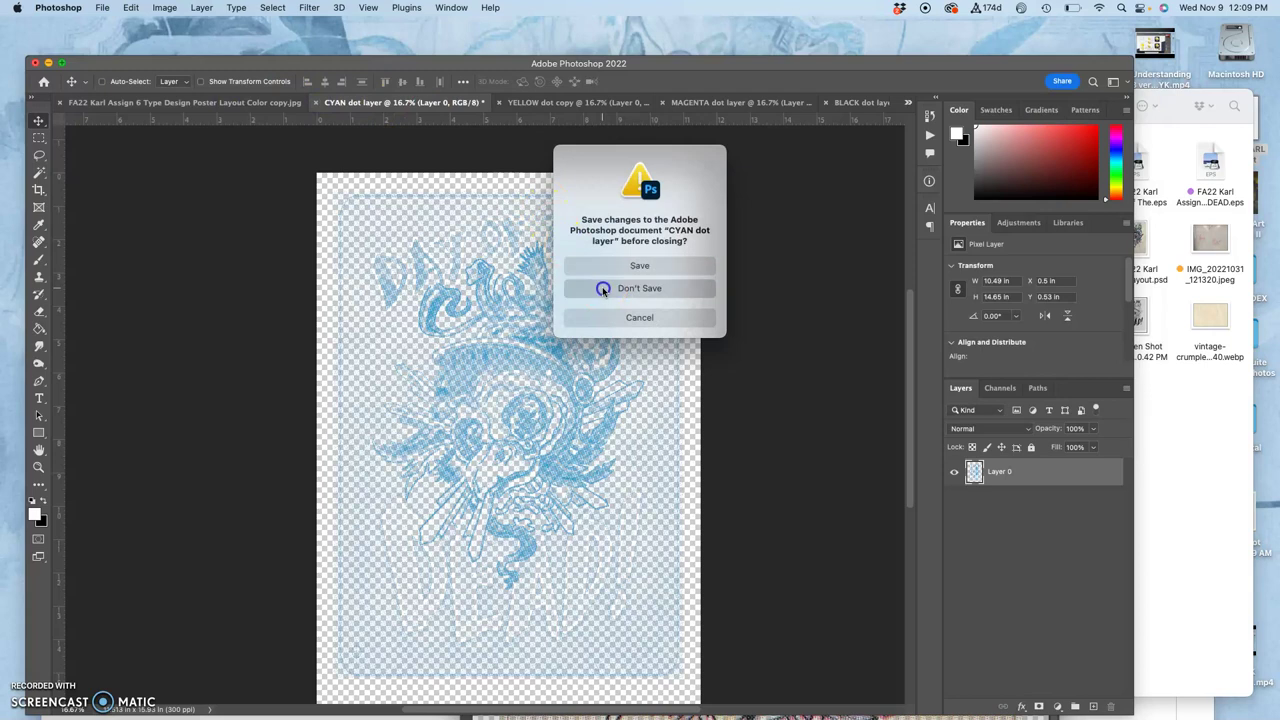
pyautogui.click(605, 288)
pyautogui.click(334, 104)
pyautogui.click(331, 103)
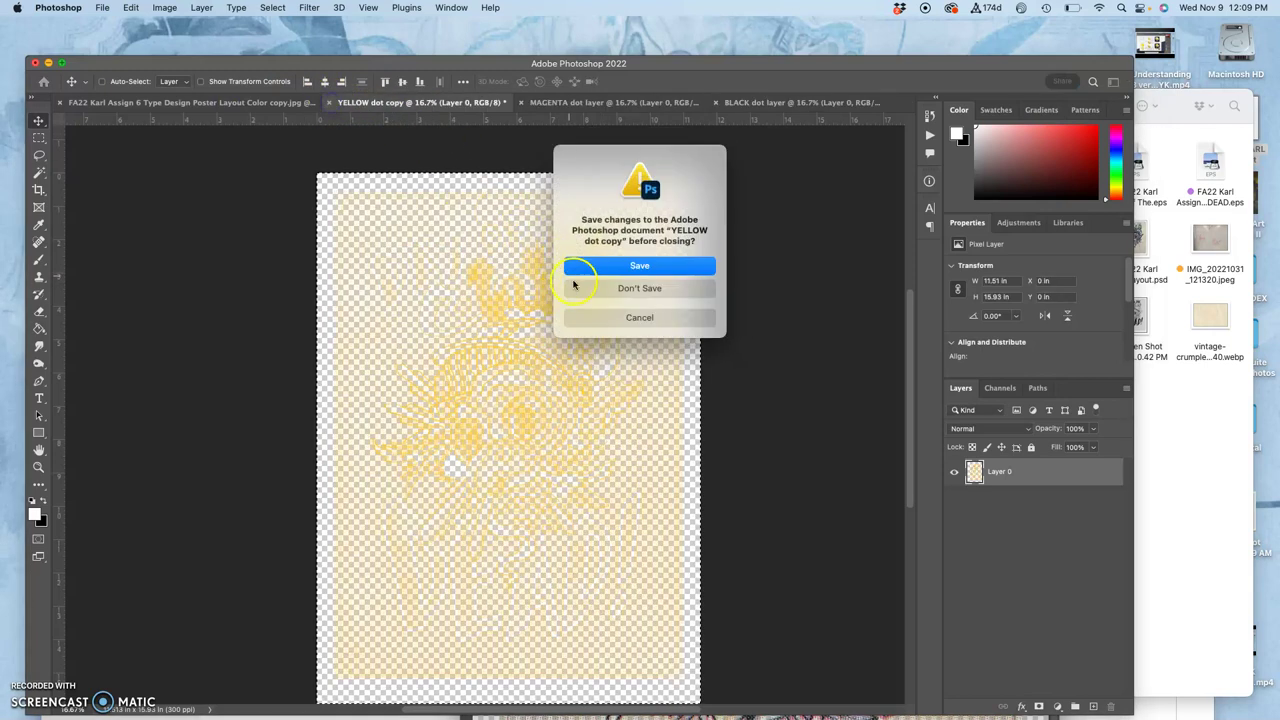
pyautogui.click(604, 289)
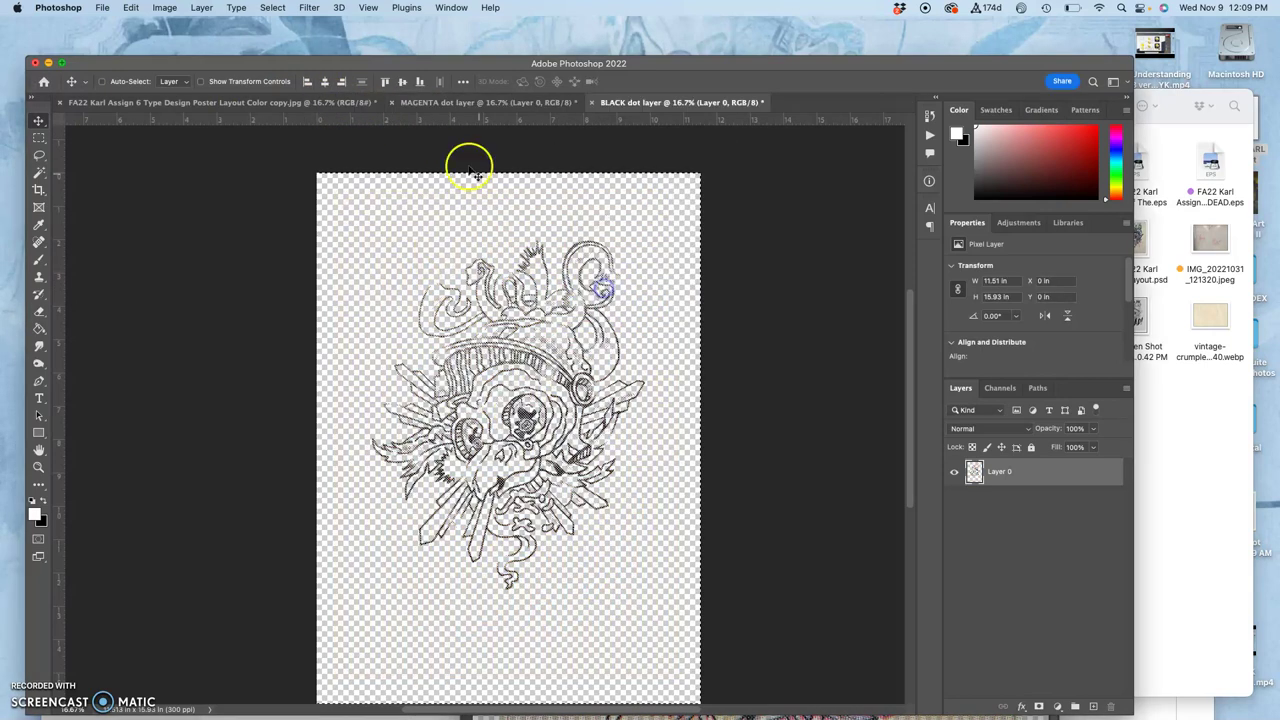
# Step: Close the MAGENTA and BLACK dot documents, discarding their changes
pyautogui.click(398, 104)
pyautogui.click(393, 103)
pyautogui.click(598, 292)
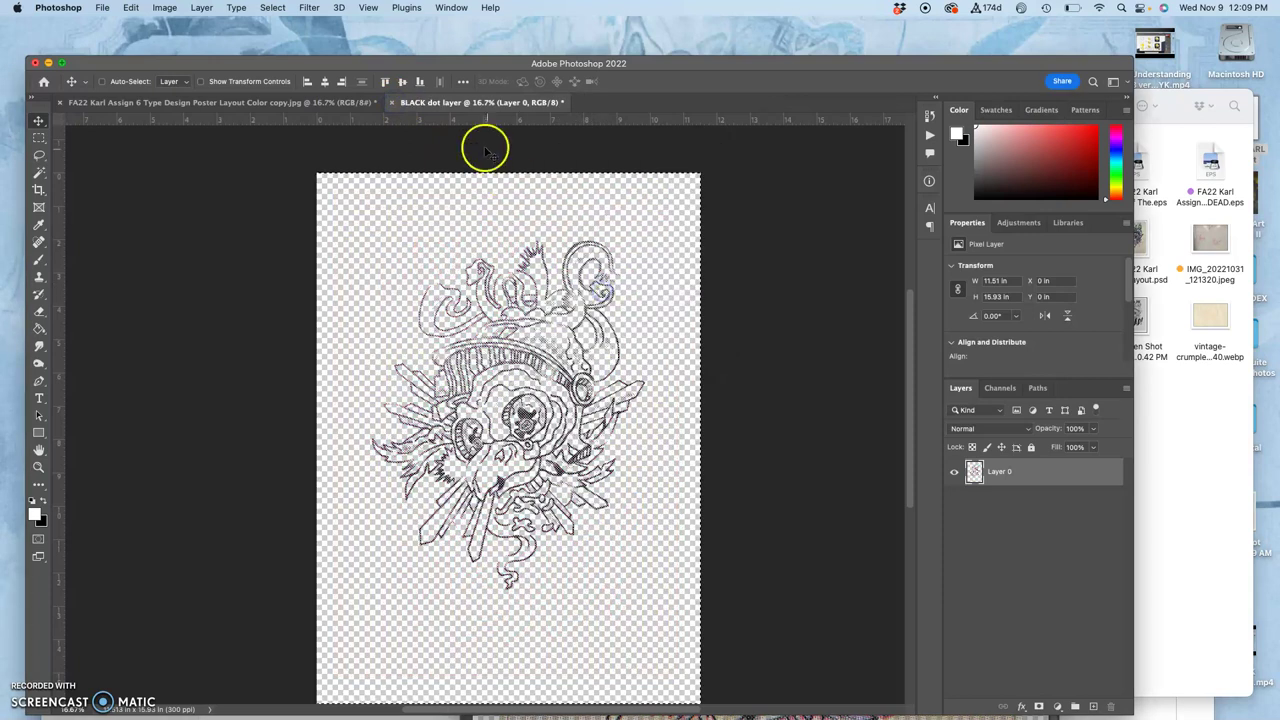
pyautogui.click(392, 103)
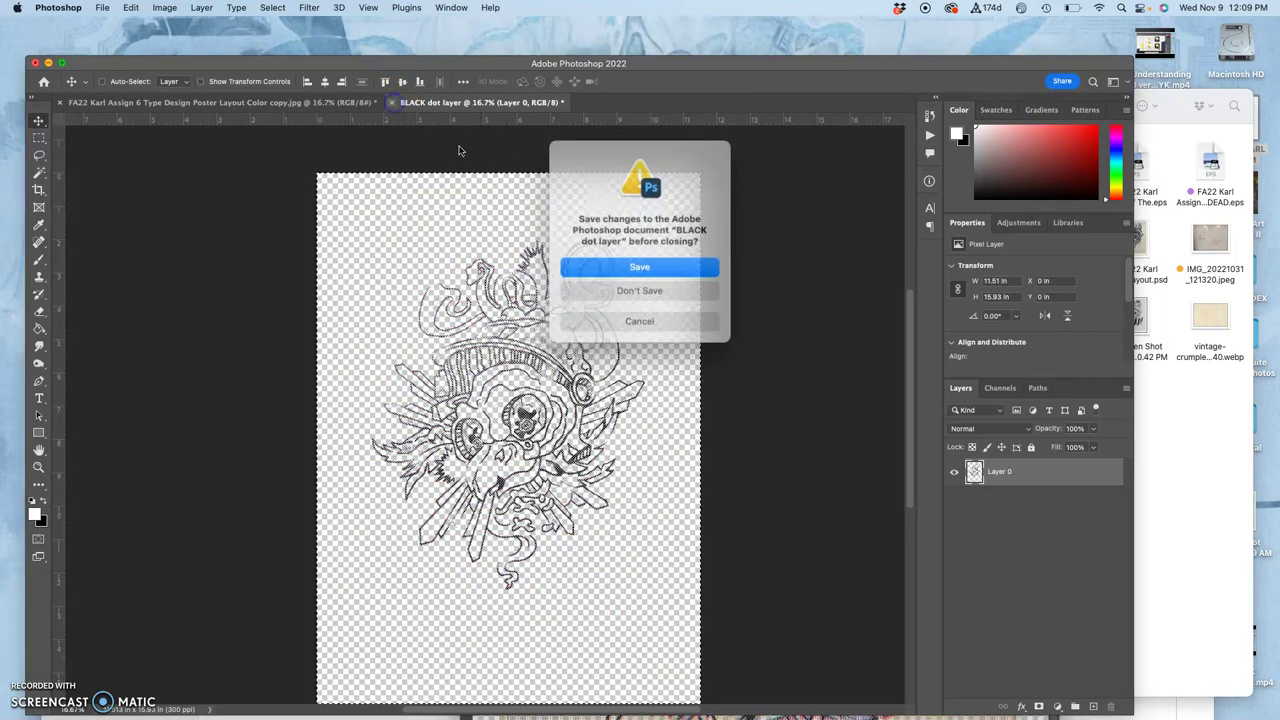
pyautogui.click(614, 288)
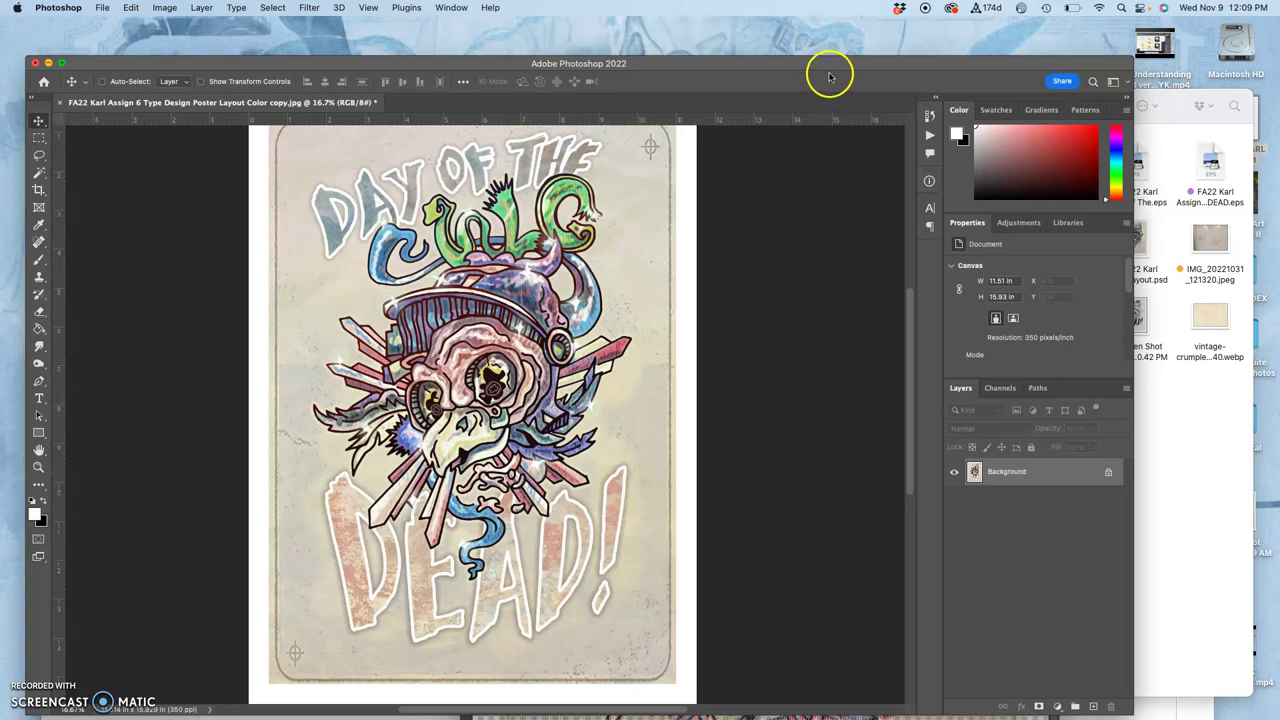
# Step: Drag Group 1 from the CMYK dot-layers document onto the poster document
pyautogui.moveTo(826, 67); pyautogui.dragTo(820, 34)
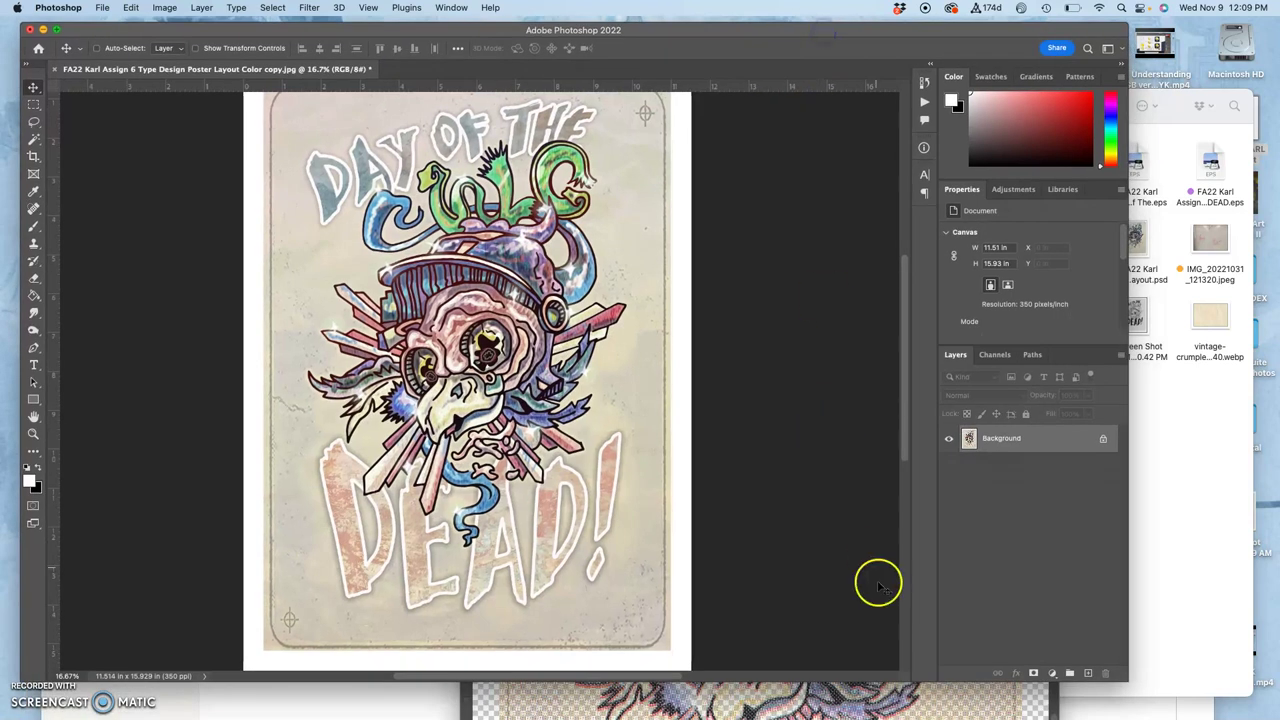
pyautogui.click(843, 703)
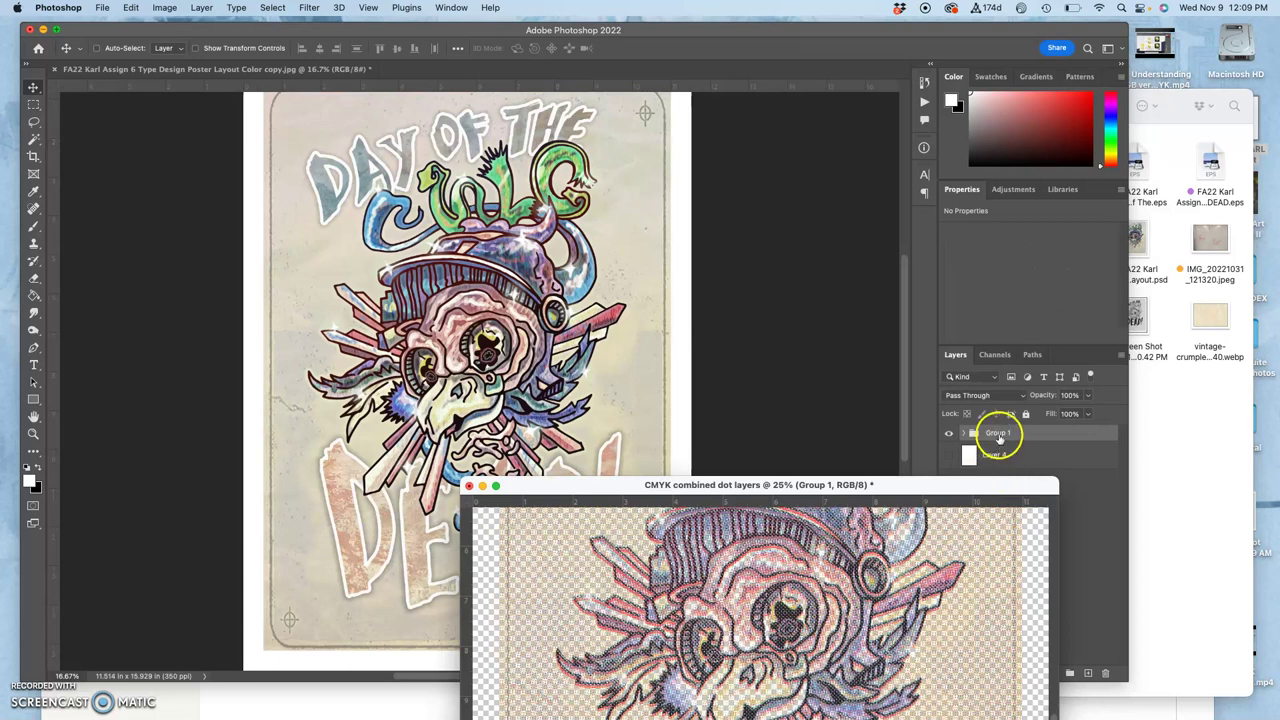
pyautogui.moveTo(995, 432); pyautogui.dragTo(523, 385)
# Step: Free Transform Group 1 up to about 116% so it covers the poster, and commit
pyautogui.press('super+t')
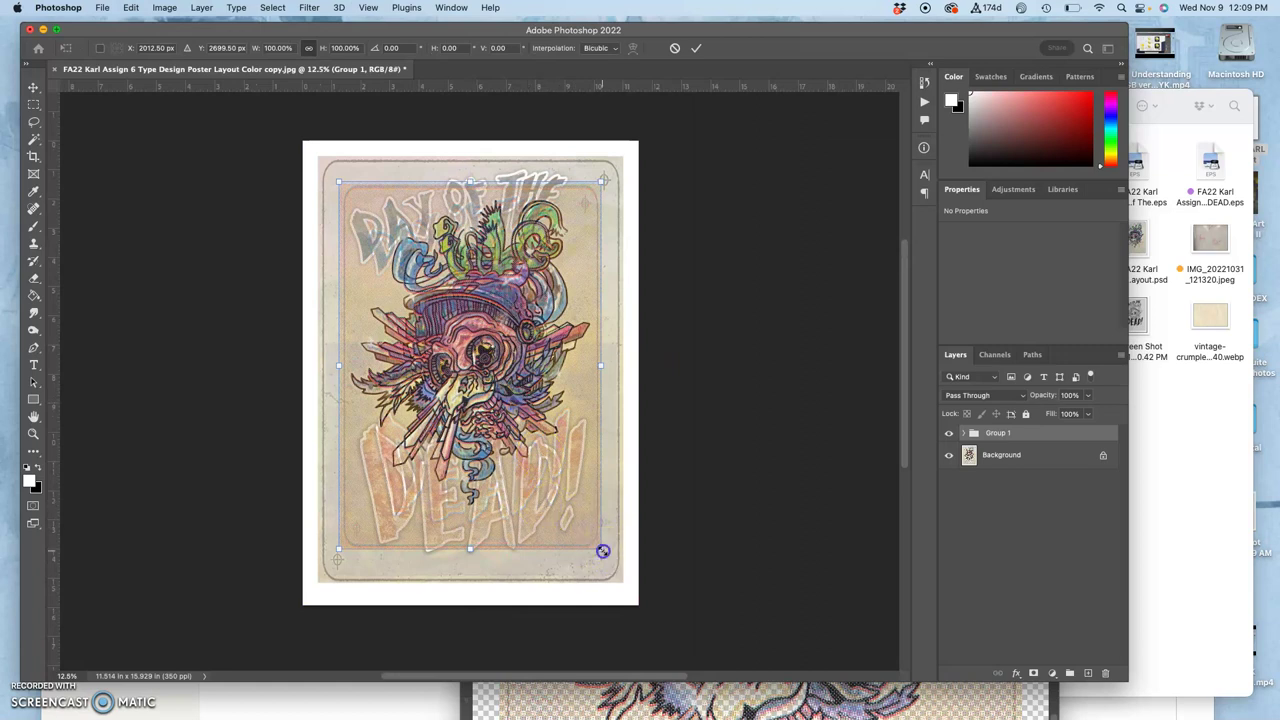
pyautogui.moveTo(603, 551); pyautogui.dragTo(621, 580)
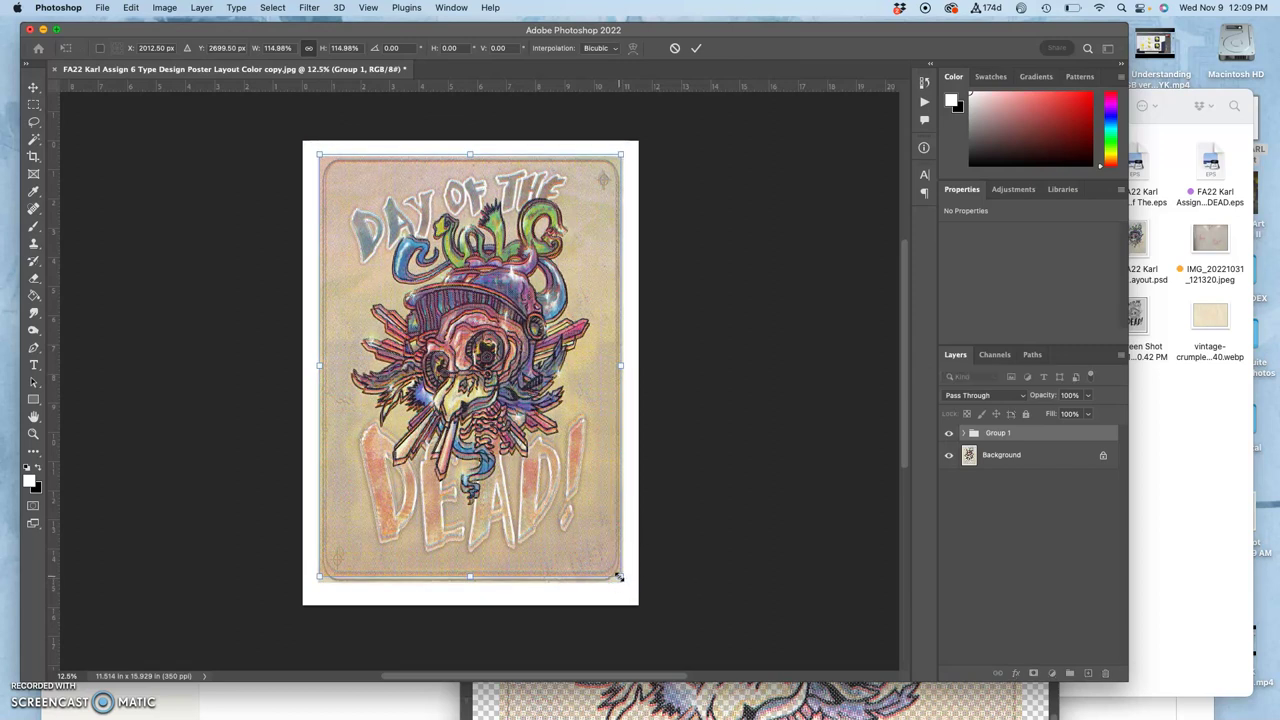
pyautogui.moveTo(619, 577); pyautogui.dragTo(620, 582)
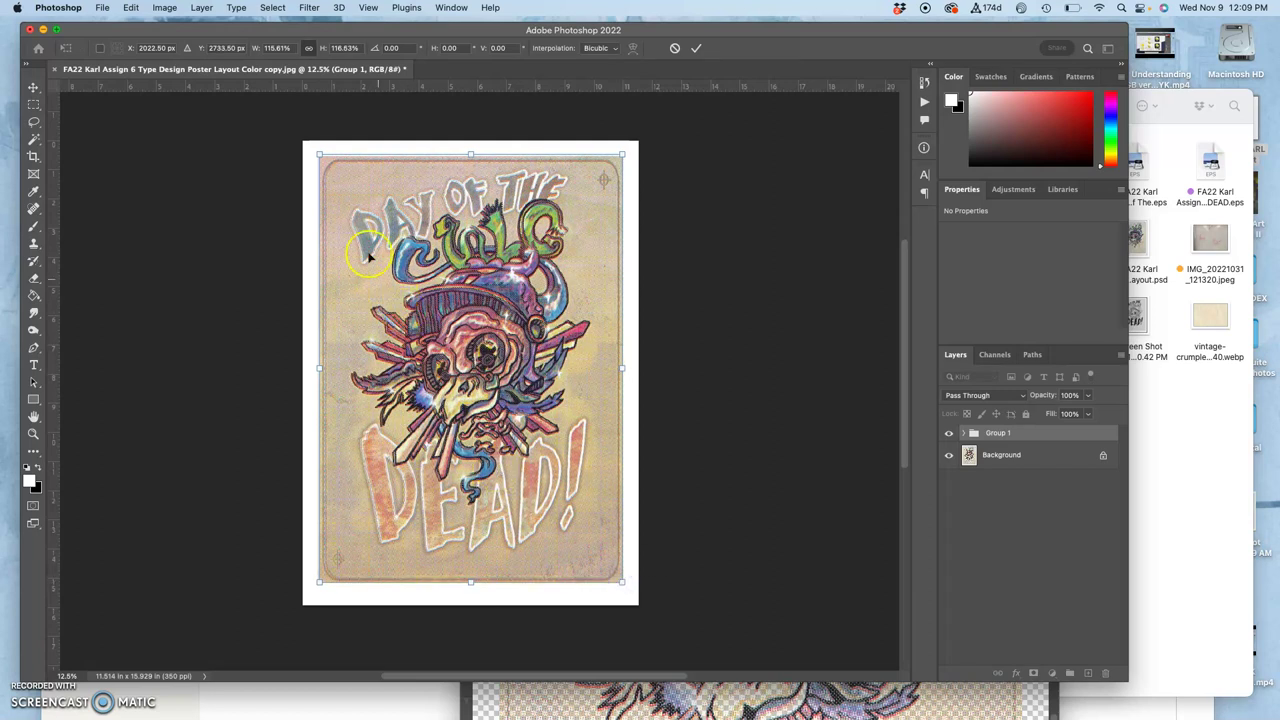
pyautogui.moveTo(316, 156); pyautogui.dragTo(316, 156)
pyautogui.press('Return')
pyautogui.press('super+equal')
pyautogui.press('super+equal')
pyautogui.press('super+equal')
pyautogui.press('super+equal')
pyautogui.press('super+equal')
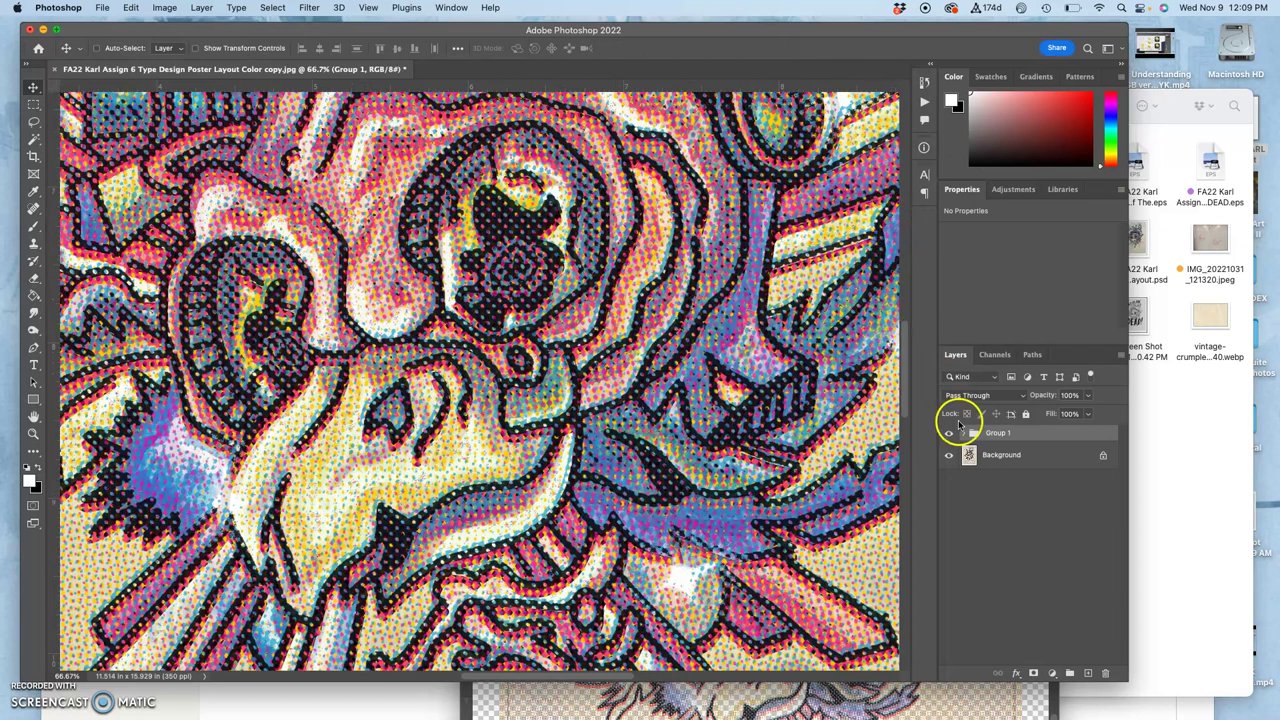
# Step: Expand Group 1 and hide the cyan Layer 0, magenta Layer 1 and yellow Layer 2
pyautogui.click(964, 433)
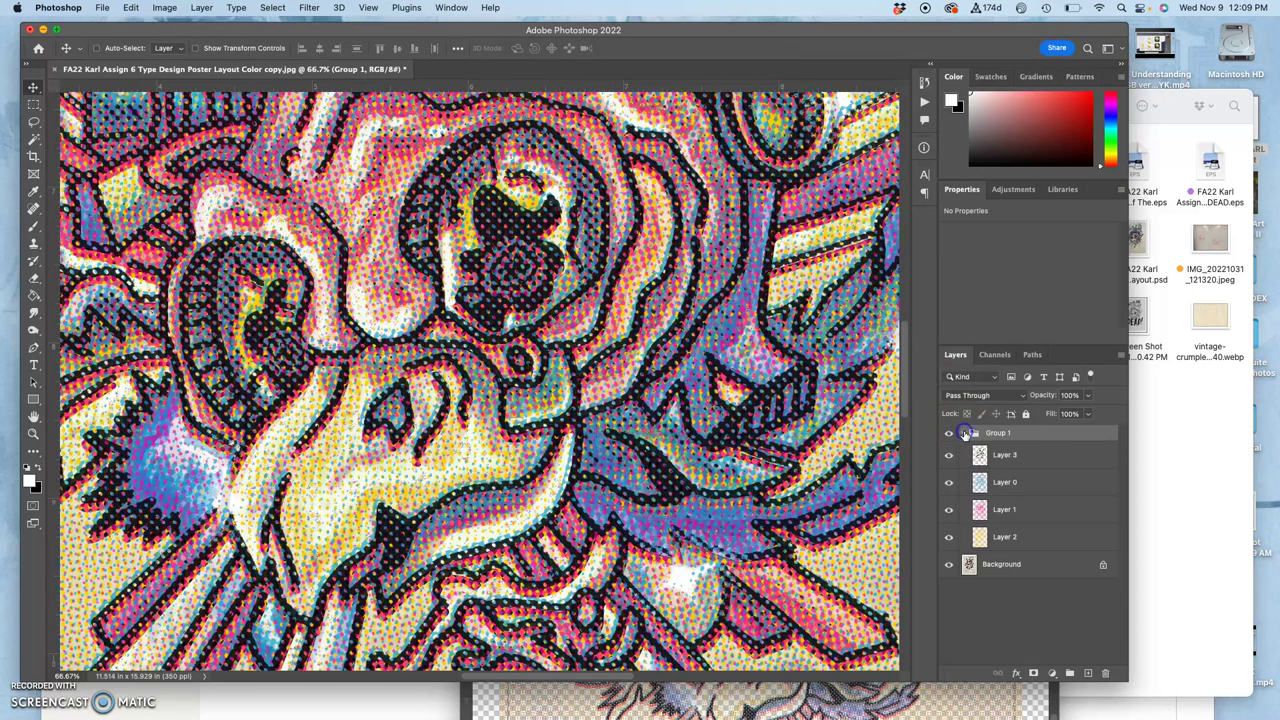
pyautogui.click(949, 483)
pyautogui.click(949, 509)
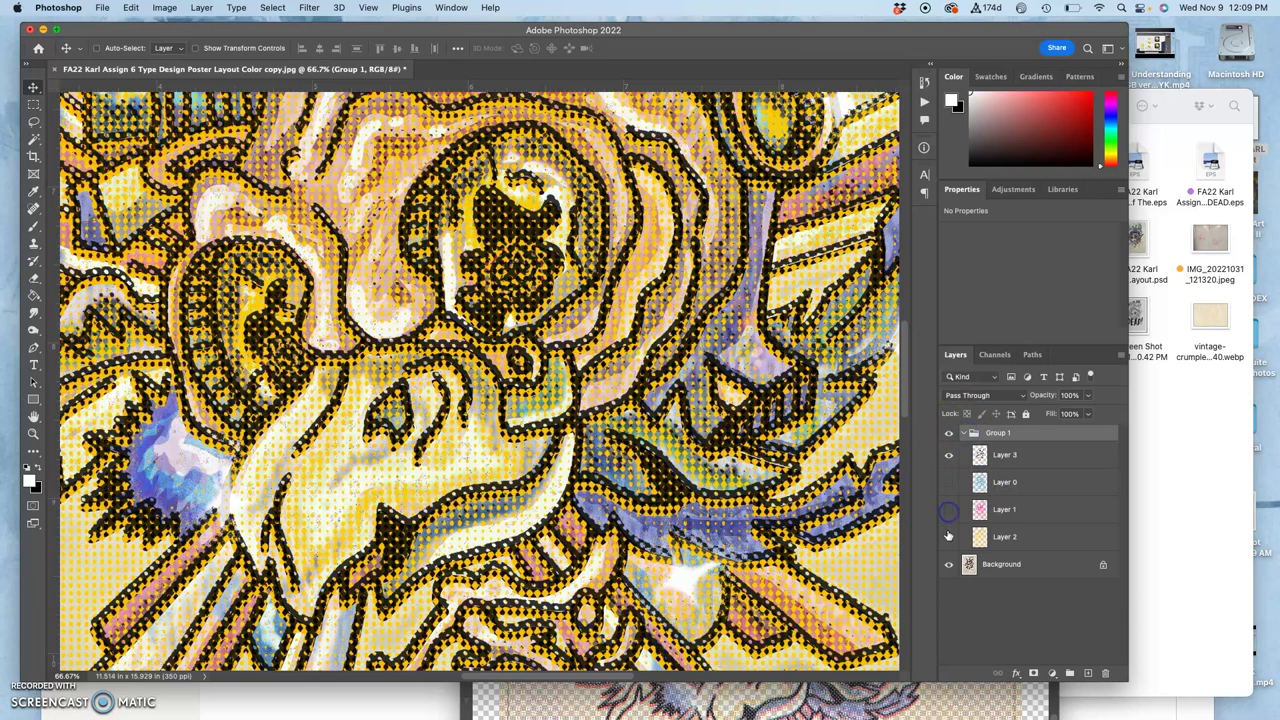
pyautogui.click(948, 537)
pyautogui.click(947, 537)
pyautogui.click(947, 537)
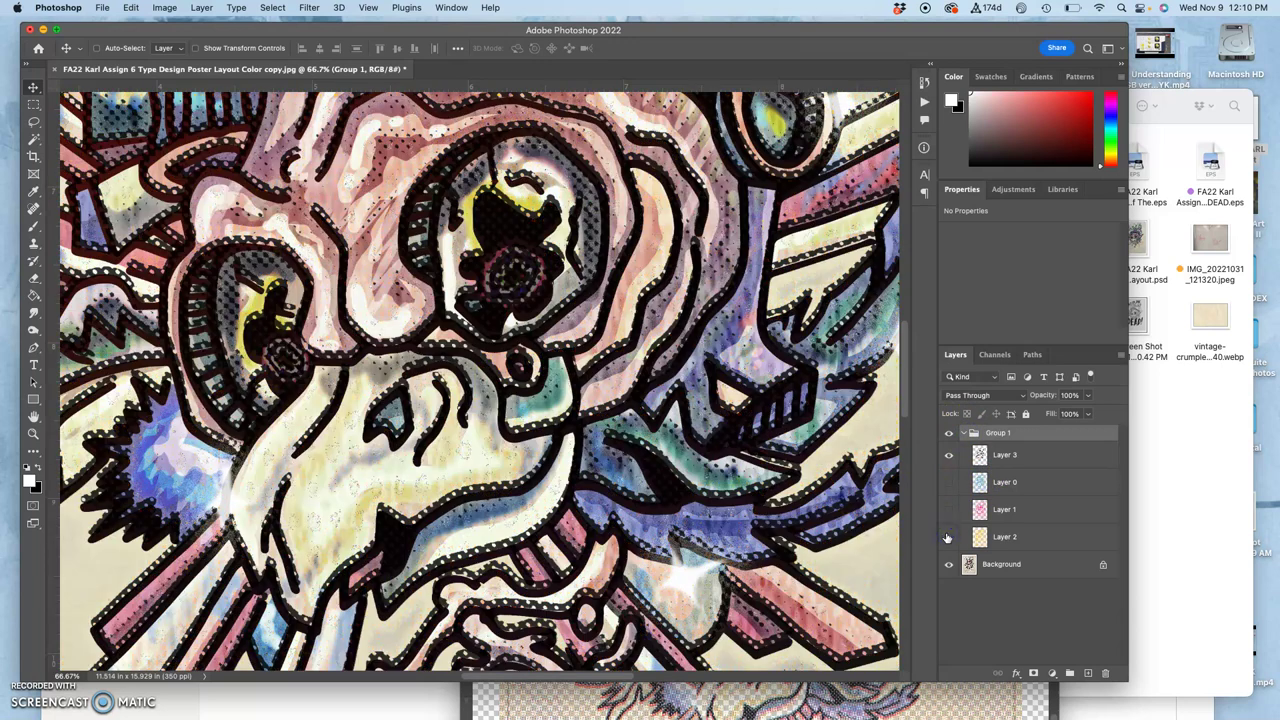
# Step: Nudge Layer 3's black dots down to a Y position of 0.66 in
pyautogui.click(994, 460)
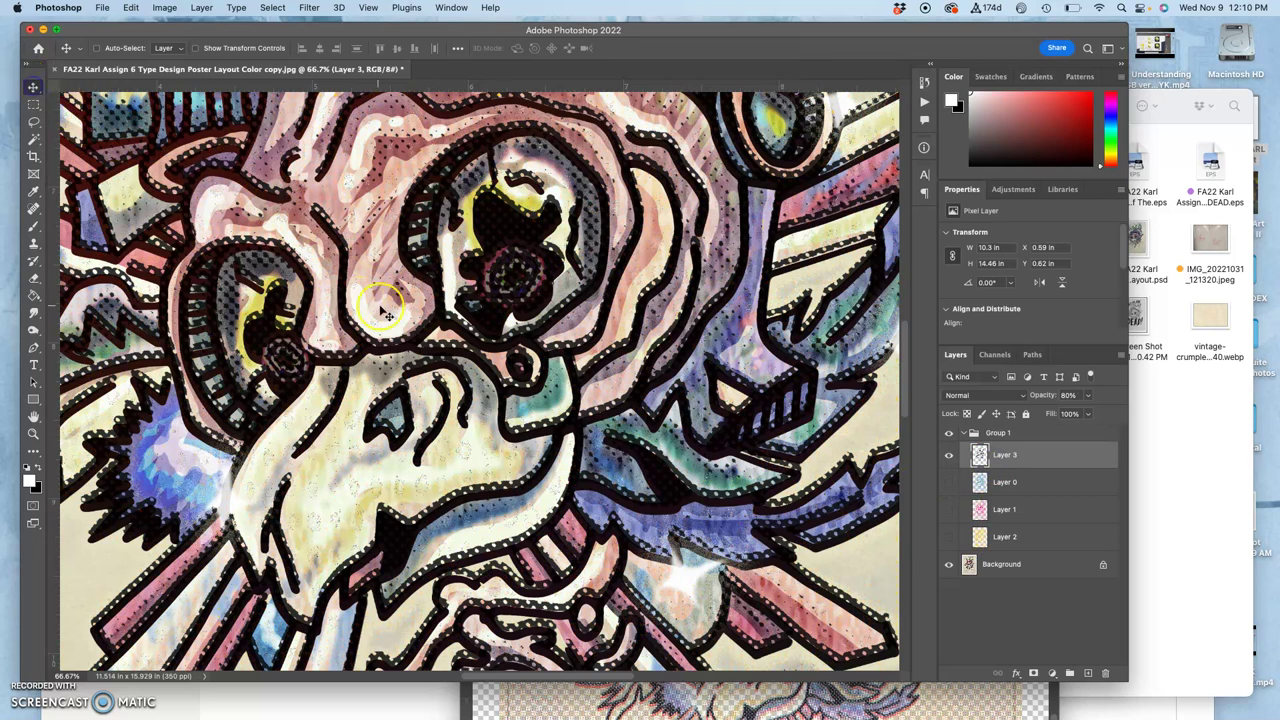
pyautogui.moveTo(395, 316); pyautogui.dragTo(395, 316)
pyautogui.press('Down')
pyautogui.press('Down')
pyautogui.press('Down')
pyautogui.press('Down')
pyautogui.press('Down')
pyautogui.press('Down')
pyautogui.press('Down')
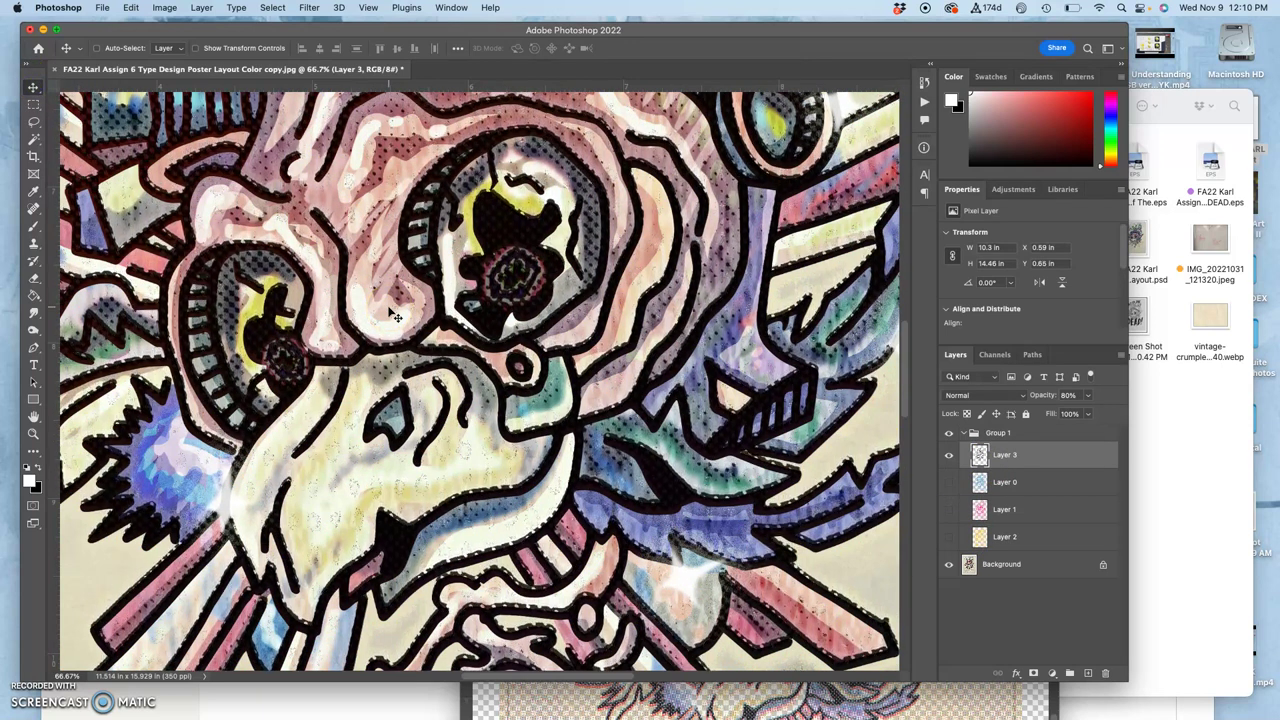
pyautogui.press('Down')
pyautogui.press('Down')
pyautogui.press('Down')
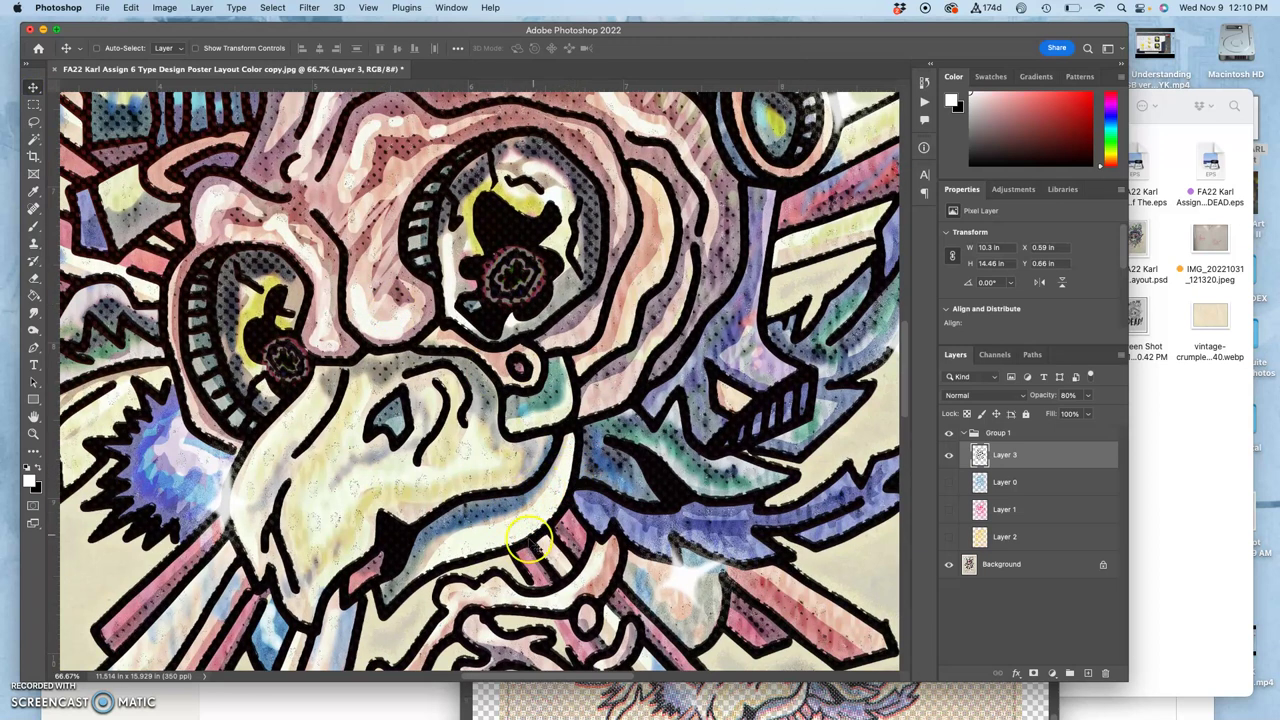
pyautogui.press('super+minus')
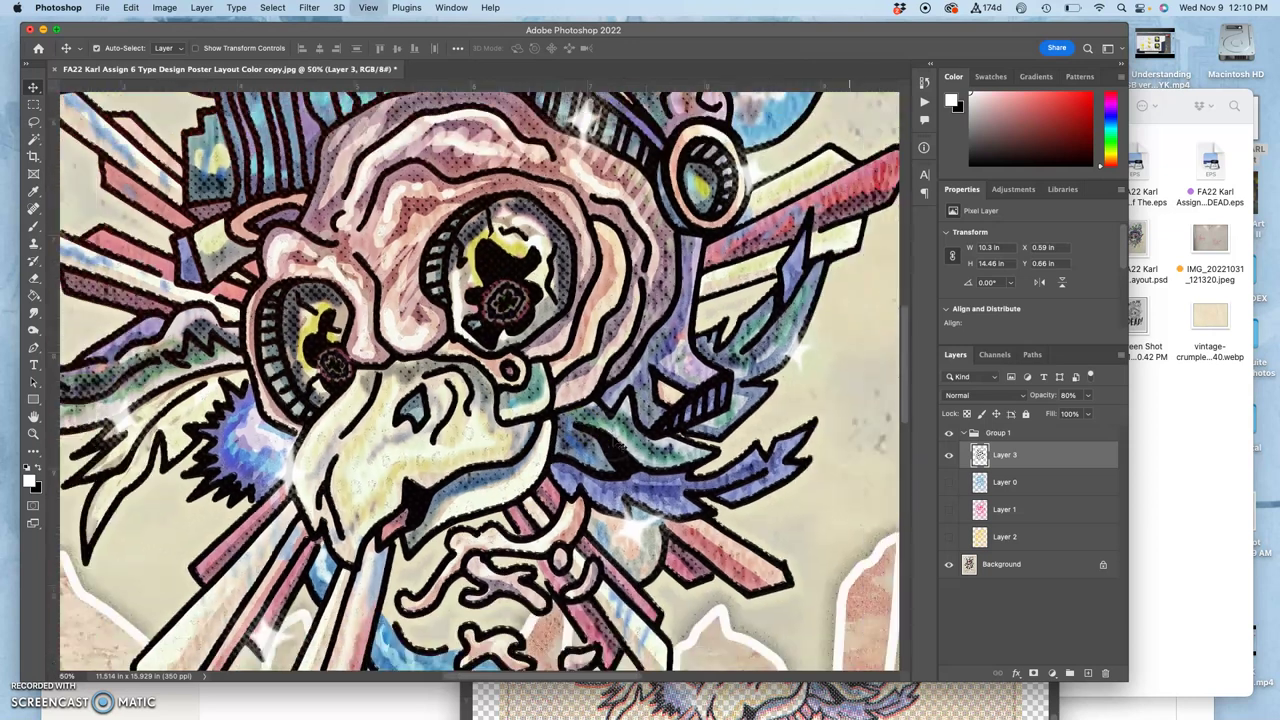
pyautogui.press('super+minus')
pyautogui.press('super+minus')
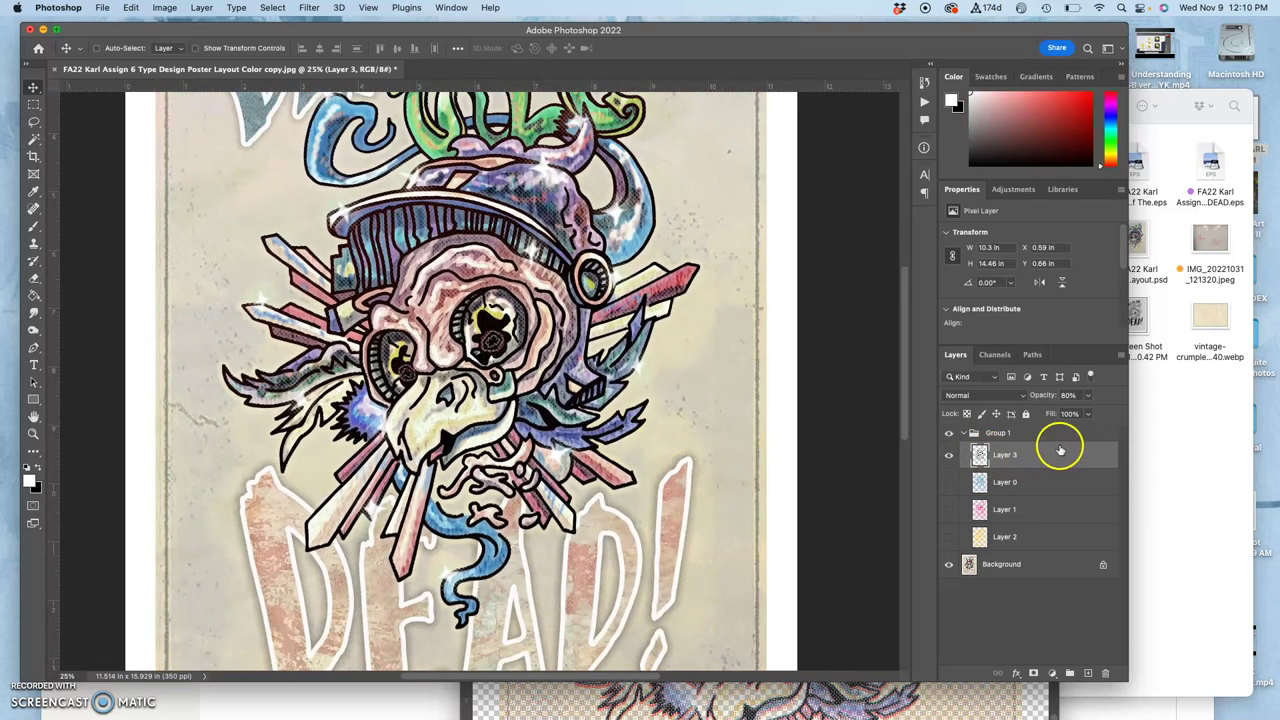
# Step: Show the cyan Layer 0 again and set its blend mode to Soft Light
pyautogui.click(949, 483)
pyautogui.click(1005, 488)
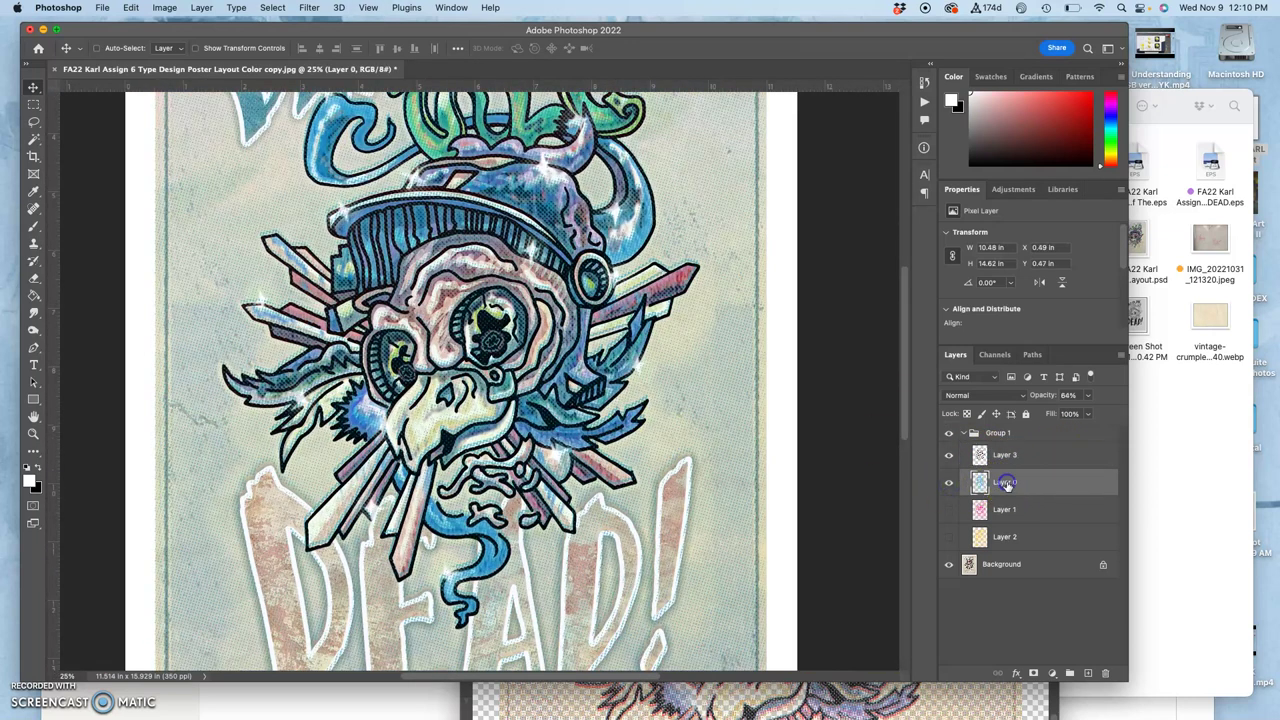
pyautogui.click(978, 395)
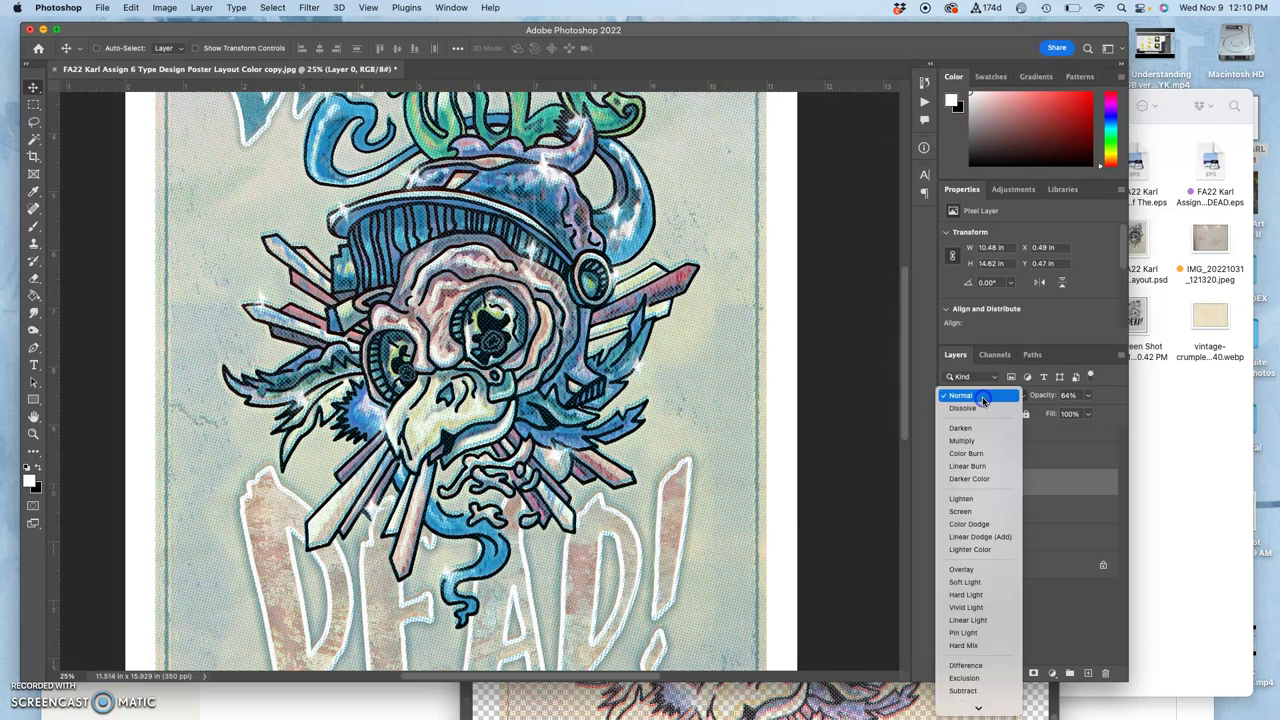
pyautogui.click(962, 582)
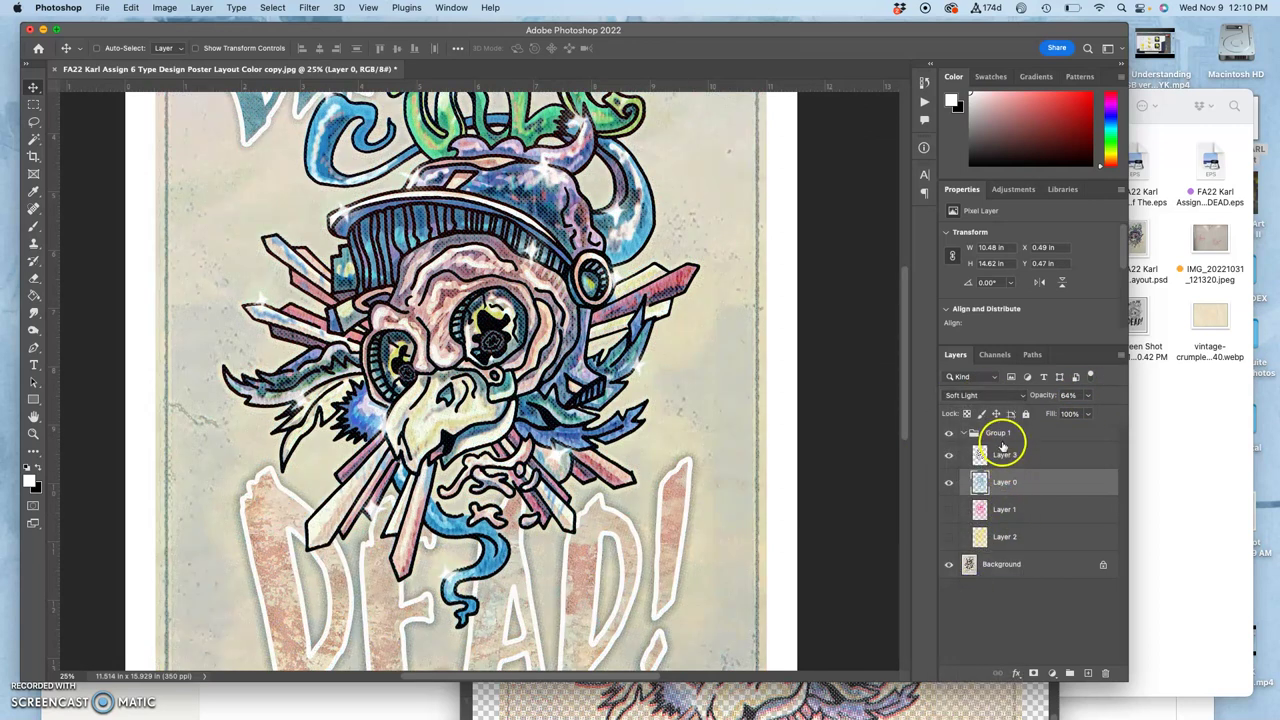
# Step: Show the magenta Layer 1 and set the whole Group 1 to Soft Light
pyautogui.click(949, 510)
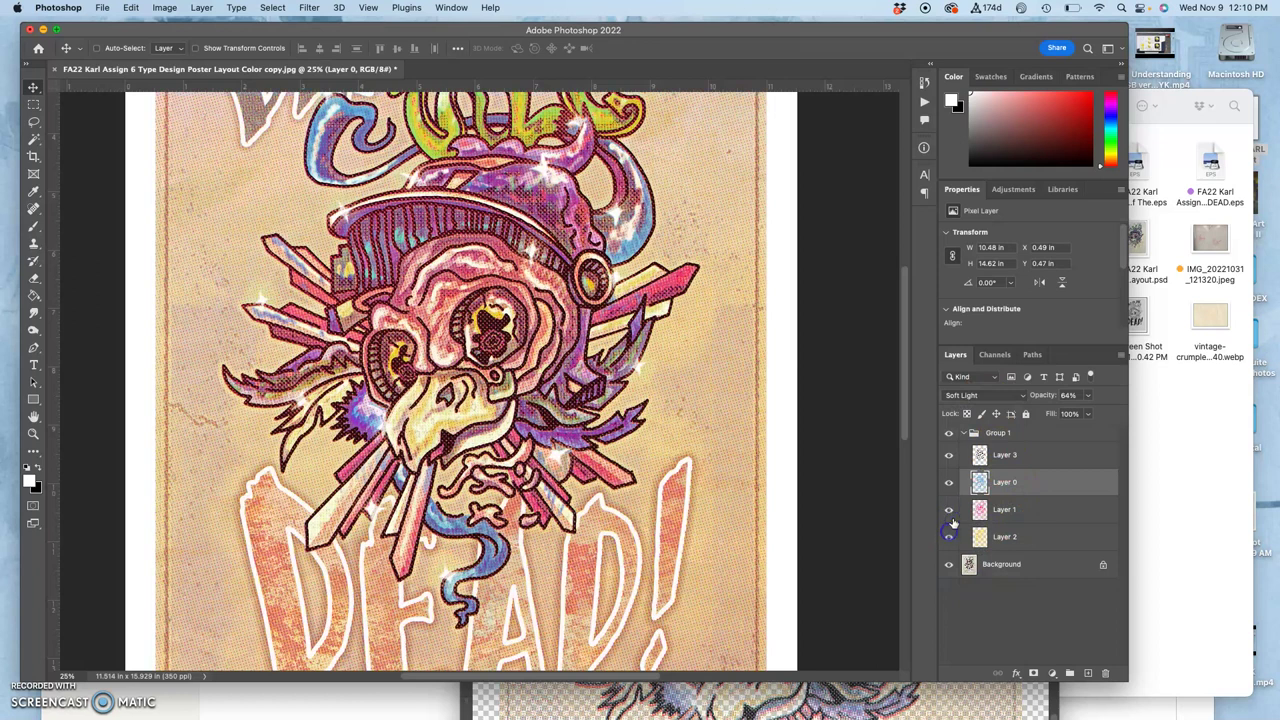
pyautogui.click(980, 432)
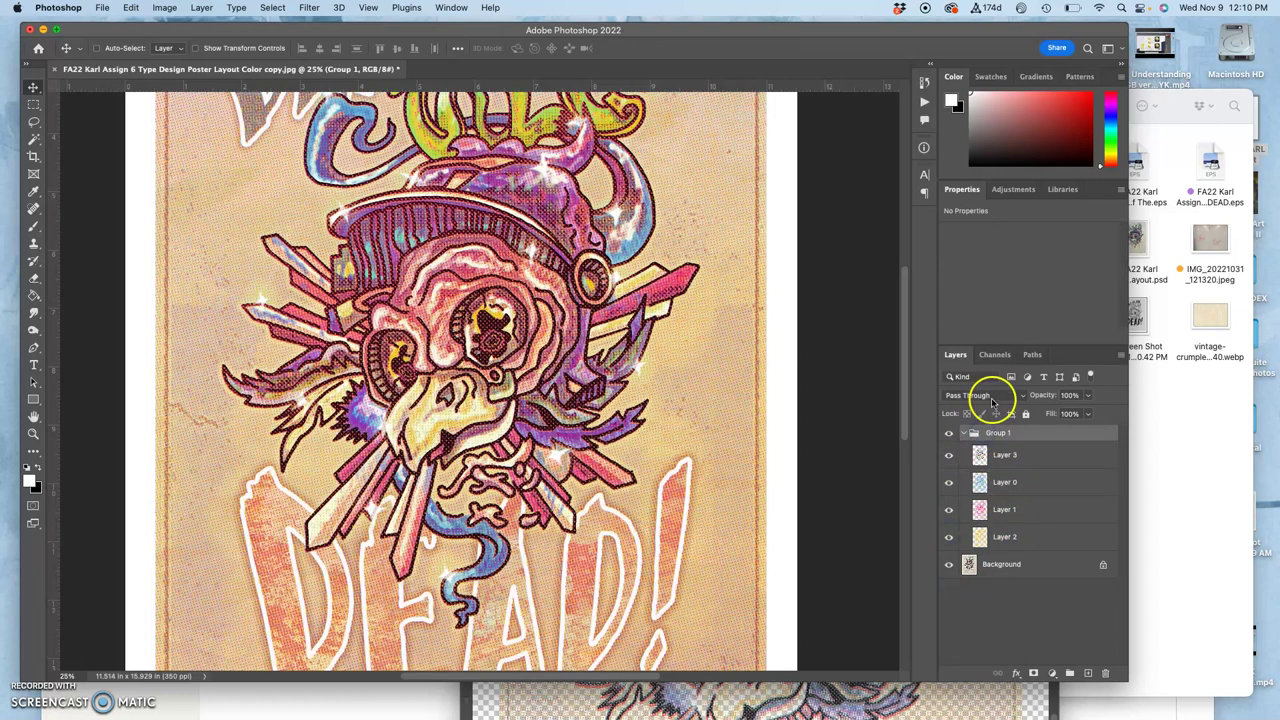
pyautogui.click(991, 399)
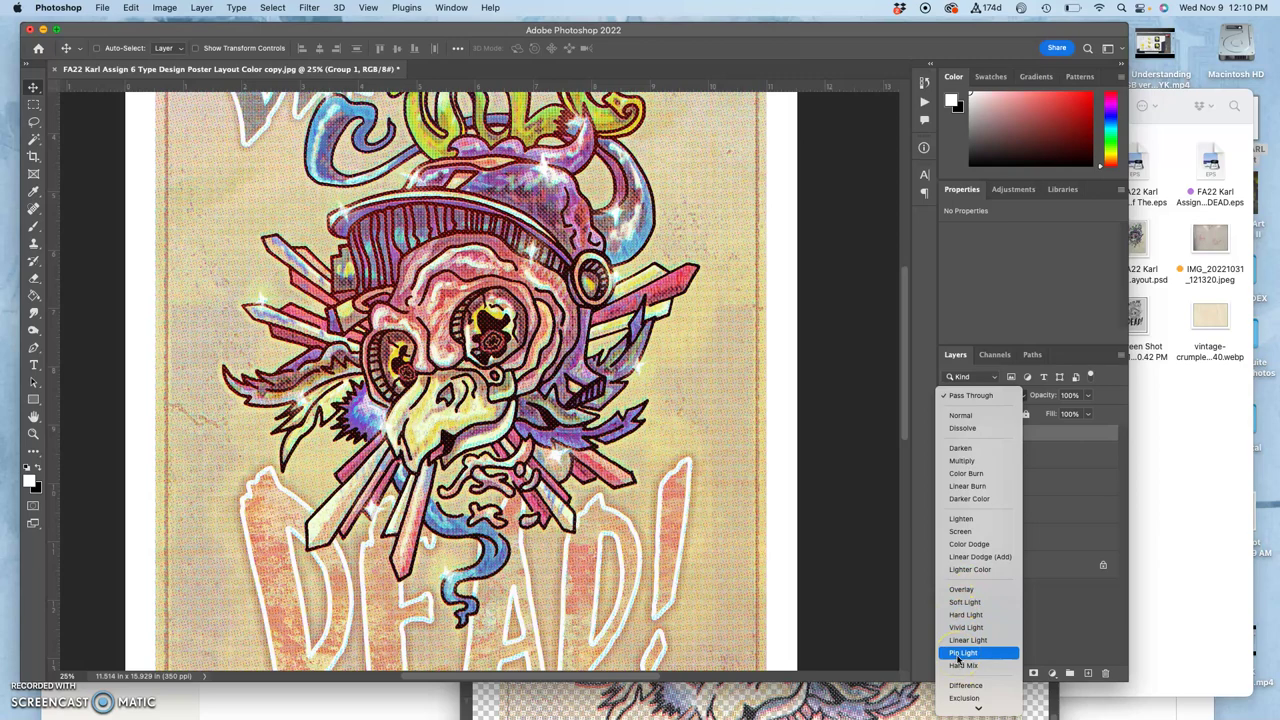
pyautogui.click(963, 603)
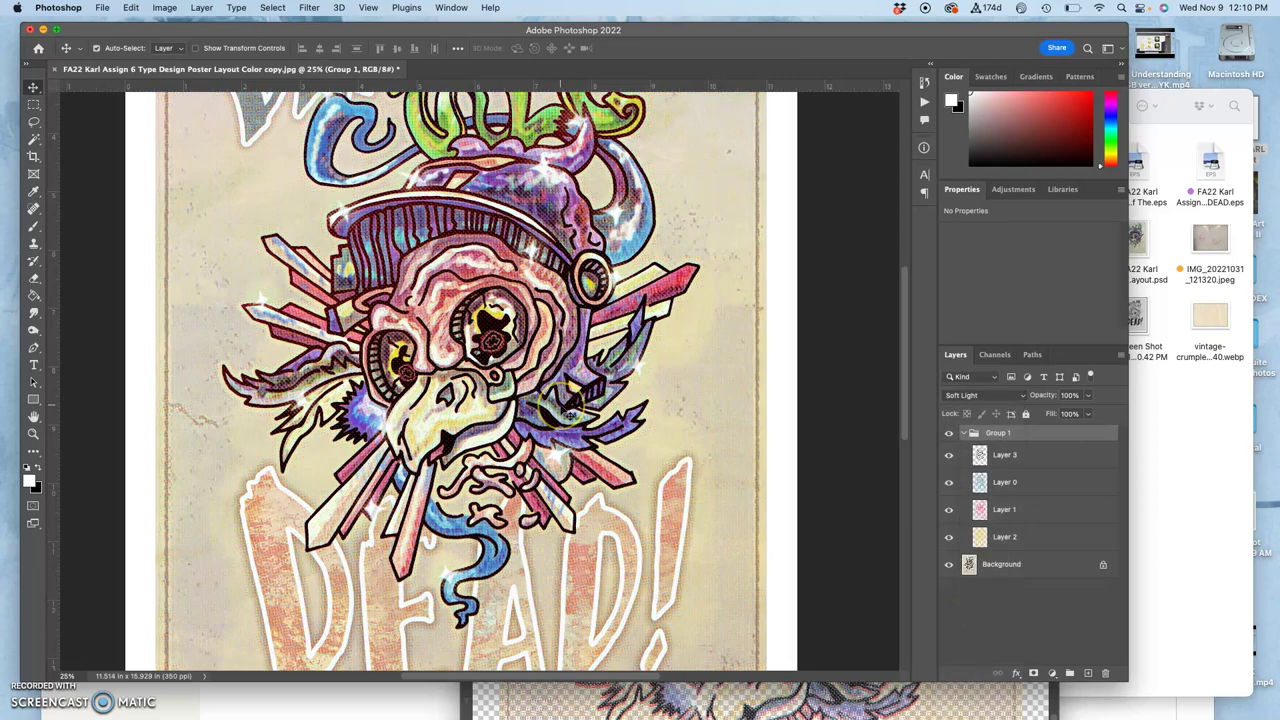
# Step: Zoom in and toggle Group 1 to compare the poster with and without halftones
pyautogui.press('super+1')
pyautogui.press('super+equal')
pyautogui.press('super+equal')
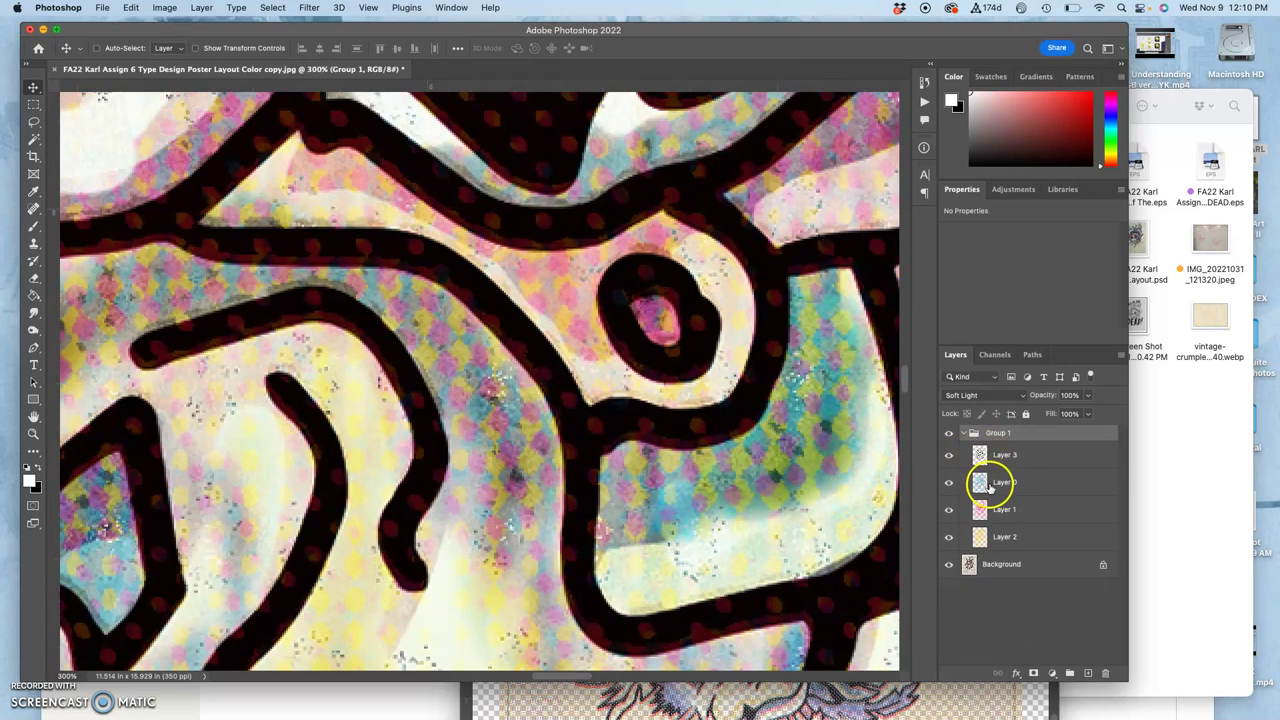
pyautogui.click(950, 434)
pyautogui.click(950, 434)
pyautogui.click(950, 434)
pyautogui.click(950, 434)
pyautogui.press('super+minus')
pyautogui.press('super+minus')
pyautogui.press('super+minus')
pyautogui.press('super+minus')
pyautogui.press('super+minus')
pyautogui.press('super+minus')
pyautogui.press('super+minus')
pyautogui.press('super+minus')
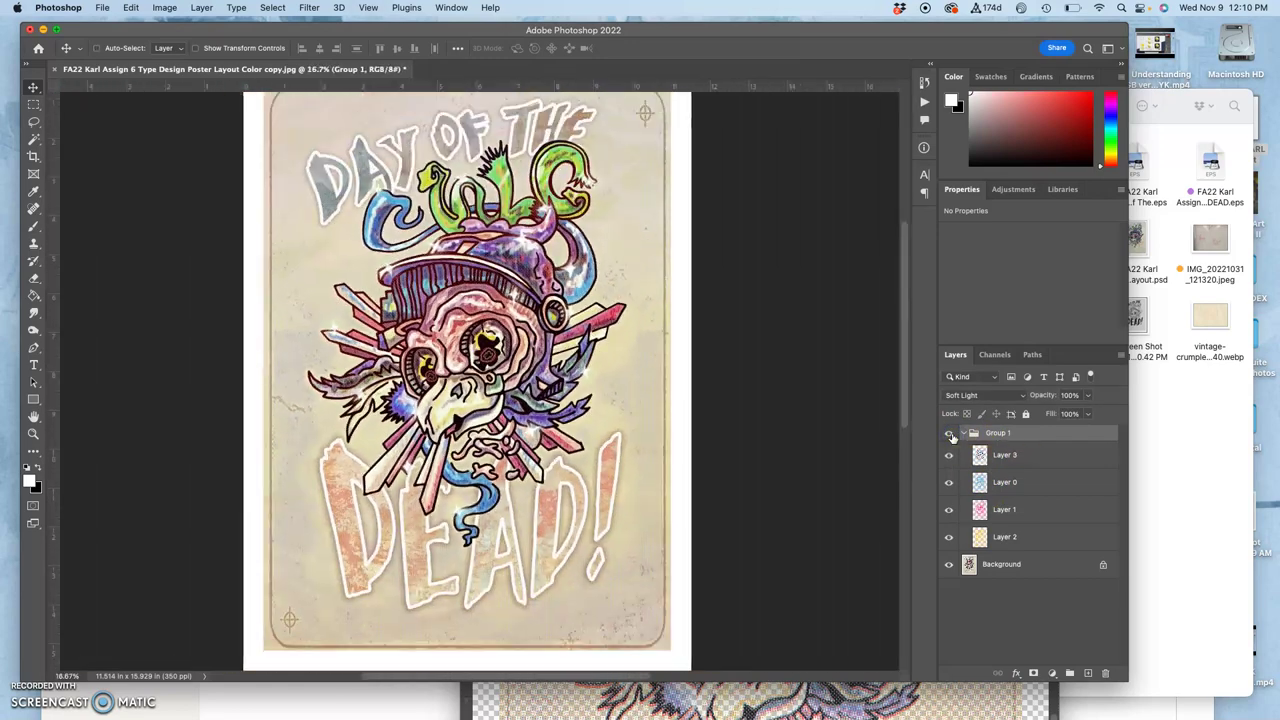
pyautogui.scroll(2, 809, 449)
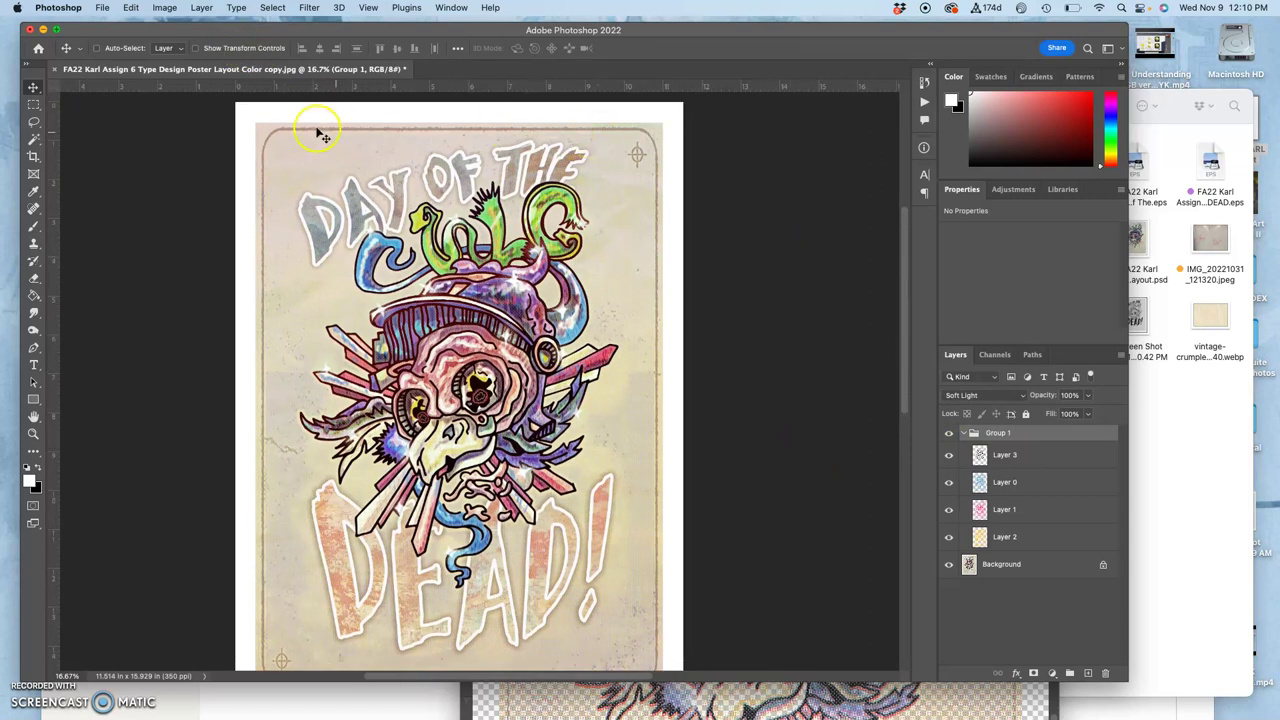
# Step: Save As a Photoshop file named 'Assign 6 Type Color Separation Action Test.psd'
pyautogui.click(101, 8)
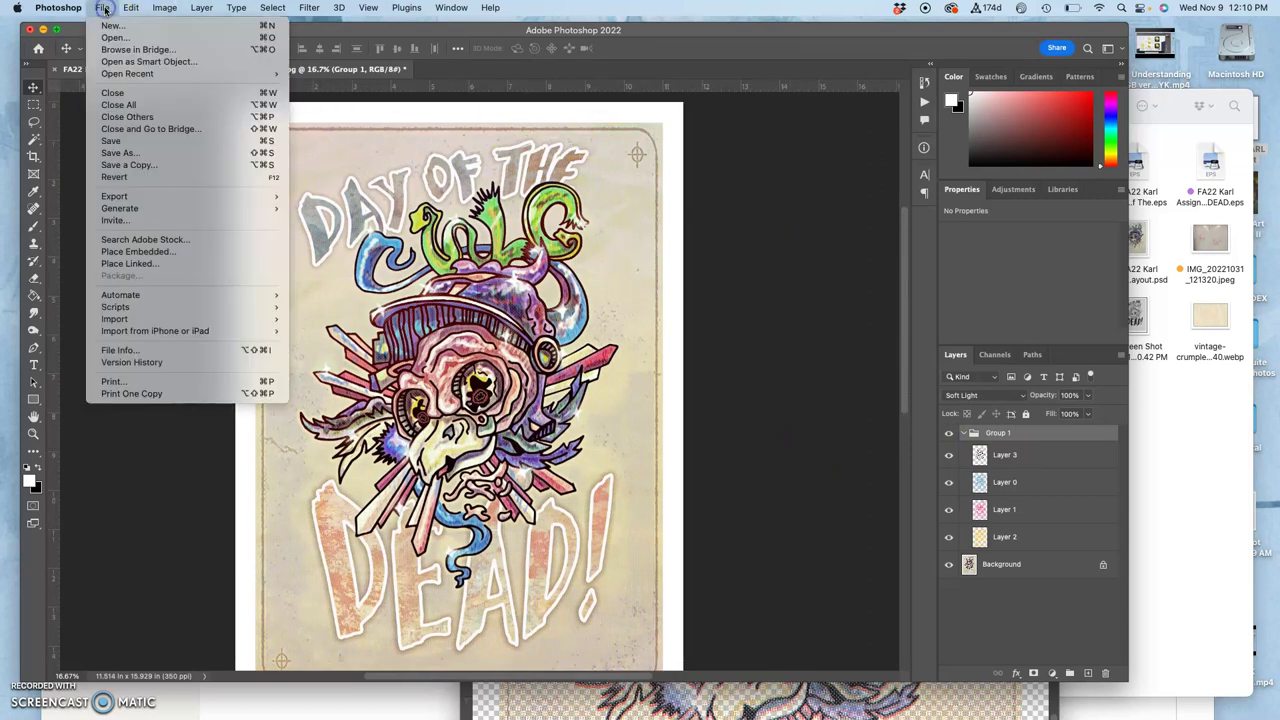
pyautogui.click(150, 156)
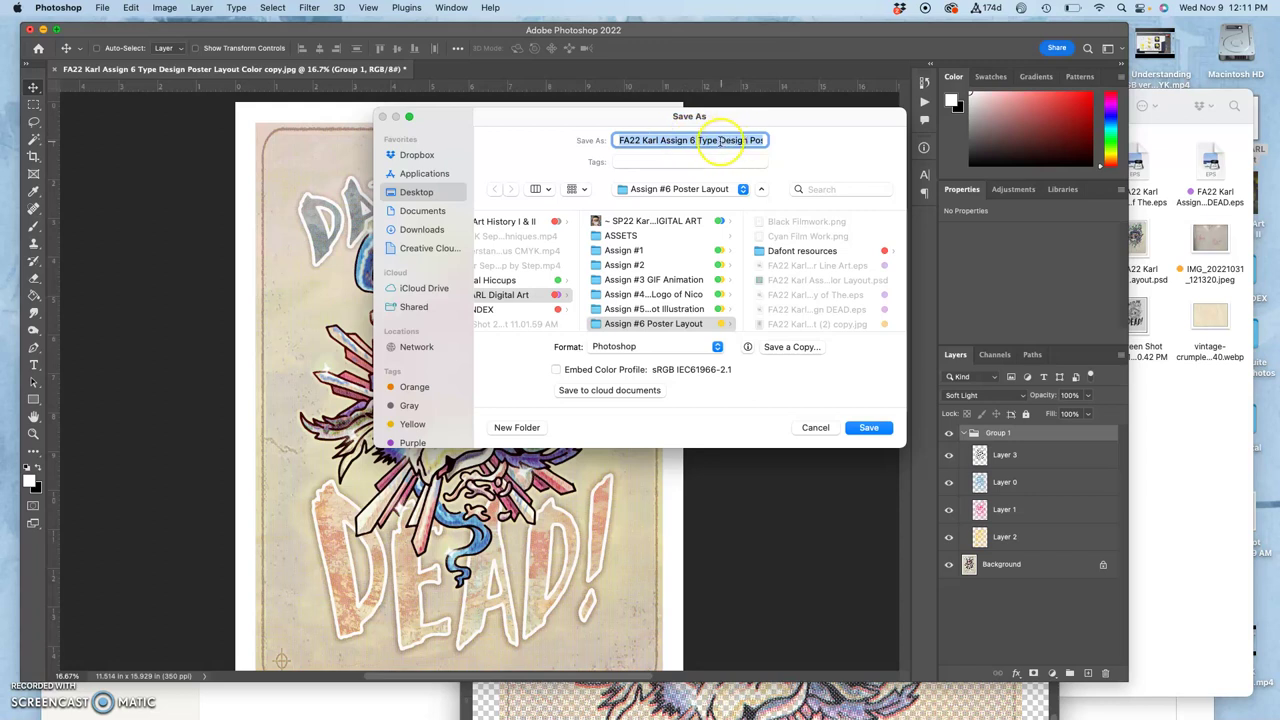
pyautogui.click(720, 142)
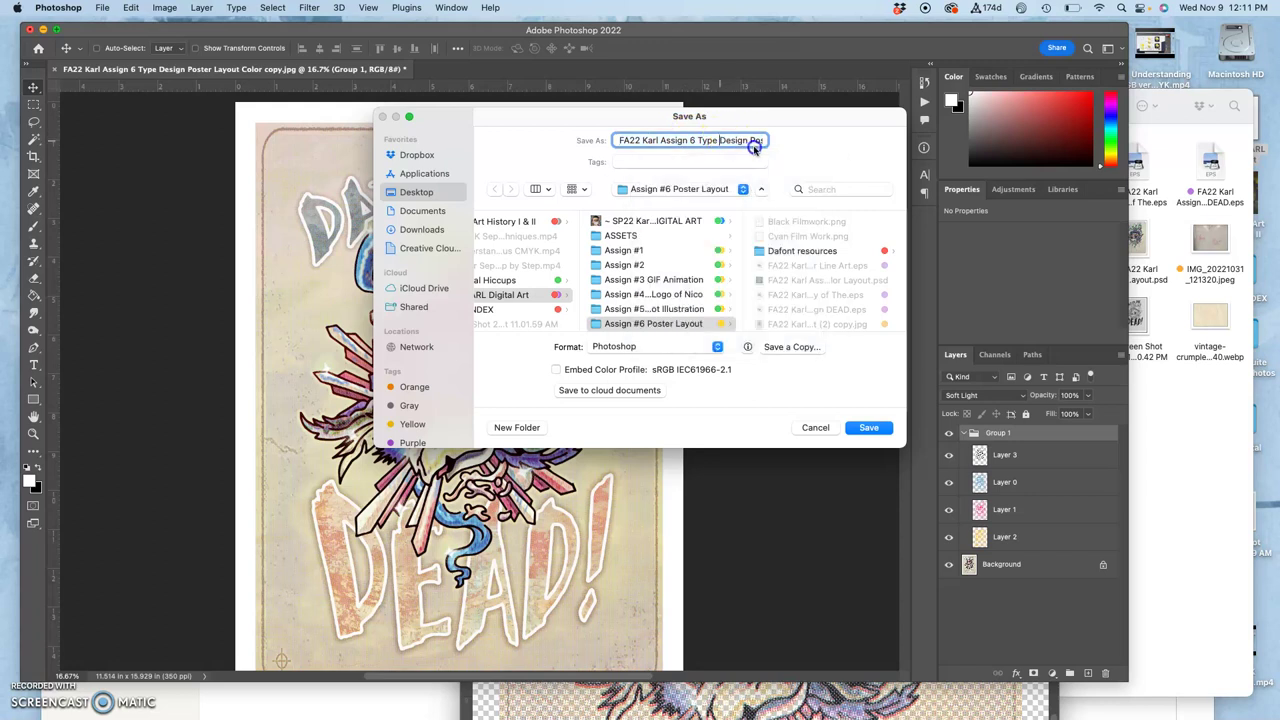
pyautogui.moveTo(720, 141)
pyautogui.mouseDown()
pyautogui.moveTo(788, 139)
pyautogui.moveTo(741, 143)
pyautogui.mouseUp()
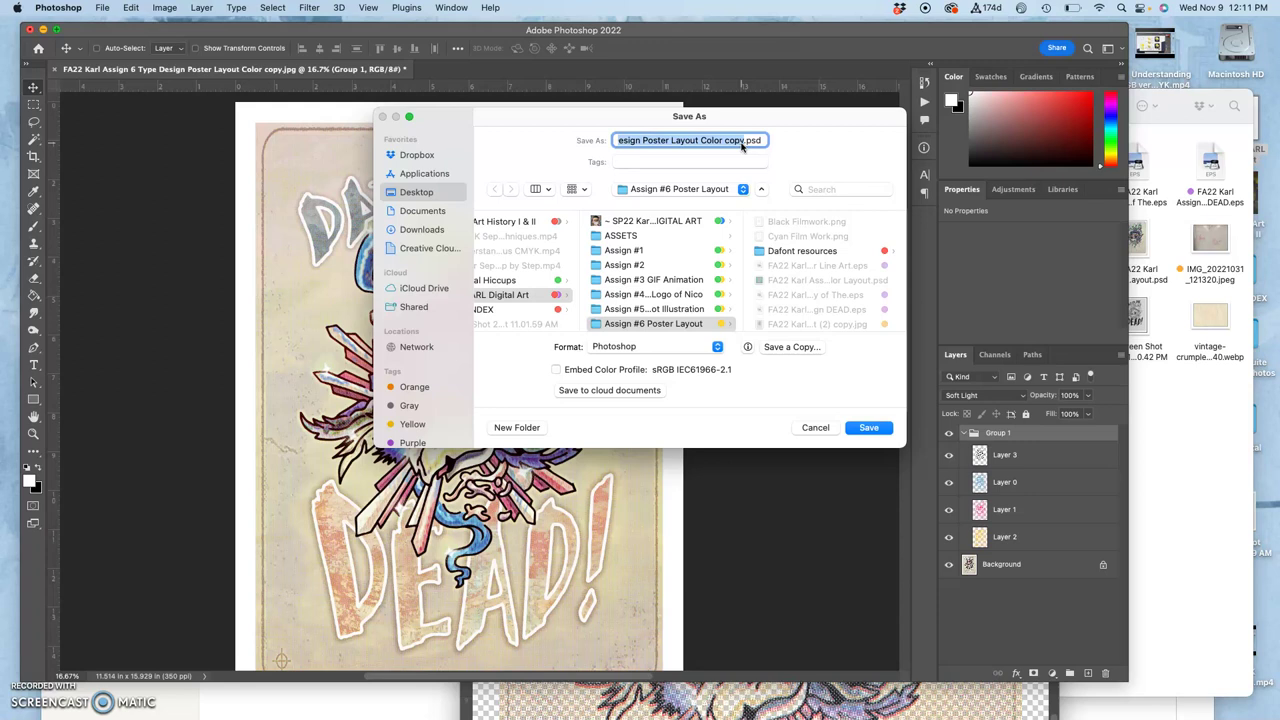
pyautogui.write('Co')
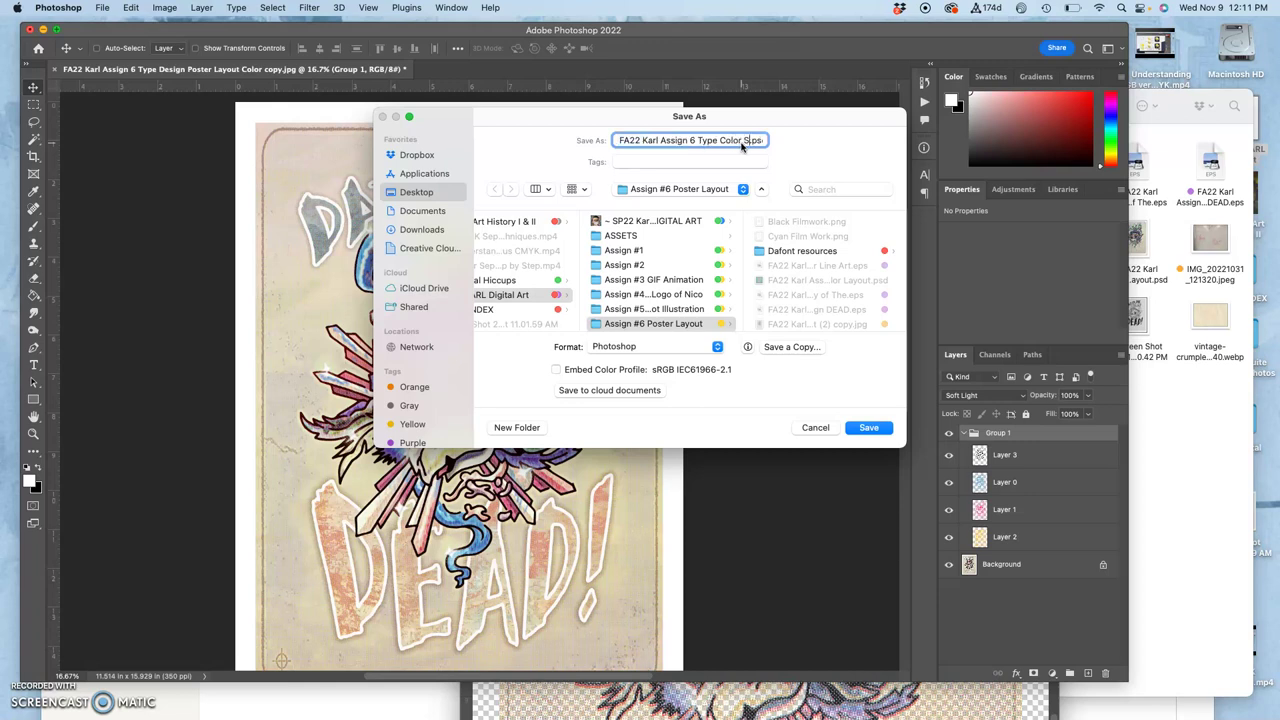
pyautogui.write('lor Separation')
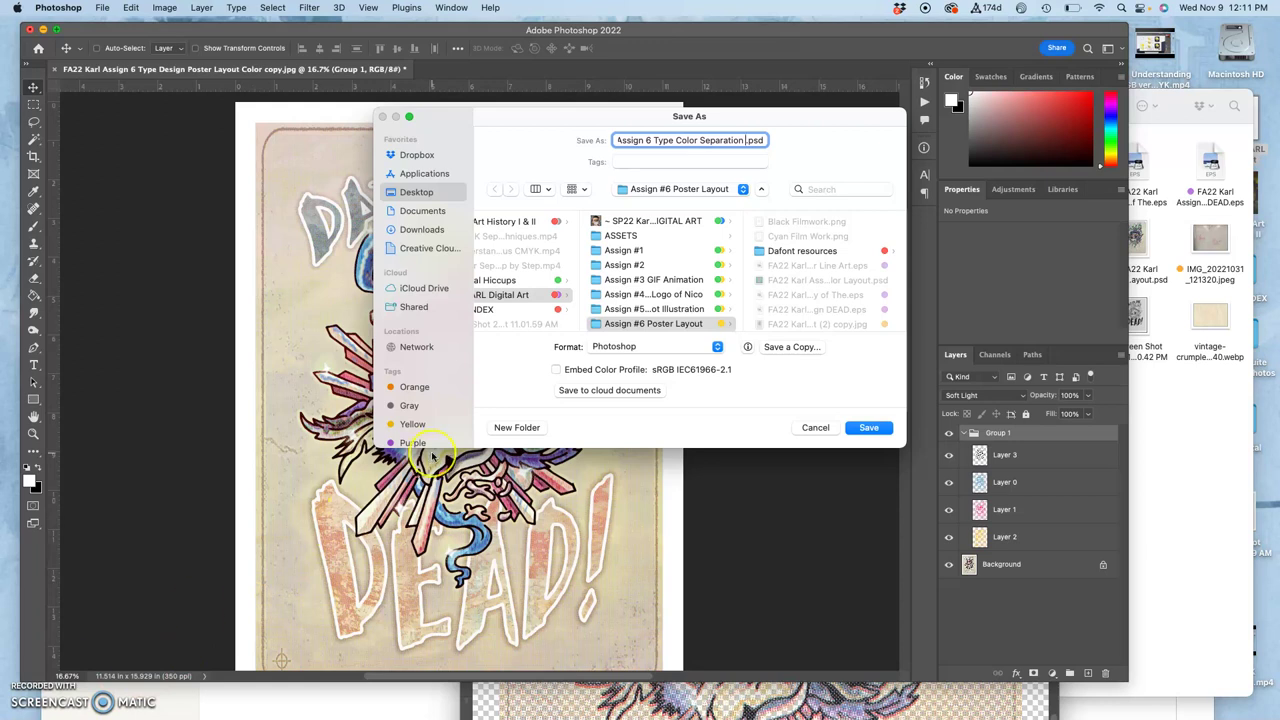
pyautogui.write('Test')
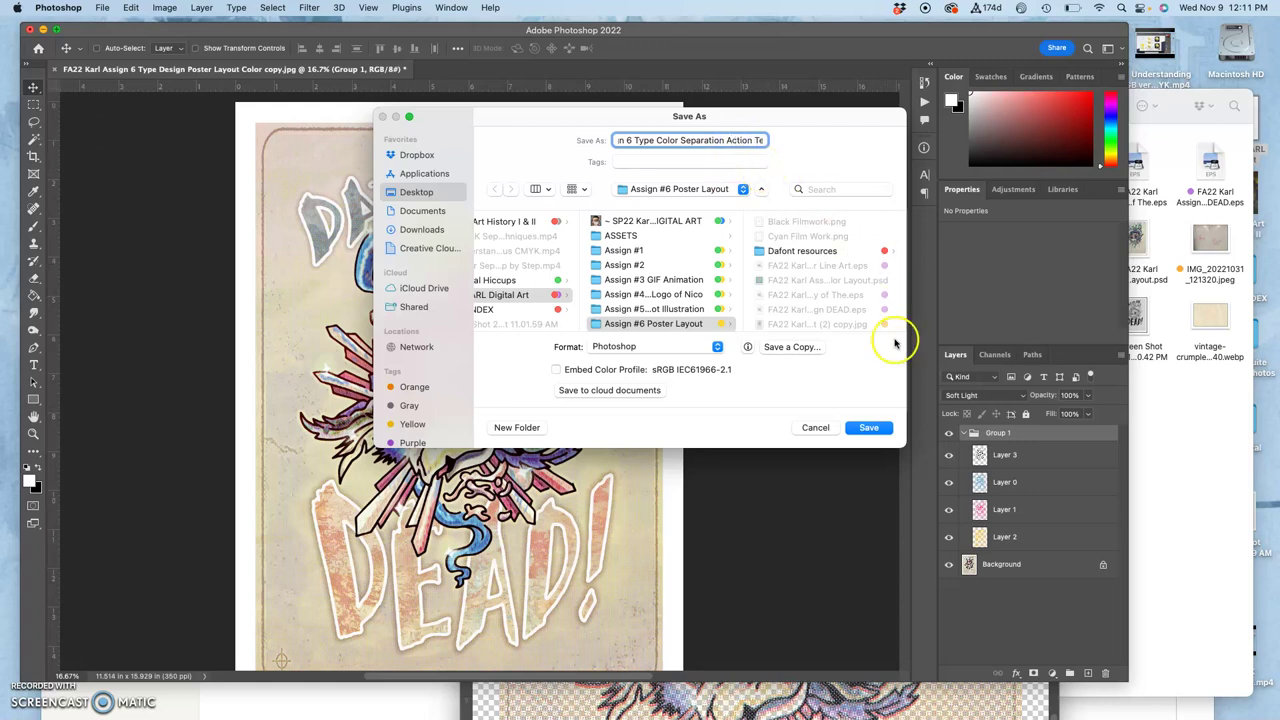
pyautogui.click(868, 427)
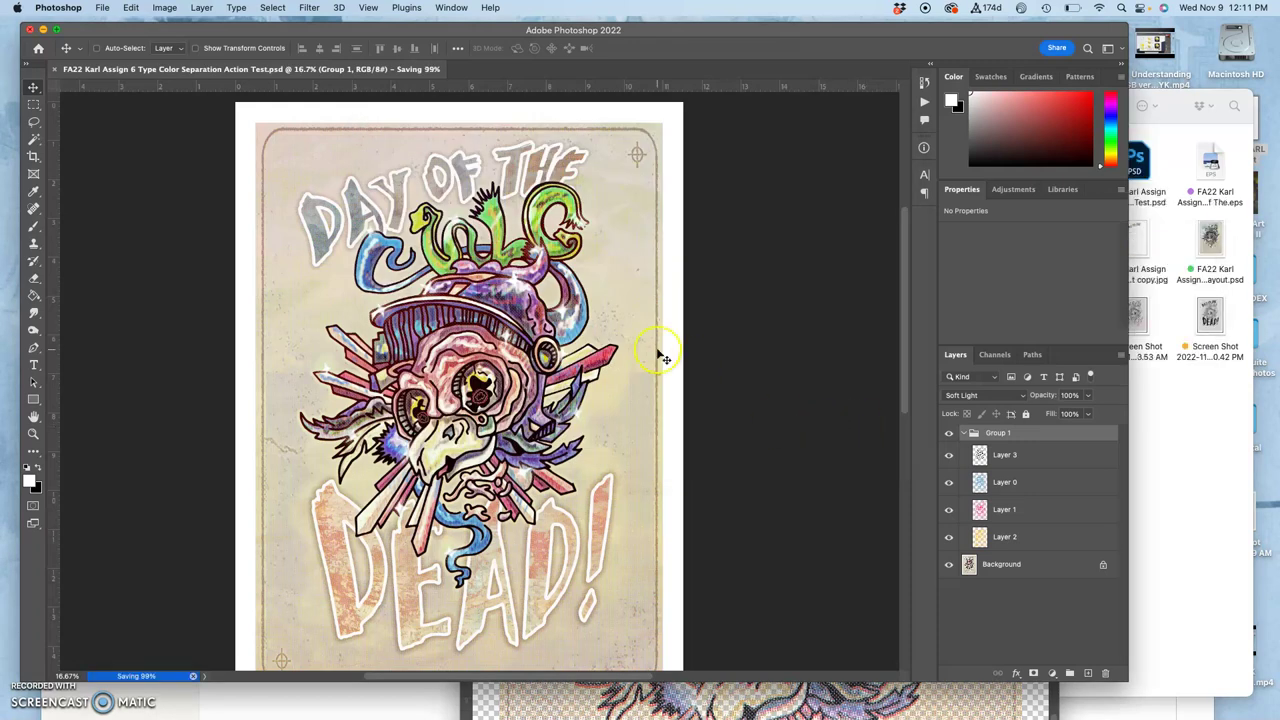